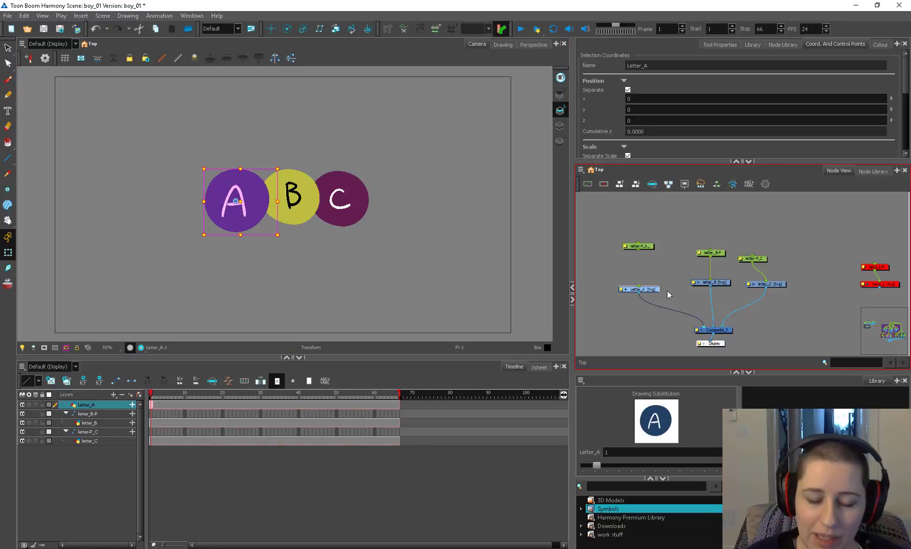
Step: Open the layer properties of the Letter_A drawing, inspect its transformation and controls settings, and close them
left_click(633, 309)
left_click(639, 290)
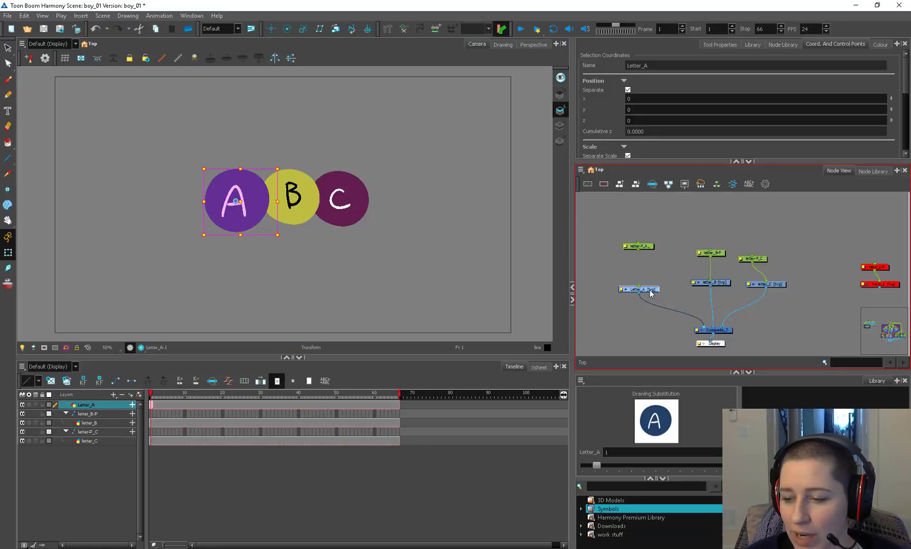
left_click(622, 289)
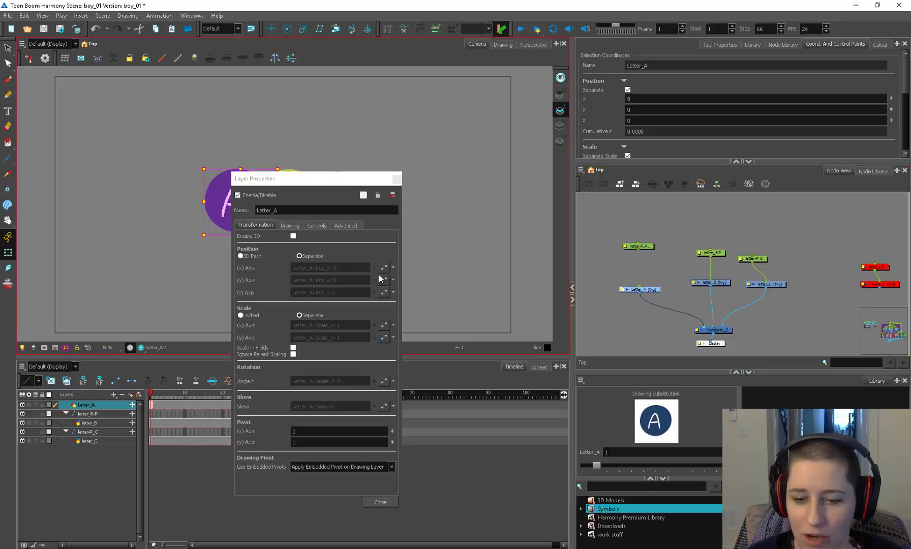
left_click(316, 225)
left_click(395, 179)
Step: Try rotating the Letter_A drawing about its centred pivot with the Transform tool and undo the rotation
left_click(8, 252)
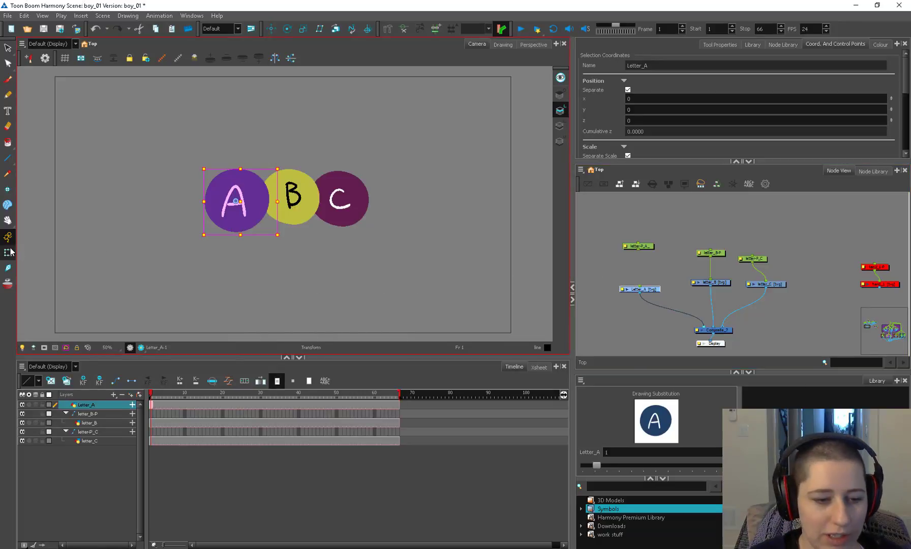
mouse_move(281, 168)
left_mouse_down()
mouse_move(264, 152)
mouse_move(205, 138)
mouse_move(184, 224)
mouse_move(259, 271)
mouse_move(298, 163)
mouse_move(311, 198)
left_mouse_up()
key("ctrl+z")
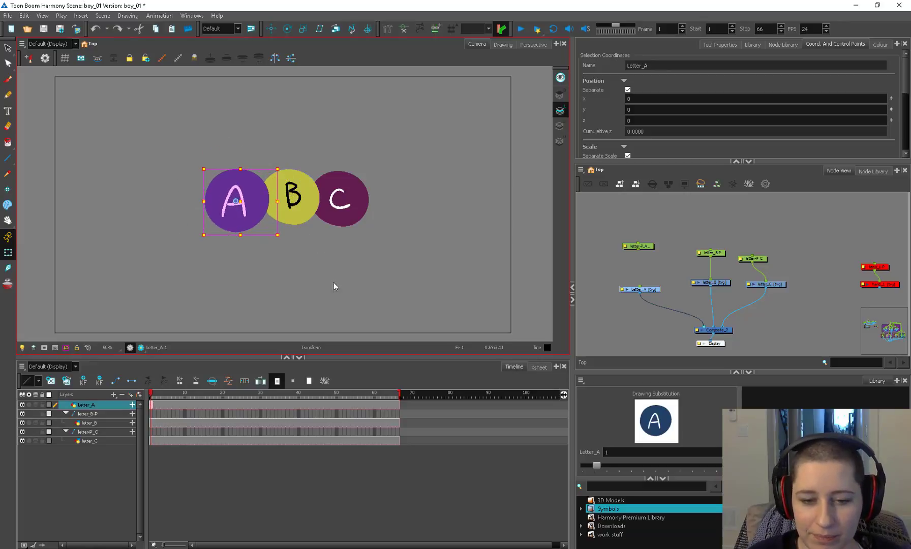
left_click(671, 289)
left_click_drag(650, 289, 651, 291)
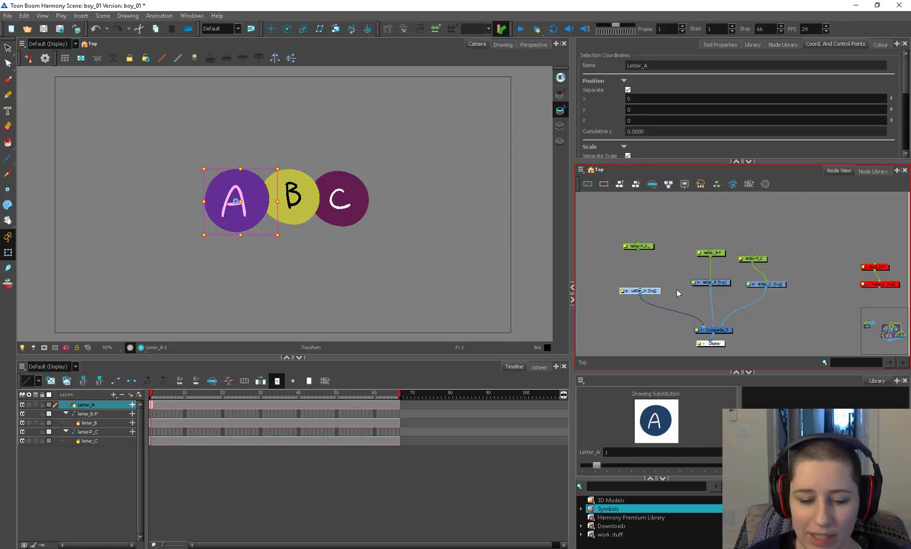
Step: Move Letter_A's drawing pivot to the bottom edge of its circle using the Drawing Pivot tool
left_click(8, 191)
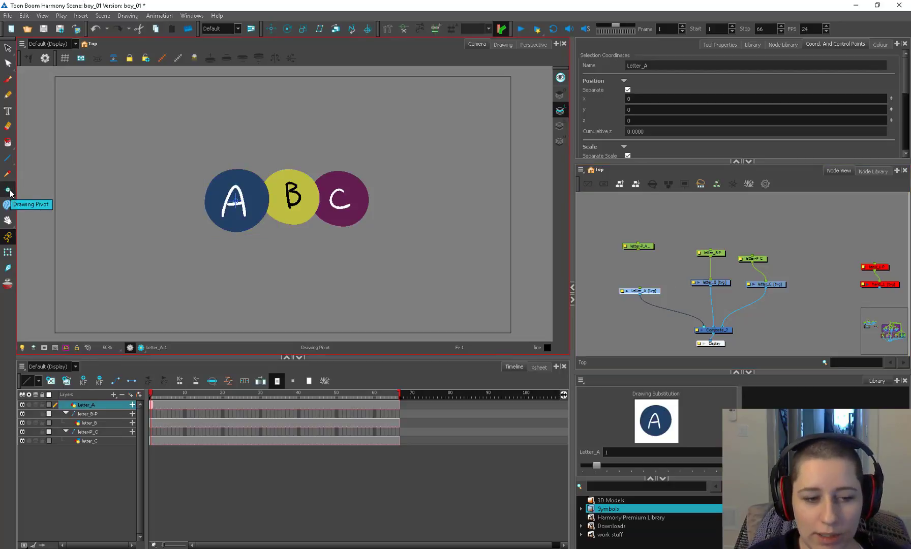
left_click(232, 230)
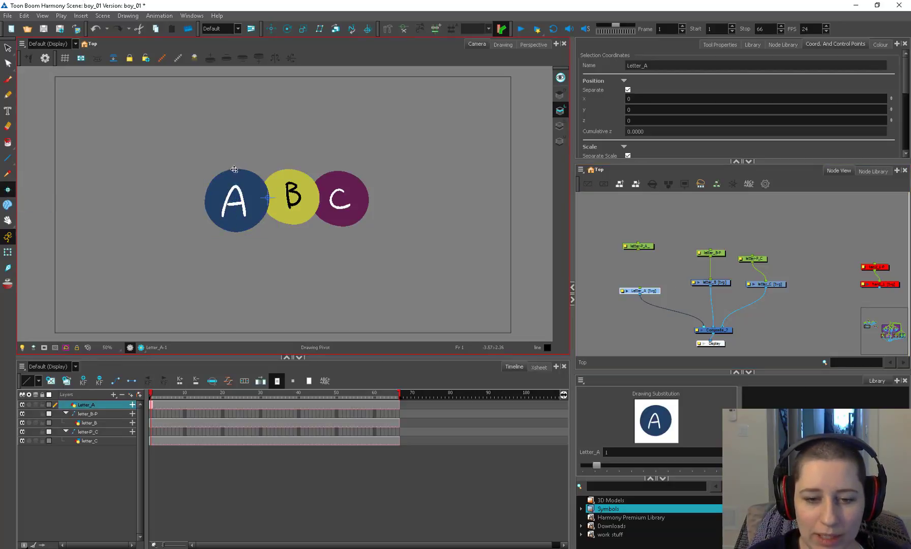
left_click(205, 197)
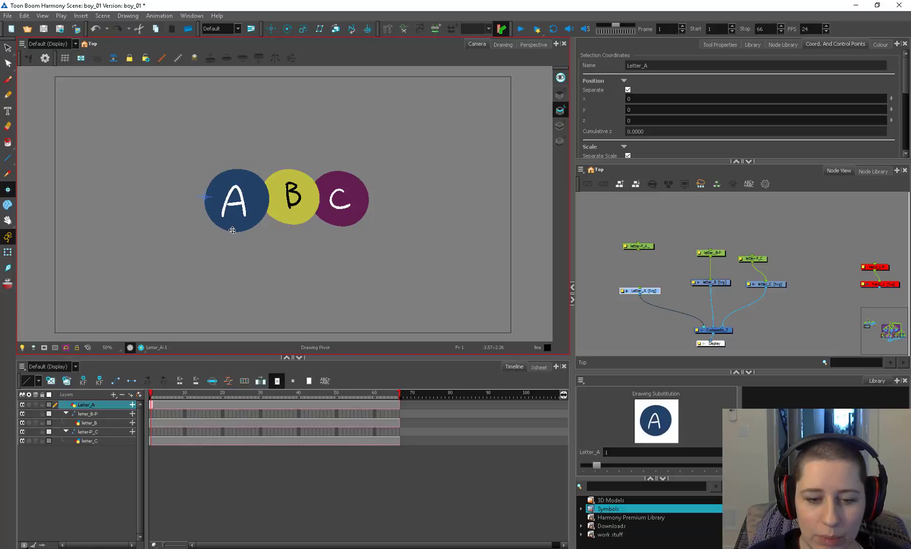
Step: Test-rotate Letter_A about the pivot at the bottom of its circle and undo the rotation
left_click(7, 252)
left_click_drag(293, 178, 284, 265)
key("ctrl+z")
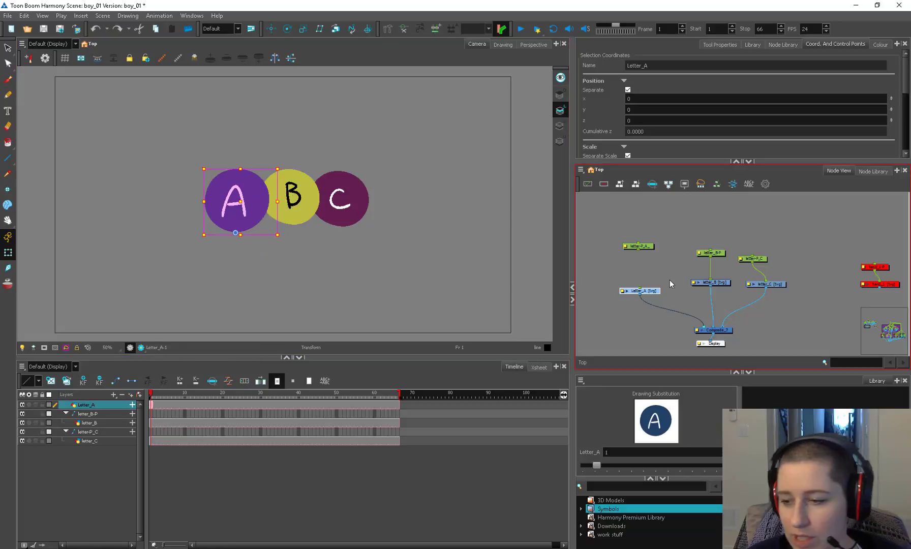
left_click(670, 281)
left_click_drag(651, 291, 652, 291)
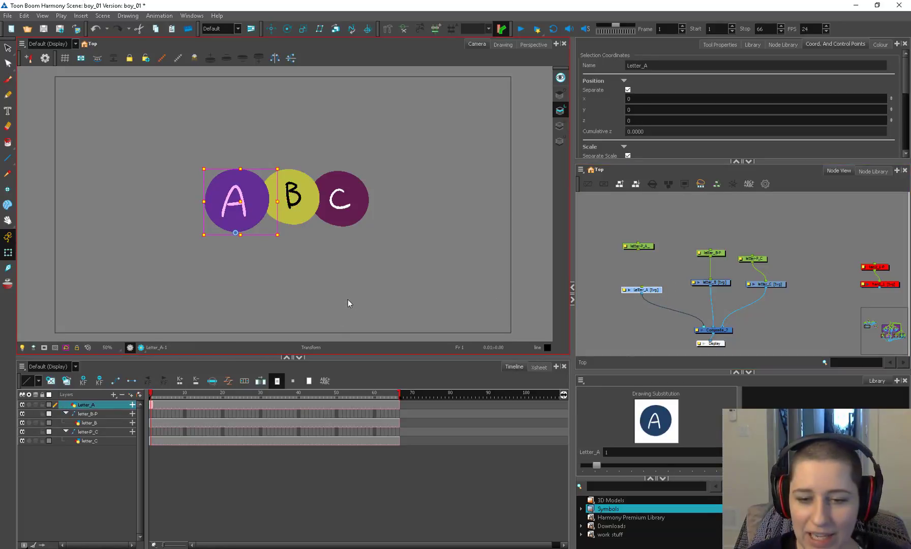
Step: Switch between the Letter_A and letter_B drawings with the Drawing Pivot tool to examine each one's pivot position
key("alt+s")
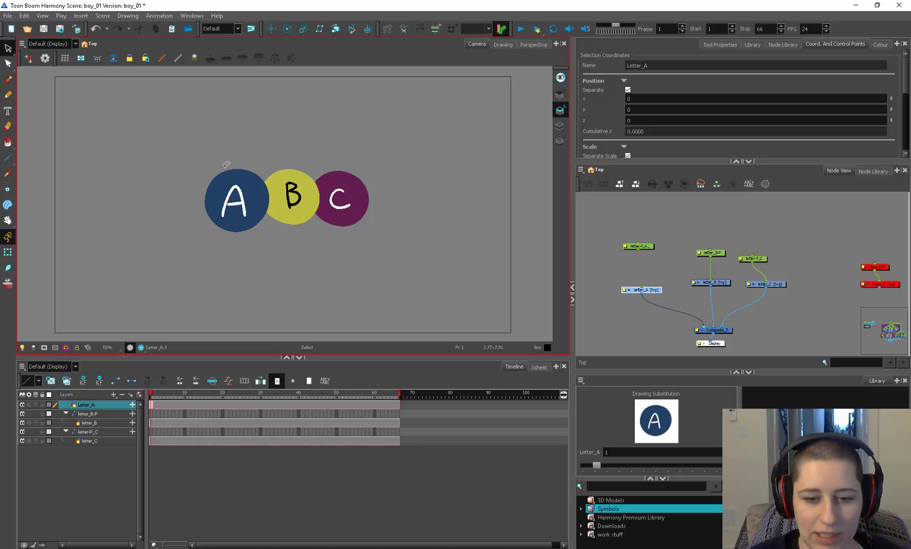
left_click(229, 203)
left_click(8, 189)
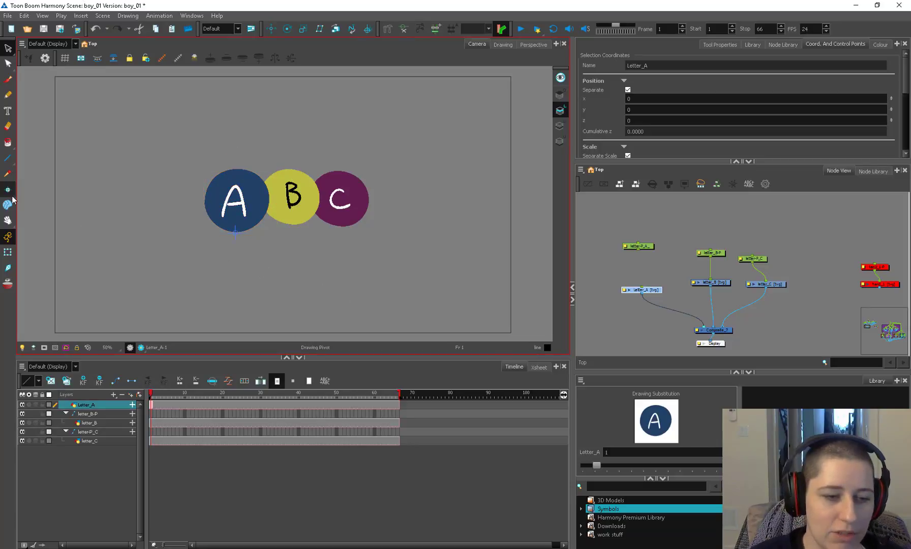
key("slash")
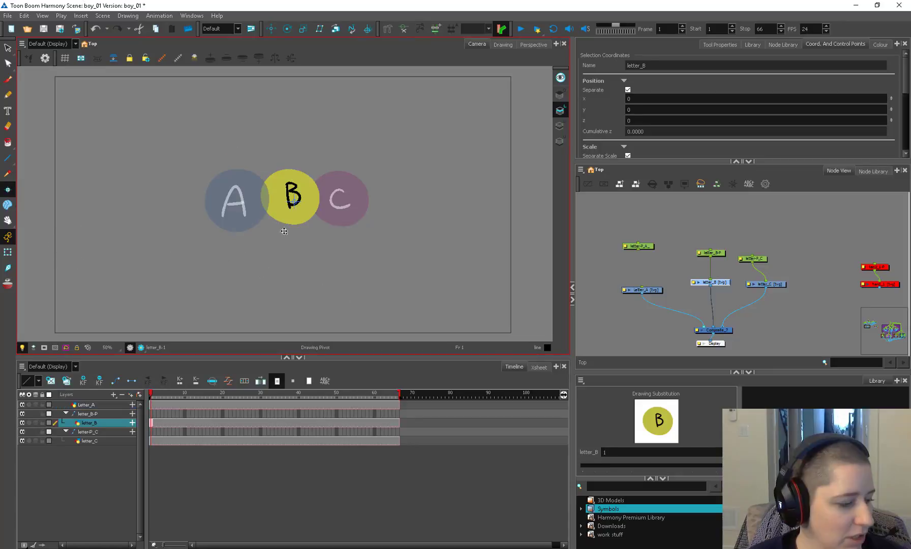
key("slash")
key("shift+slash")
key("shift+slash")
key("shift+slash")
key("shift+slash")
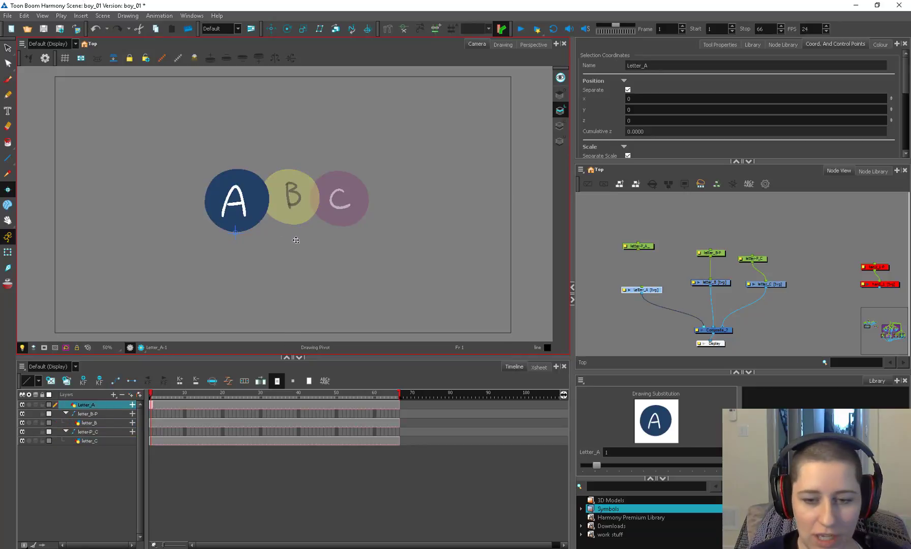
key("shift+slash")
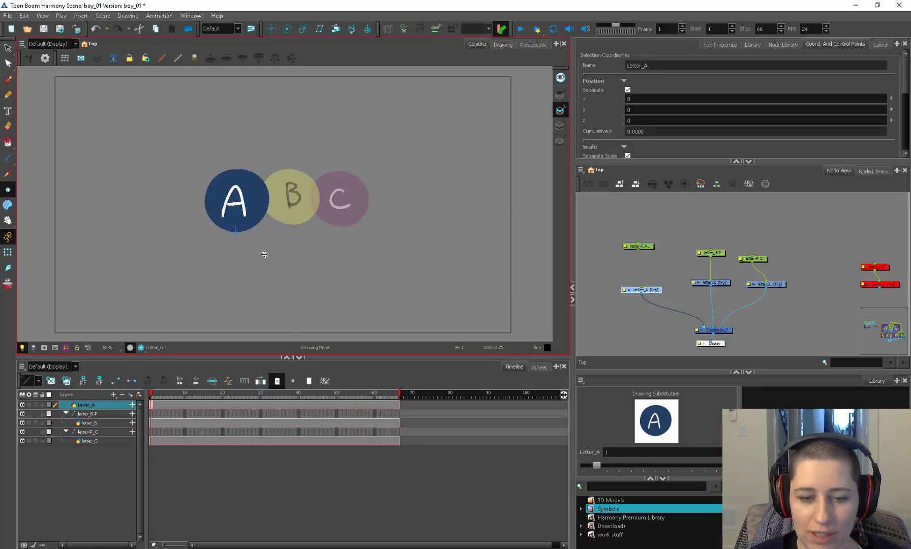
Step: Place letter_B's drawing pivot at the bottom edge of its circle and letter_C's drawing pivot at the centre of its circle
key("slash")
left_click(293, 224)
key("slash")
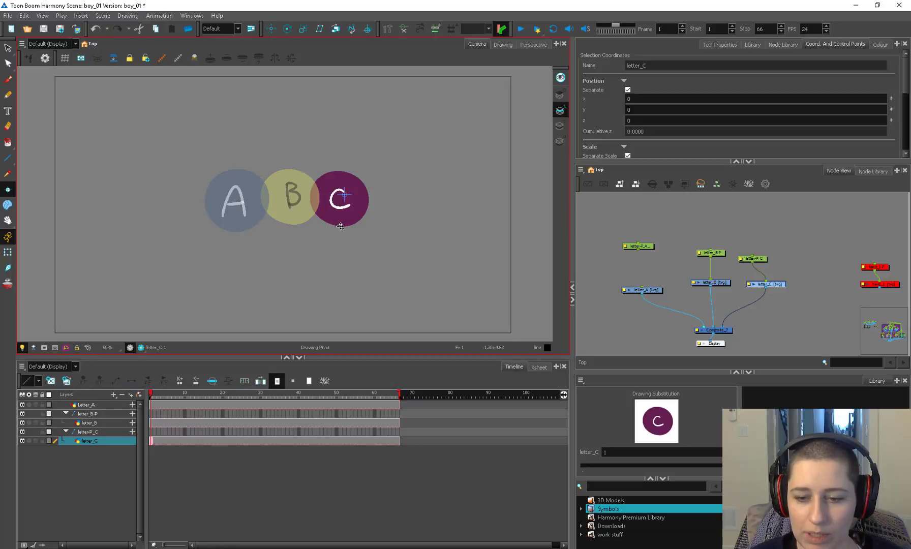
key("shift+slash")
key("shift+slash")
key("shift+slash")
key("shift+slash")
key("shift+slash")
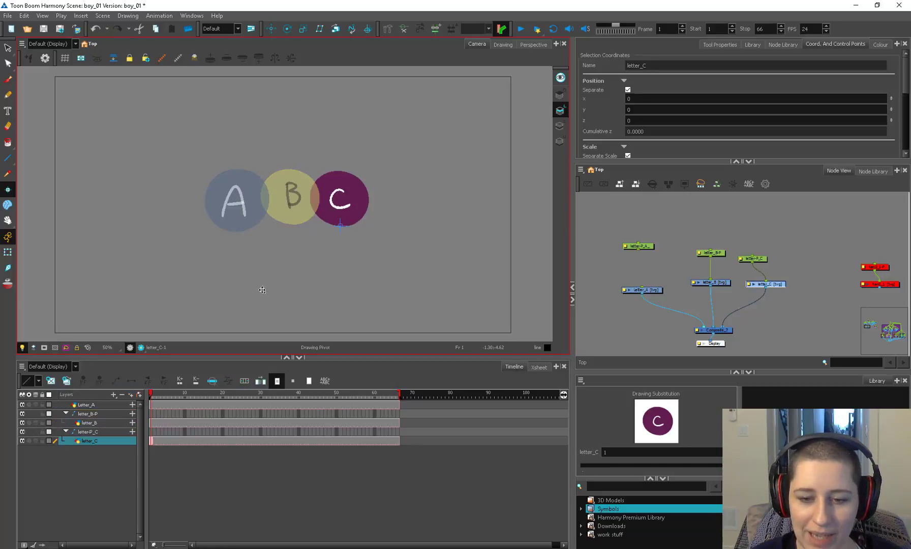
key("slash")
key("slash")
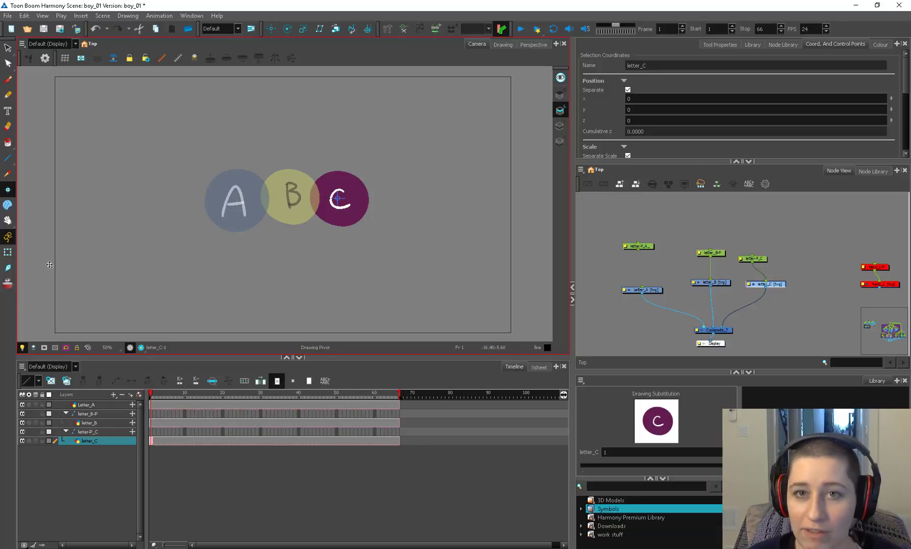
Step: Swap Letter_A to drawing substitution 2, the star, at frame 16
double_click(659, 284)
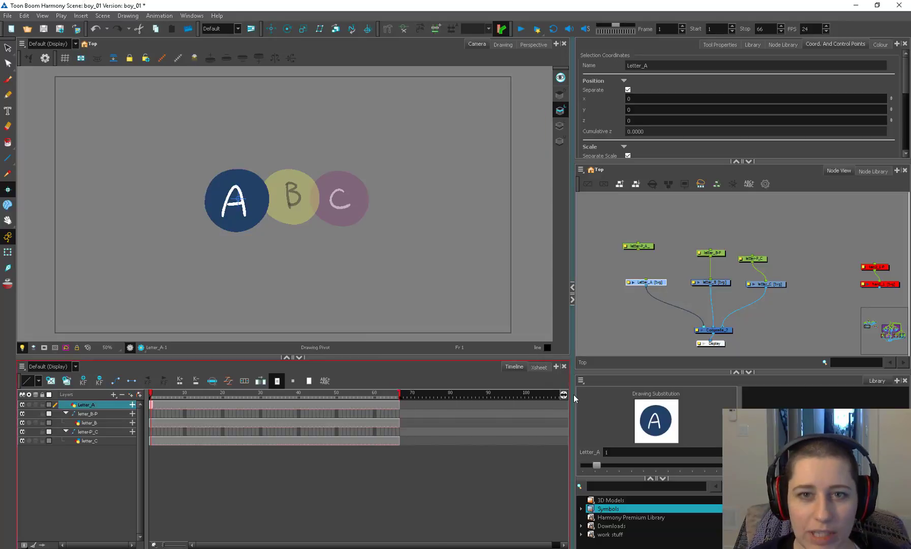
left_click_drag(663, 285, 661, 285)
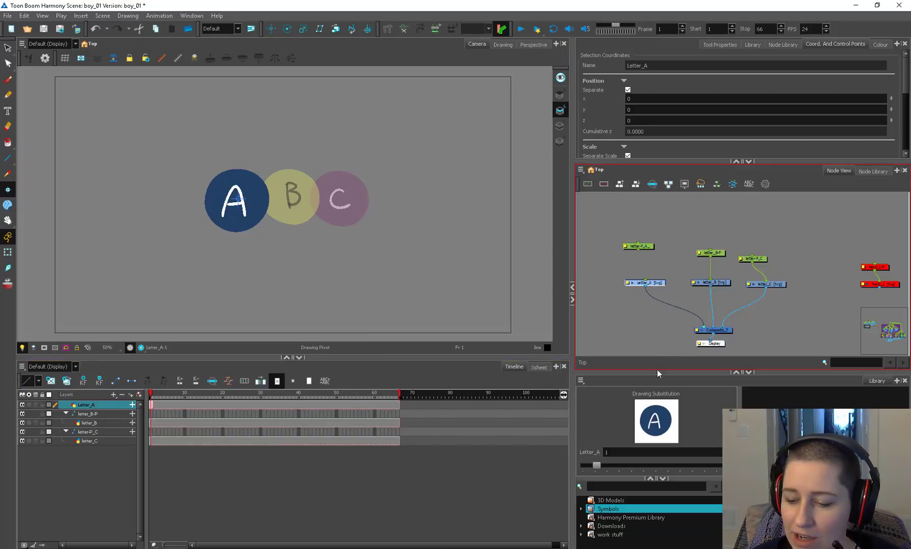
left_click(206, 402)
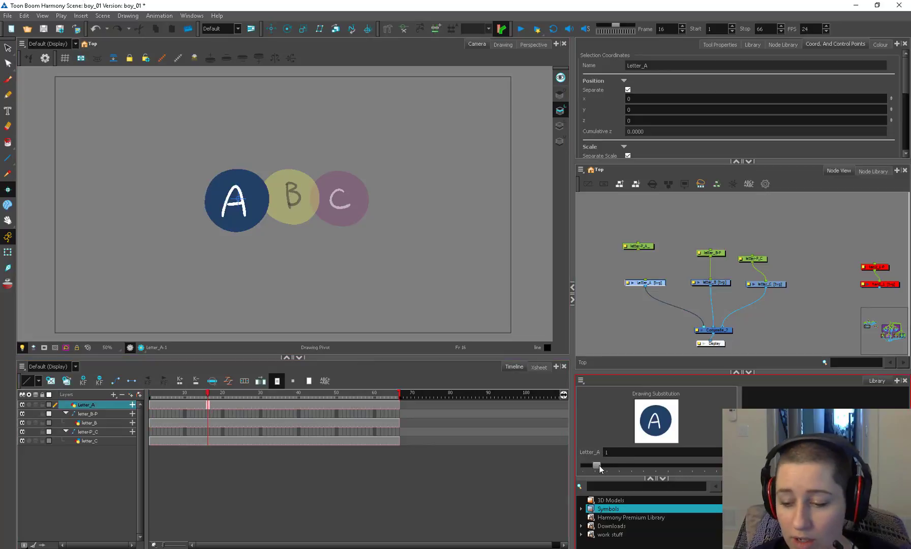
left_click_drag(597, 465, 606, 466)
left_click(203, 403)
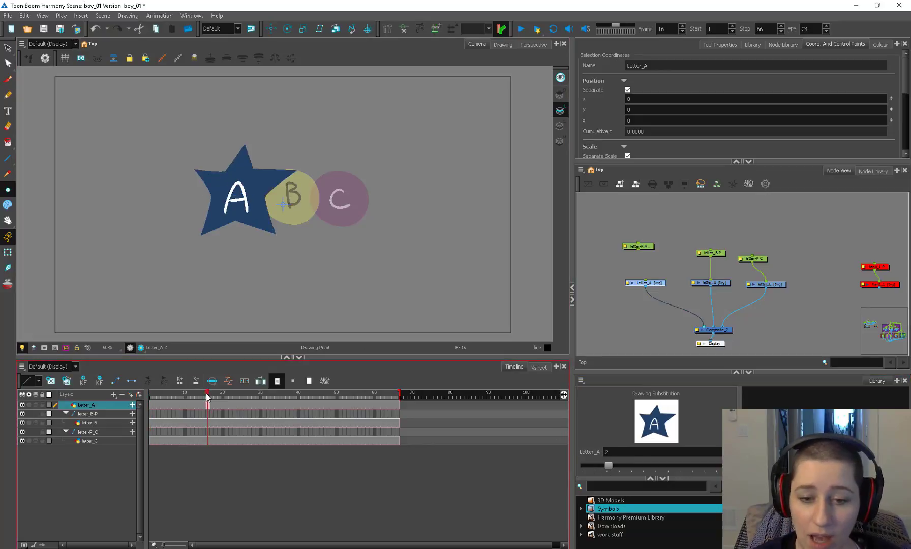
Step: Place the drawing pivot of Letter_A's star drawing at its top tip
key("comma")
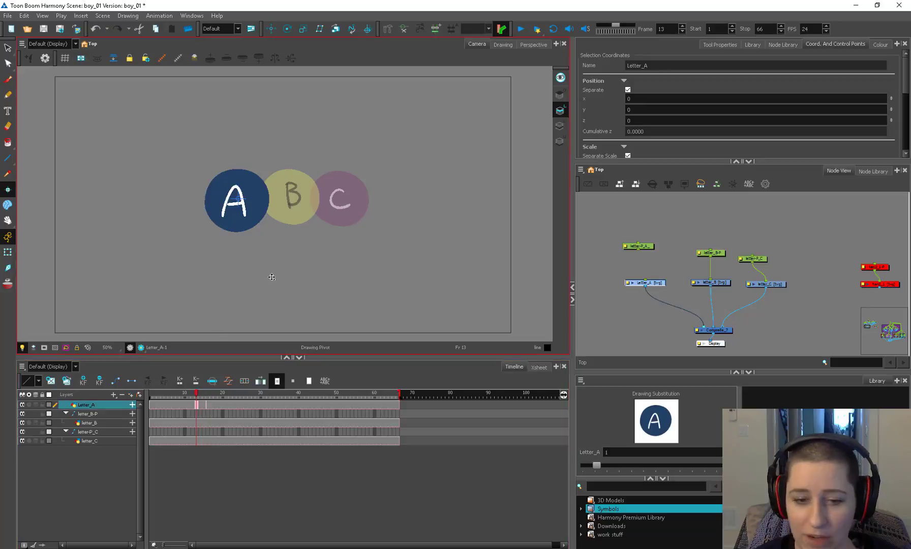
left_click(211, 395)
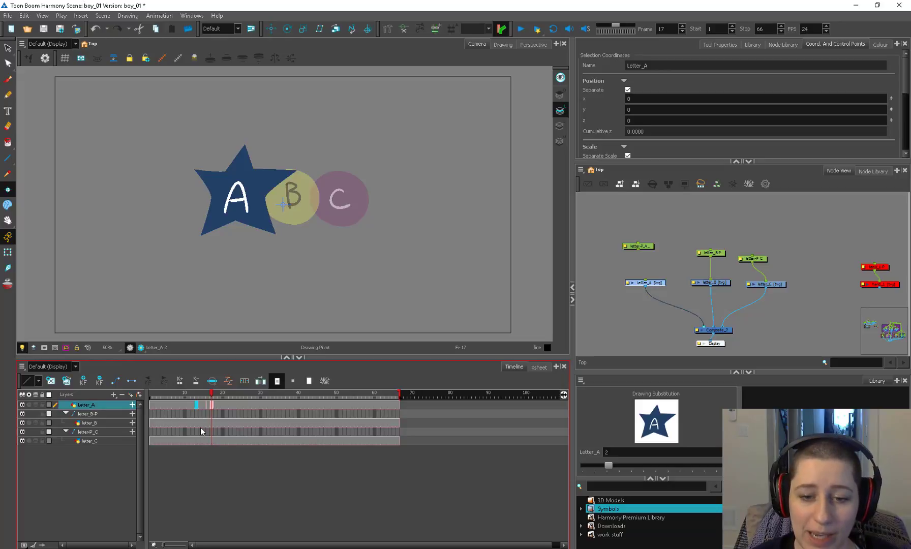
left_click(244, 147)
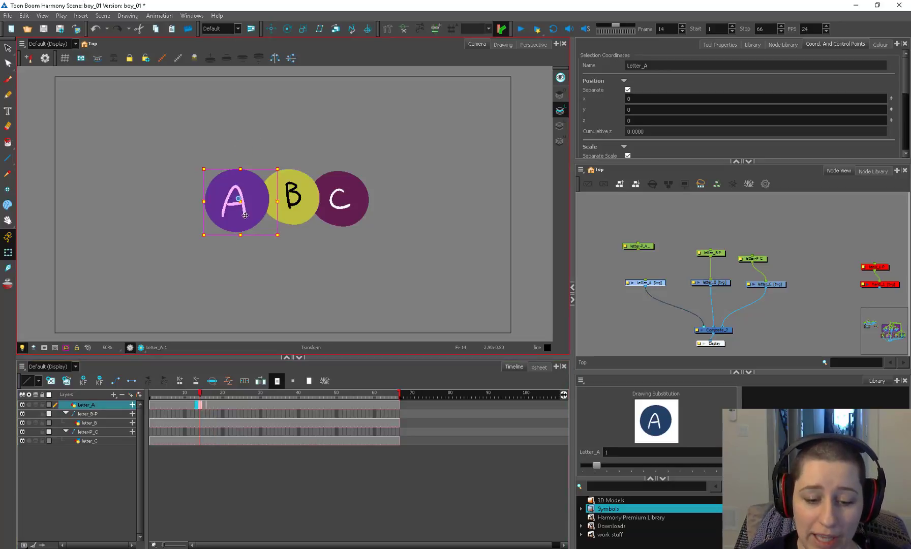
Step: Test-rotate Letter_A's star at frame 17 and its circle at frame 8, and undo both rotations
left_click(211, 399)
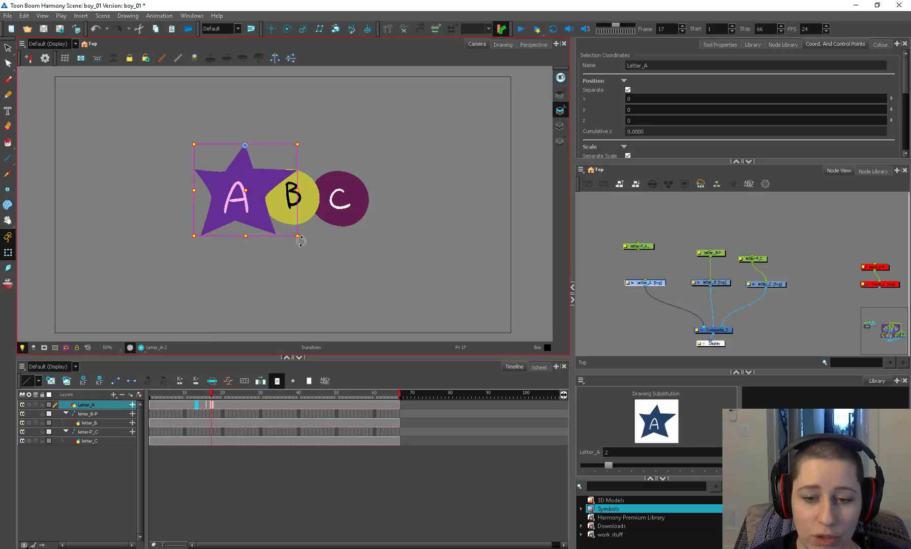
mouse_move(301, 233)
left_mouse_down()
mouse_move(259, 118)
mouse_move(279, 192)
left_mouse_up()
left_click(178, 395)
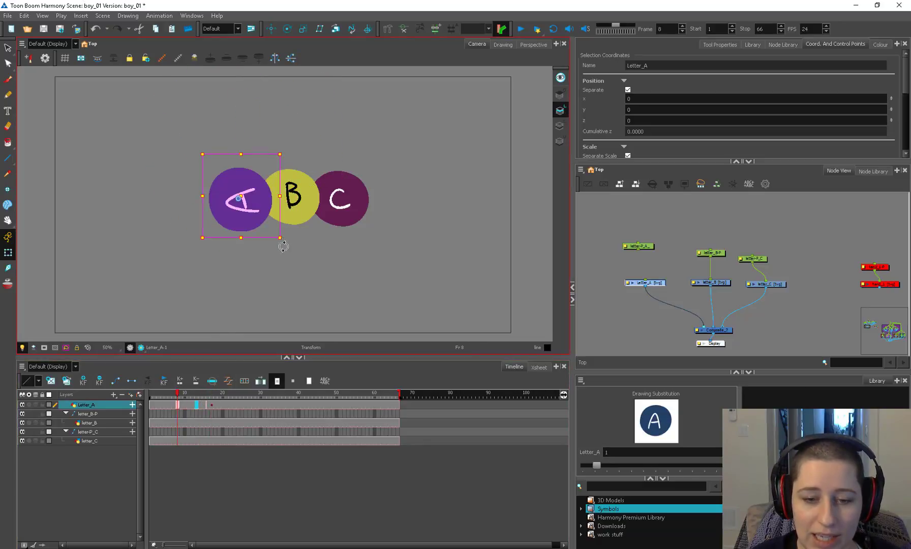
left_click_drag(283, 244, 164, 285)
left_click_drag(216, 395, 207, 397)
key("ctrl+z")
key("ctrl+z")
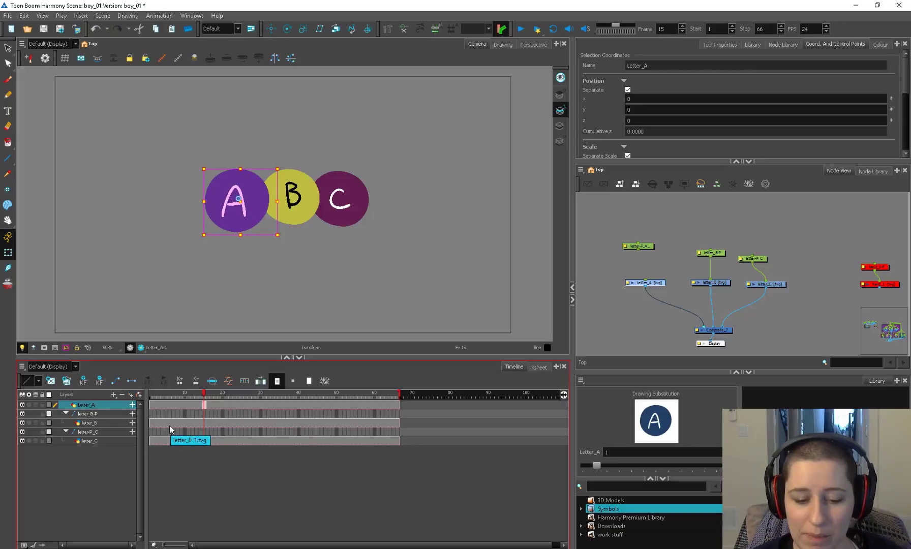
Step: Transfer the circle drawing's pivot to the star at frame 16 using Paste Special with Update Drawing Pivot
left_click(209, 405)
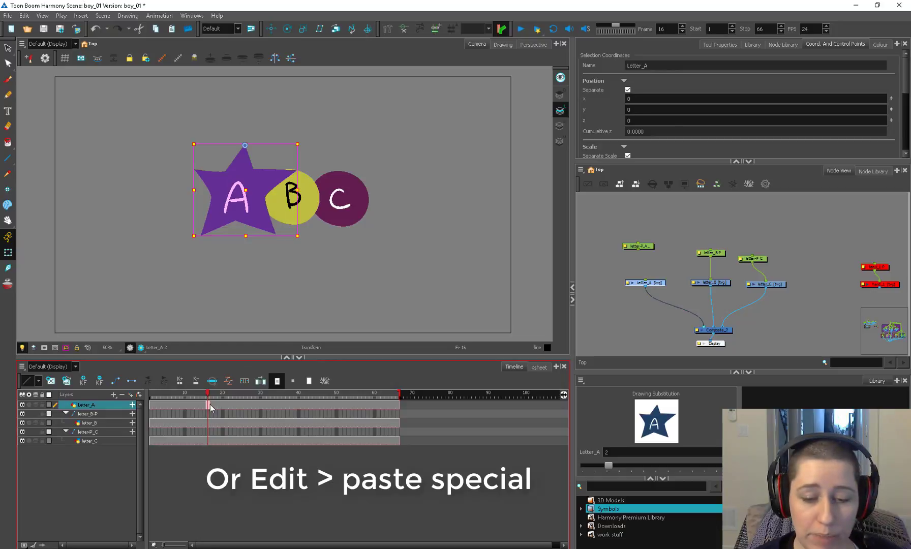
key("ctrl+shift+v")
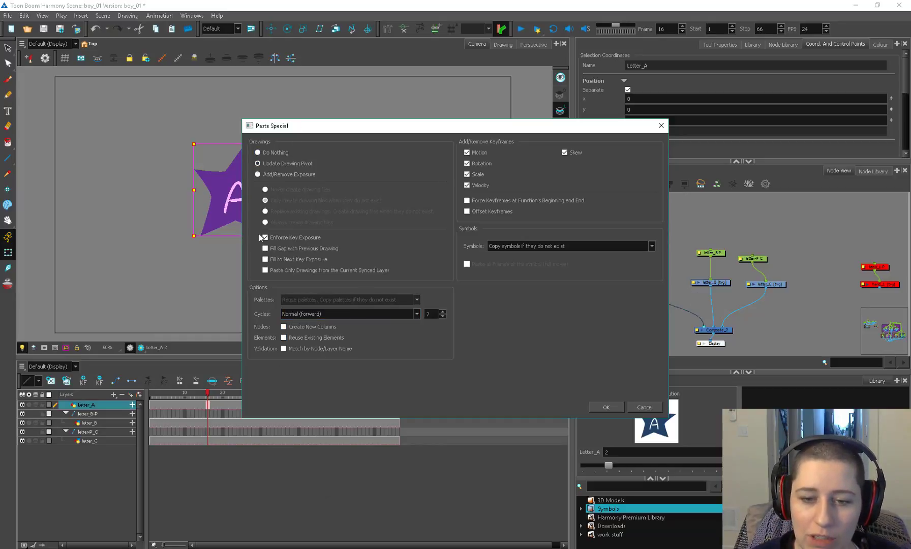
left_click(257, 163)
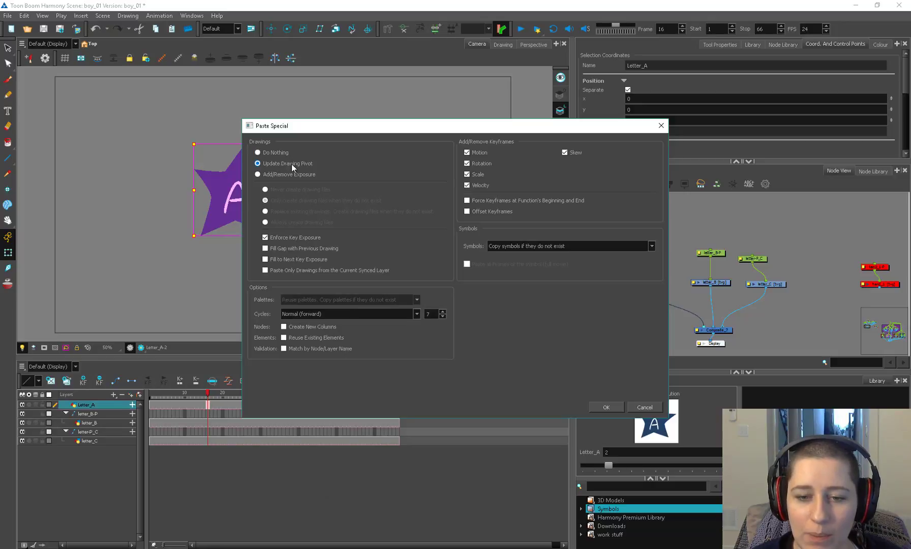
left_click(606, 407)
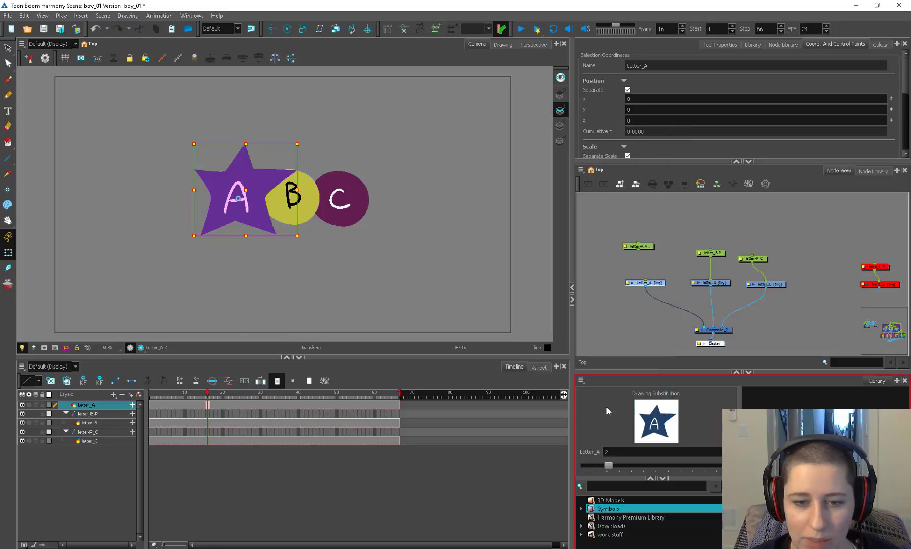
Step: Move Letter_A left to about 5.8 W, 0.8444 S at frame 8 and play the scene to check the drawing swap
mouse_move(208, 397)
left_mouse_down()
mouse_move(219, 397)
mouse_move(179, 402)
left_mouse_up()
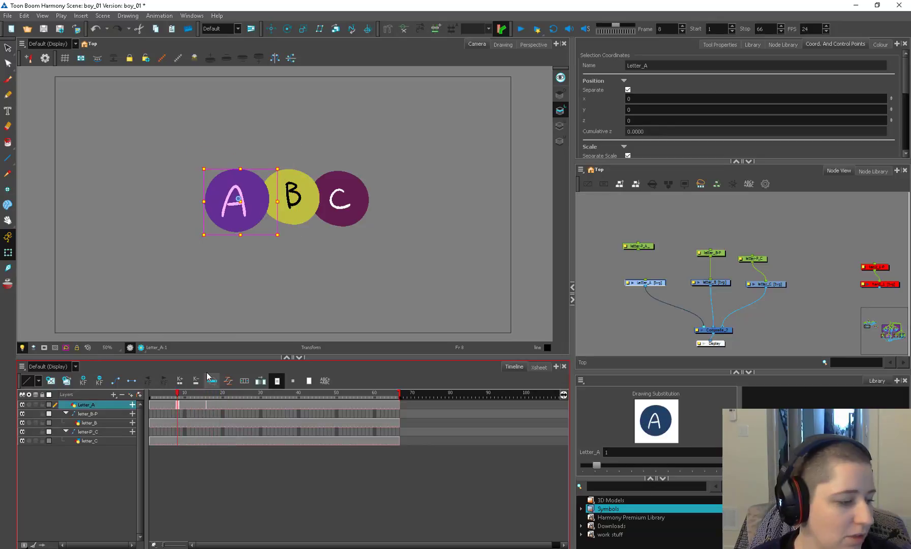
left_click_drag(249, 210, 167, 219)
left_click(276, 396)
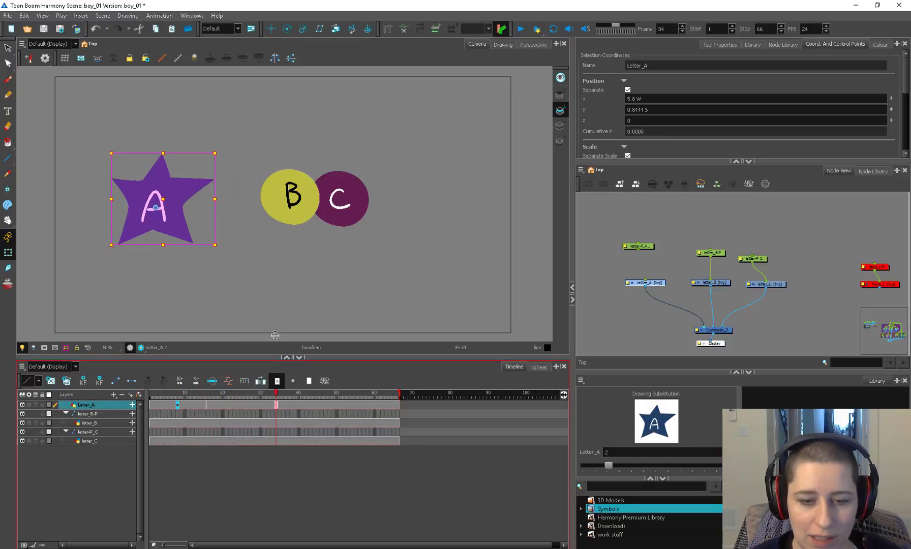
key("Return")
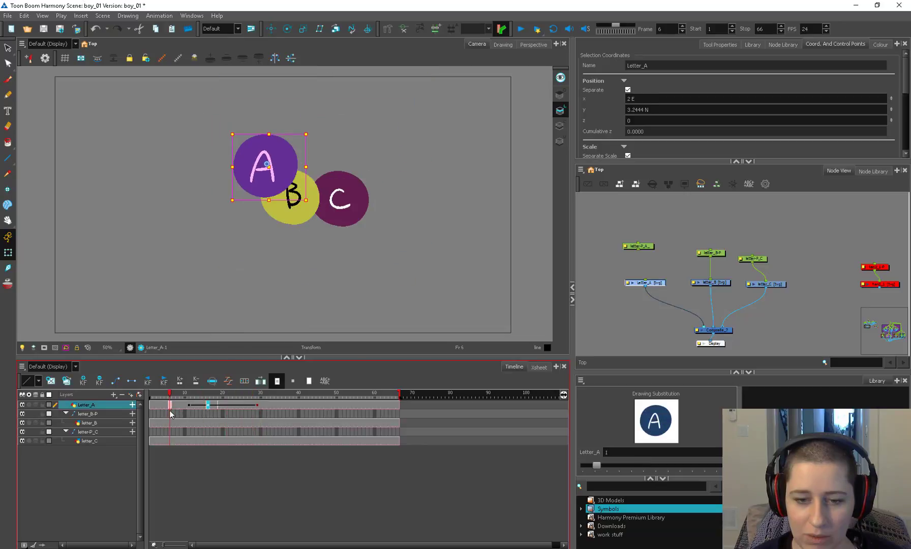
Step: Scrub through Letter_A's drawings up to frame 23, and extend the scene's stop frame to 84
left_click_drag(170, 411, 230, 406)
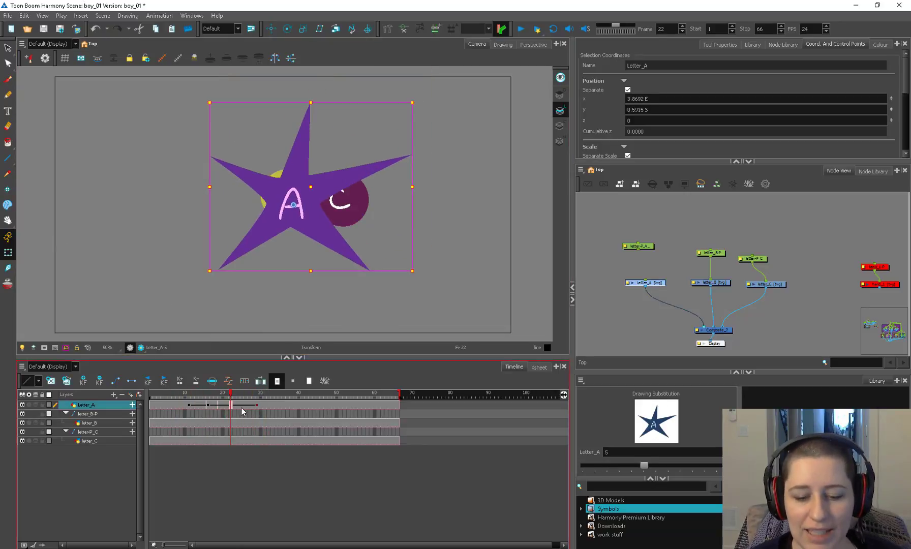
mouse_move(231, 406)
left_mouse_down()
mouse_move(217, 410)
mouse_move(234, 407)
left_mouse_up()
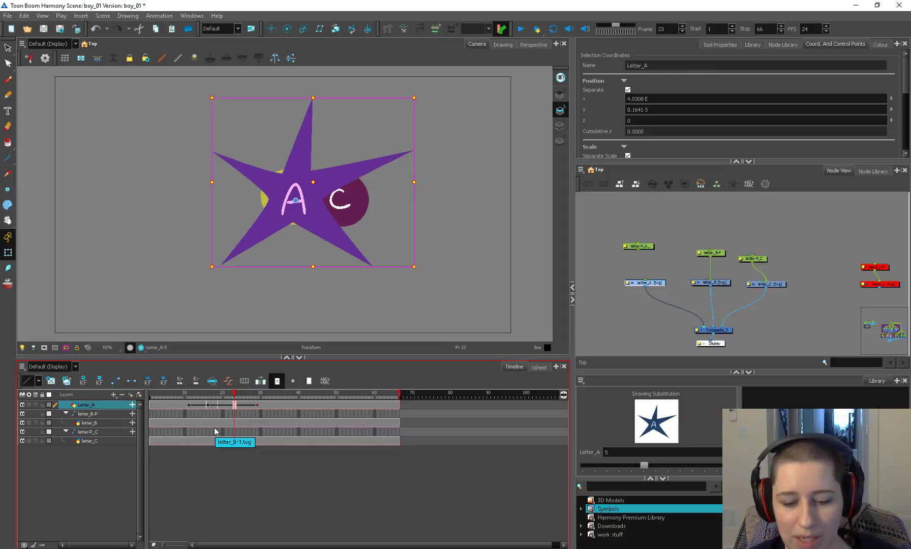
left_click(390, 394)
left_click_drag(399, 394, 468, 395)
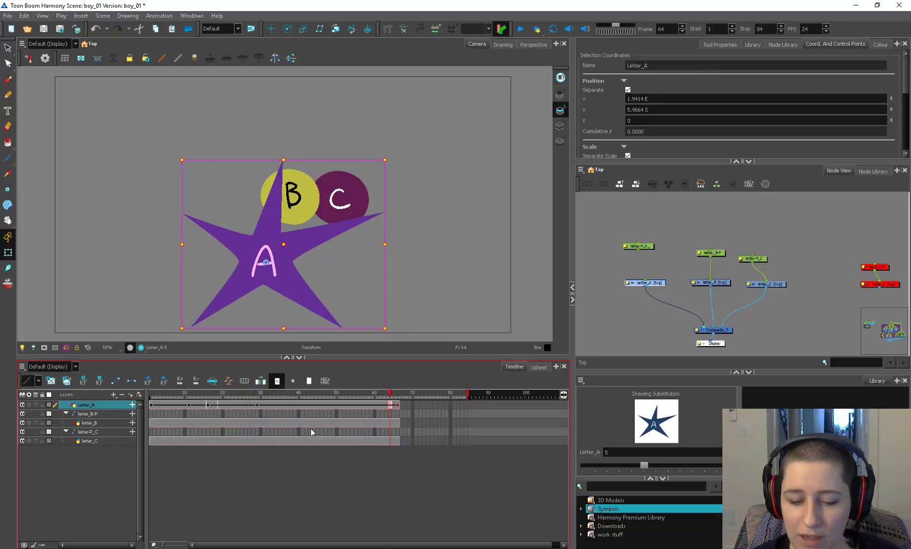
Step: Copy Letter_A's circle drawing to the empty cell at frame 69
left_click(198, 406)
left_click(408, 406)
key("ctrl+v")
key("ctrl+z")
left_click(309, 382)
left_click(409, 406)
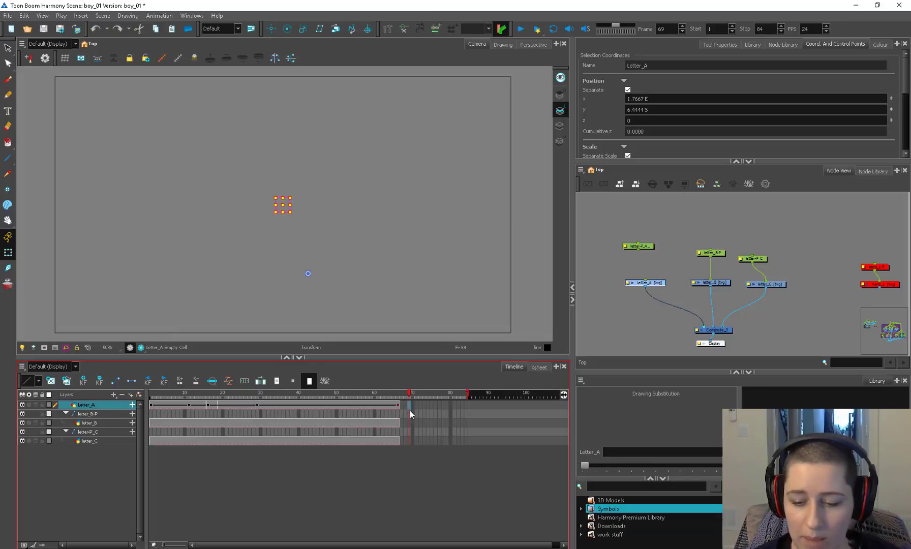
key("ctrl+v")
Step: Copy Letter_A's small star to frame 70 and its large star to frame 71
left_click(214, 405)
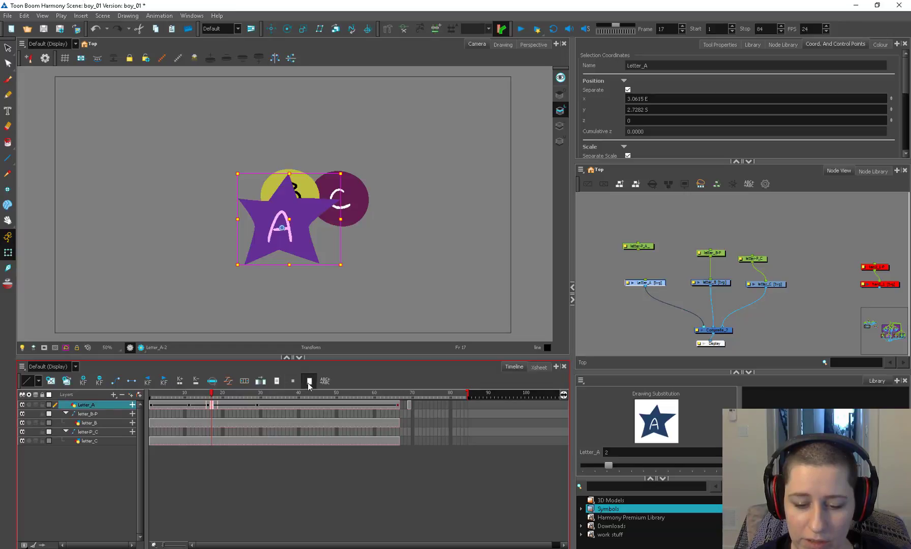
left_click(412, 405)
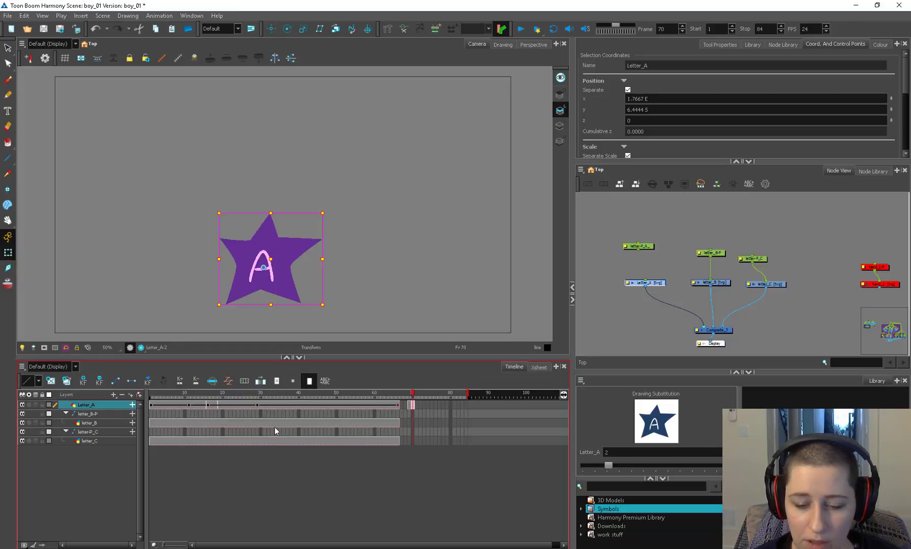
left_click(251, 405)
key("ctrl+c")
left_click(417, 404)
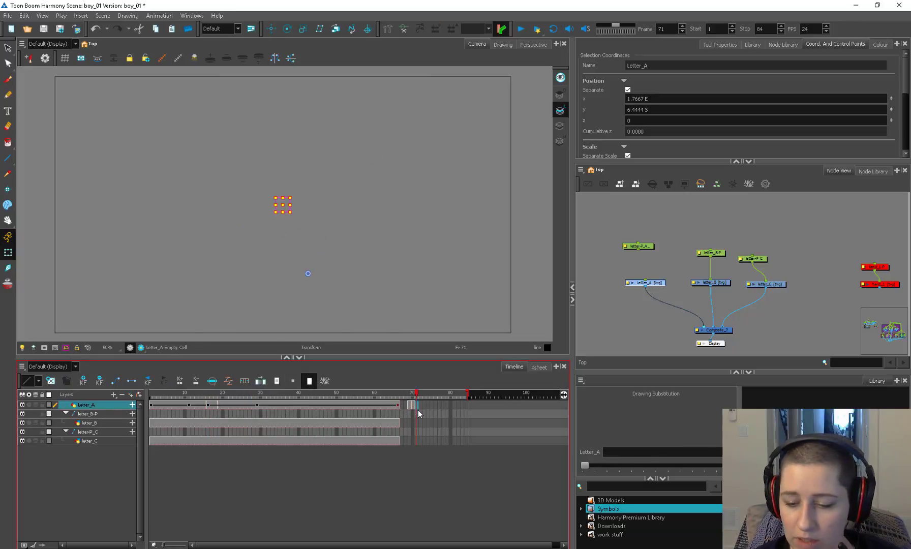
key("ctrl+v")
Step: Transfer the circle's pivot from frame 69 to the star drawings at frames 70 and 71 using Paste Special with Update Drawing Pivot
left_click(409, 405)
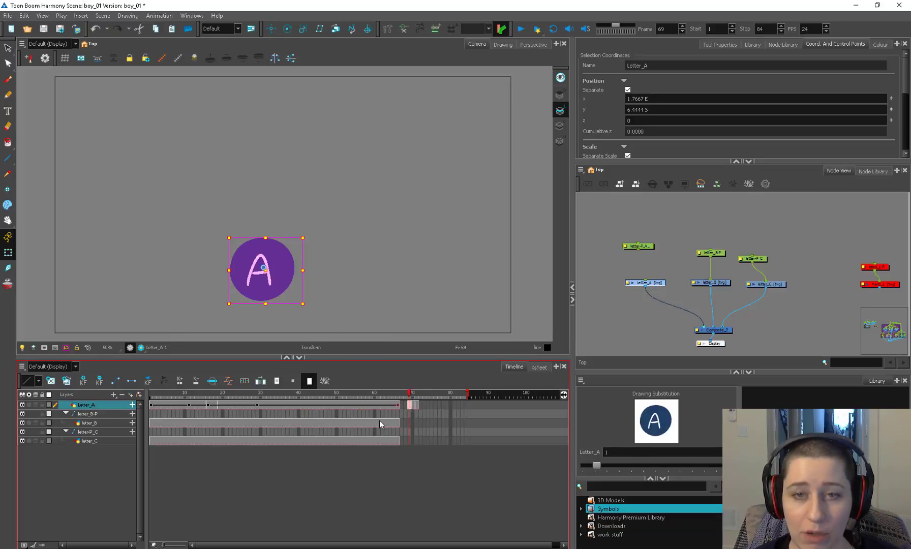
left_click(413, 405)
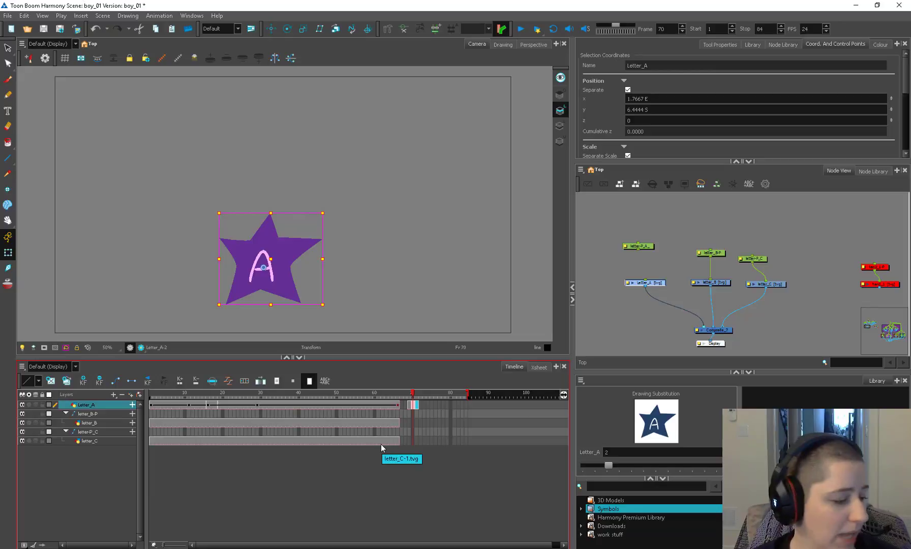
key("ctrl+b")
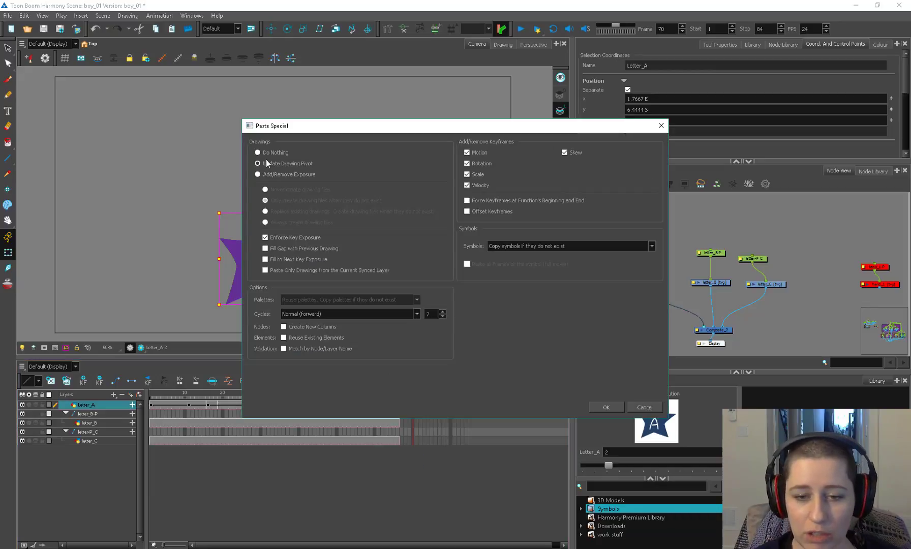
left_click(597, 407)
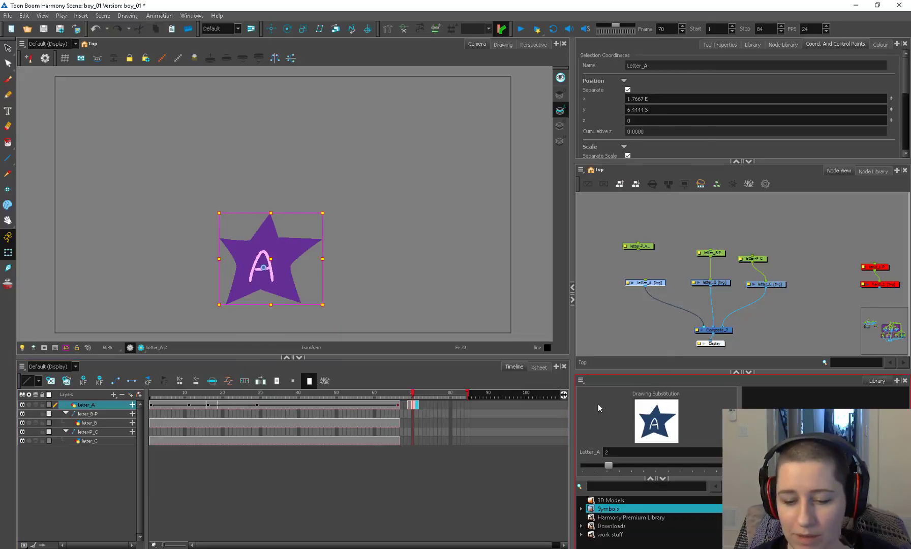
Step: Set the scene's stop frame to 66, and delete Letter_A's keyframes back to frame 1
left_click_drag(468, 396, 405, 404)
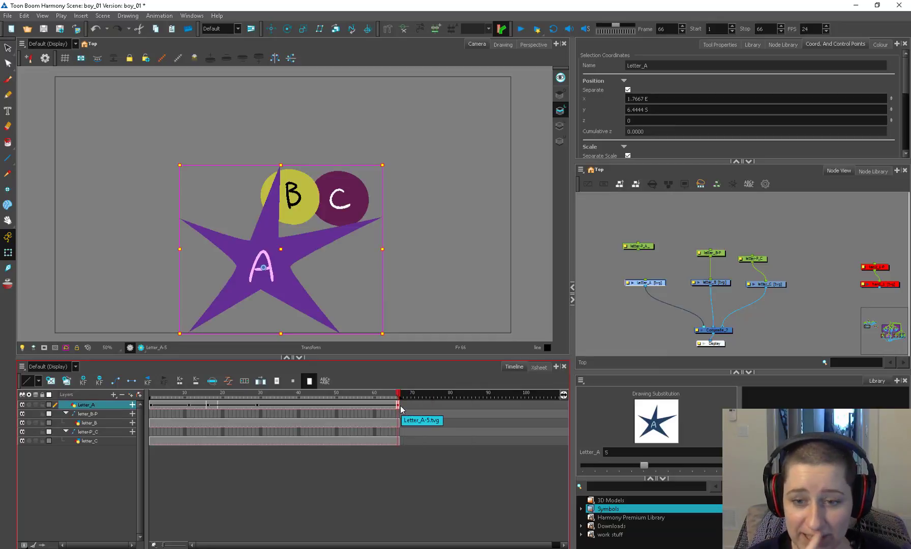
left_click(178, 405)
left_click(264, 406)
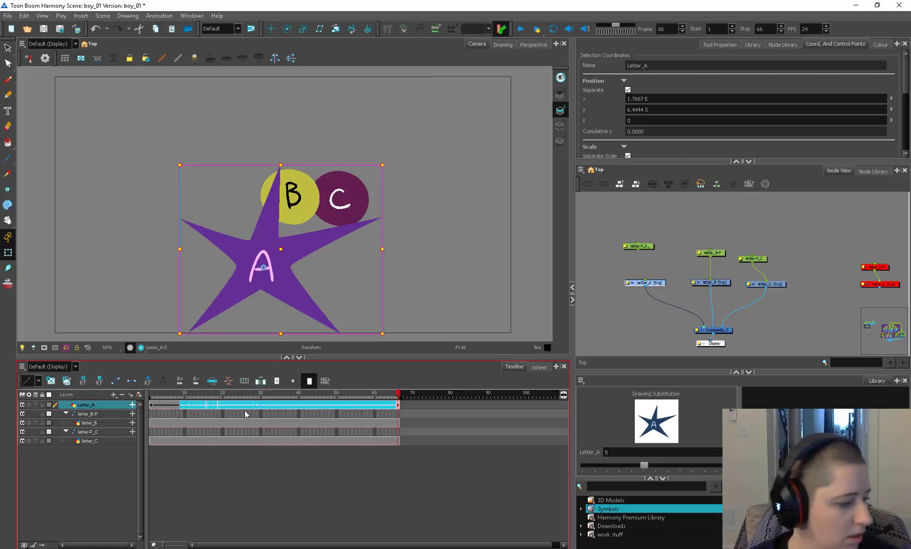
key("F7")
left_click(151, 405)
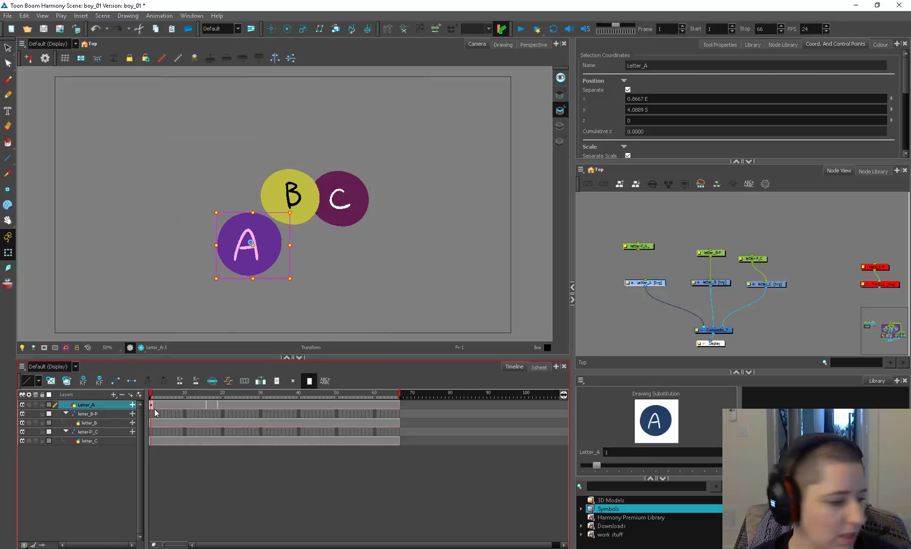
Step: Connect the peg letter-P_A_ to the Letter_A drawing node as its parent
left_click(651, 251)
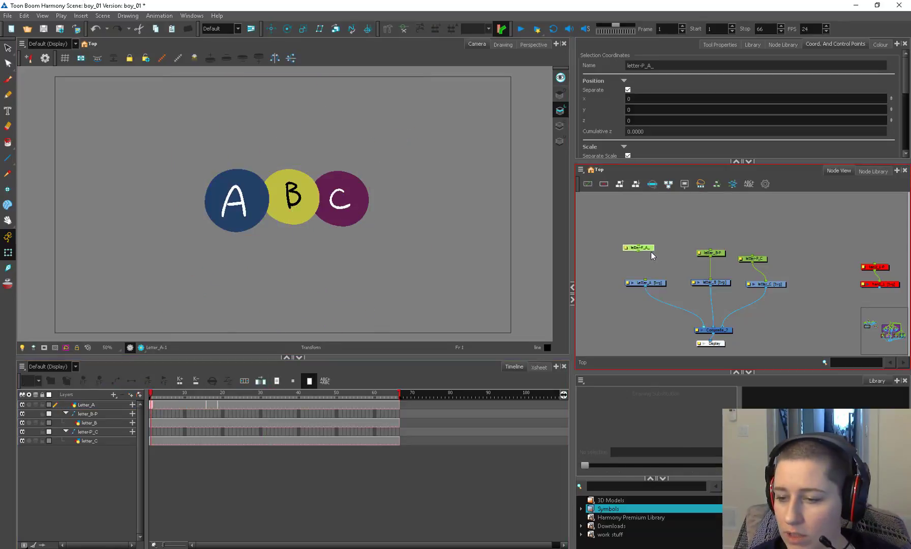
left_click_drag(651, 252, 645, 280)
left_click(629, 291)
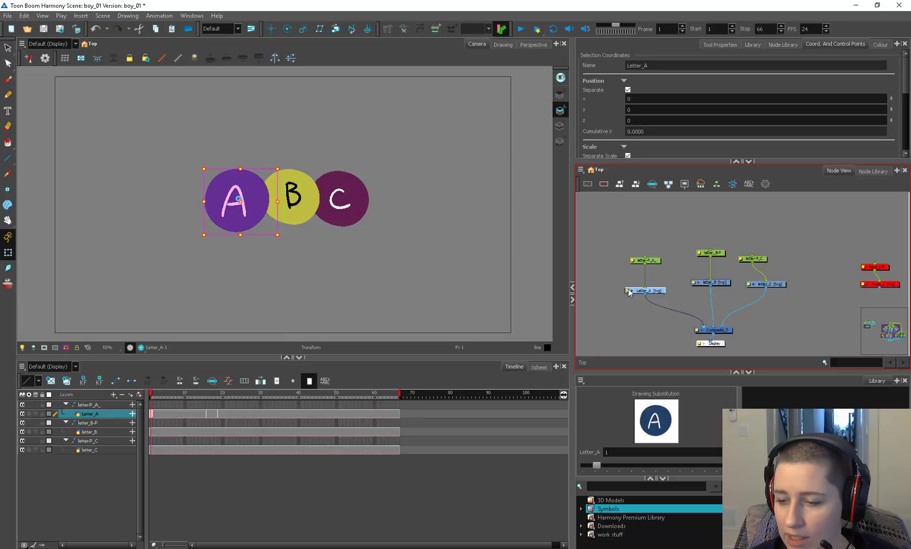
Step: Set Letter_A's Use Embedded Pivots option to Apply Embedded Pivot on Parent Peg
double_click(630, 293)
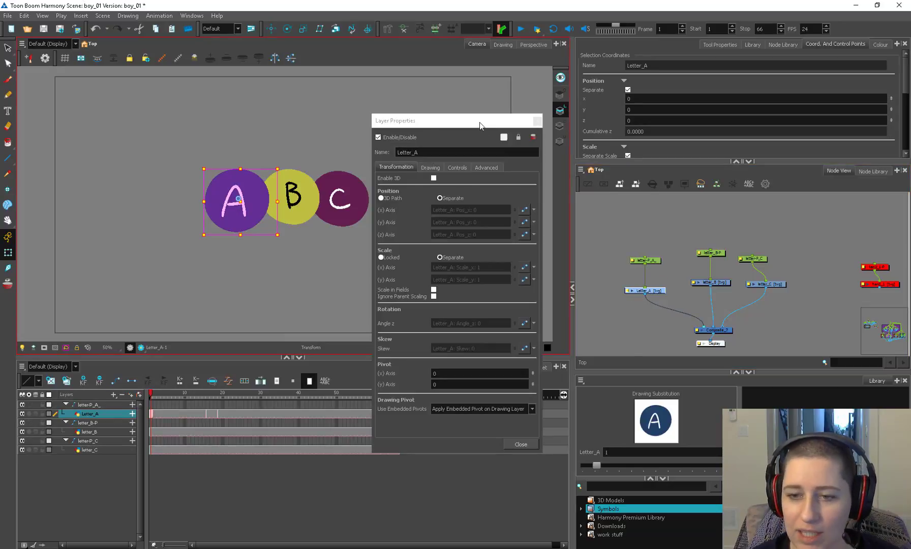
left_click_drag(480, 121, 456, 97)
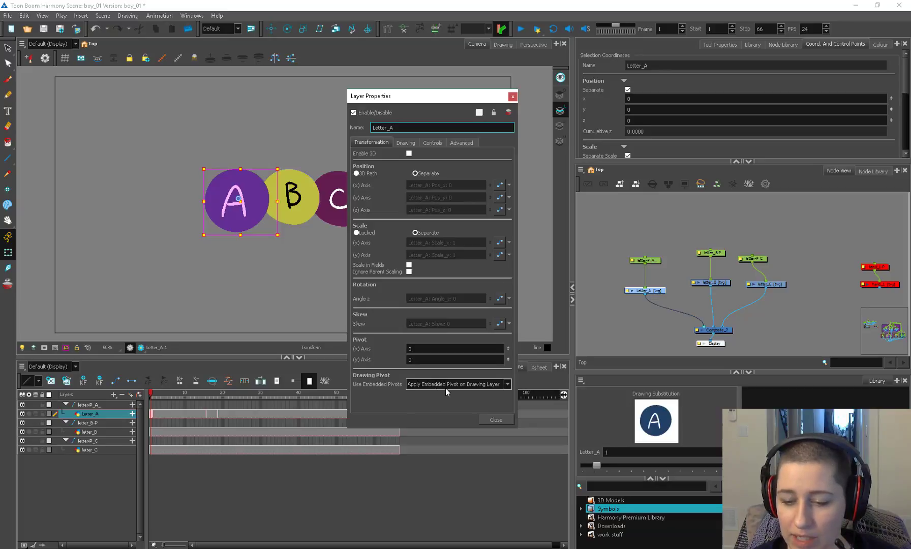
left_click(484, 388)
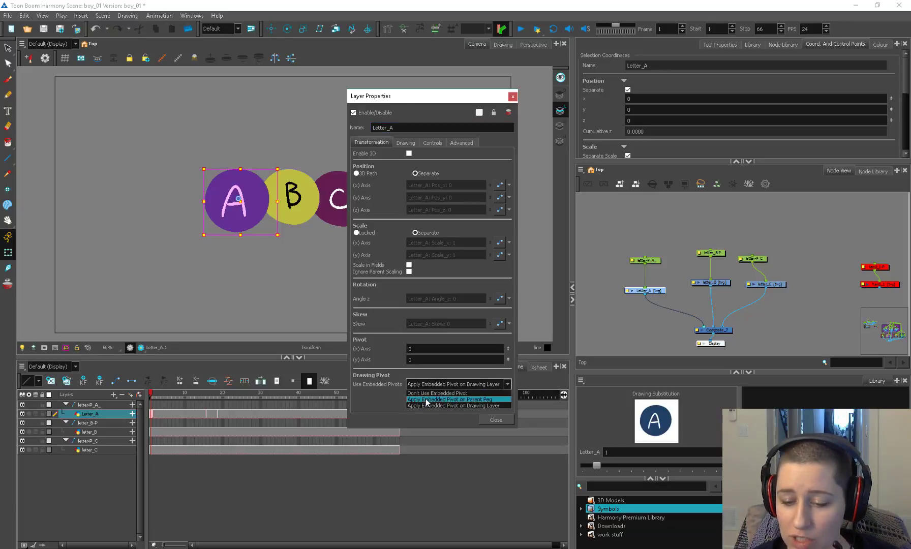
left_click(477, 399)
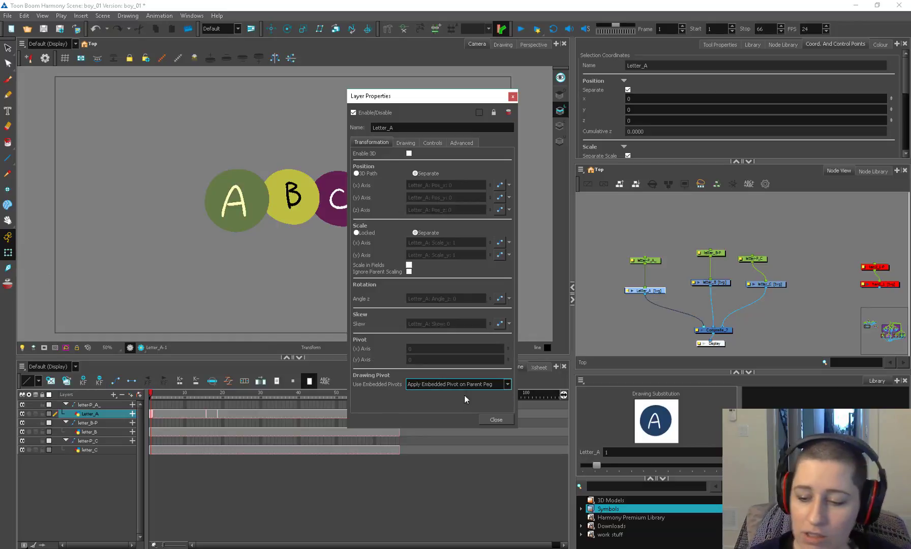
left_click(496, 420)
Step: Select the Letter_A drawing and its parent peg in turn to compare their pivots with the Select and Transform tools
left_click(624, 304)
left_click_drag(651, 292, 653, 294)
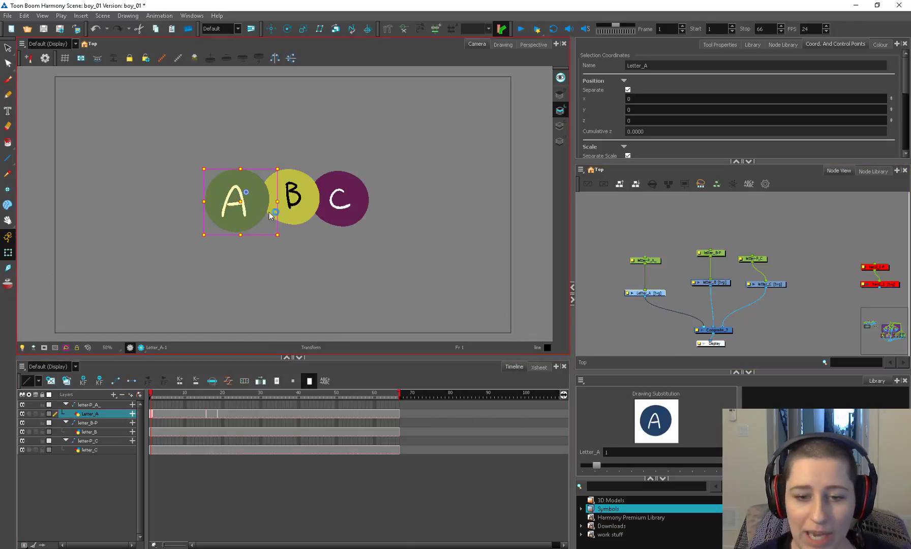
left_click(645, 260)
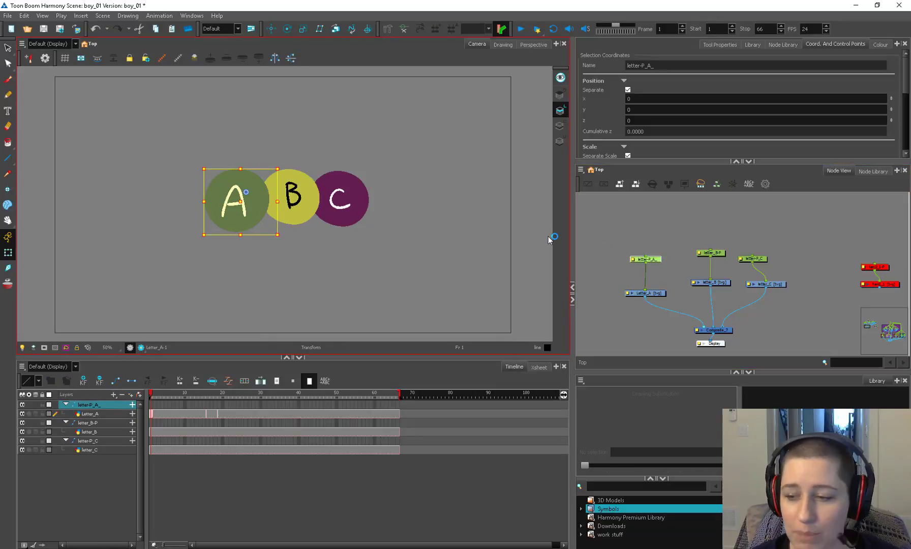
key("alt+s")
mouse_move(281, 237)
left_mouse_down()
mouse_move(202, 224)
mouse_move(237, 246)
left_mouse_up()
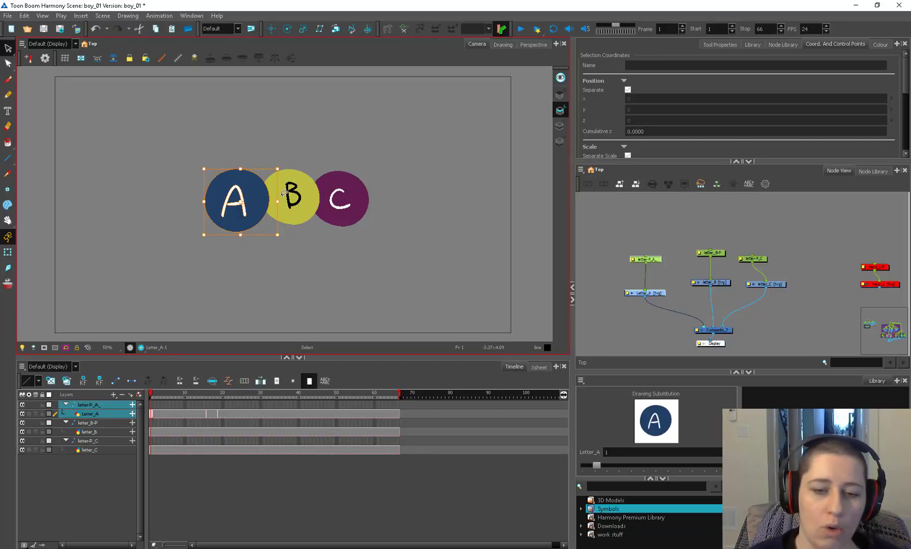
left_click(8, 252)
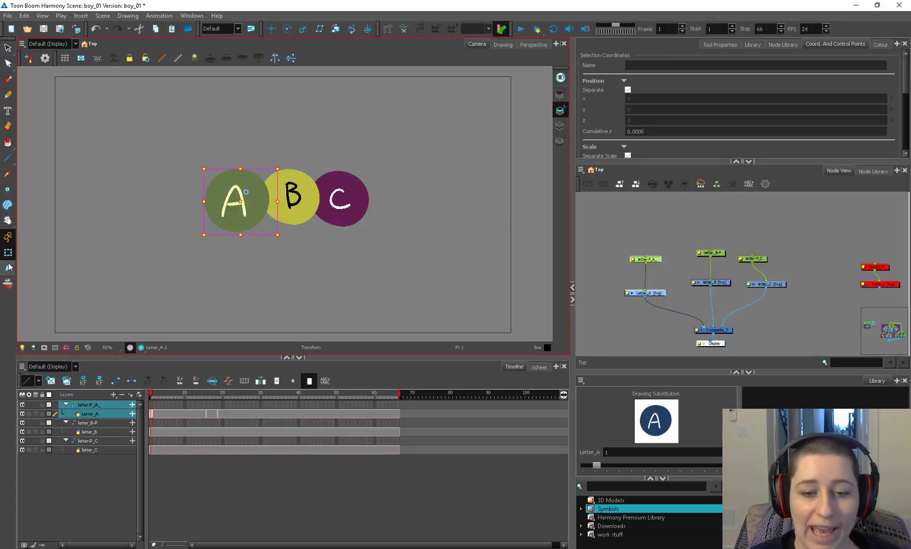
left_click(631, 258)
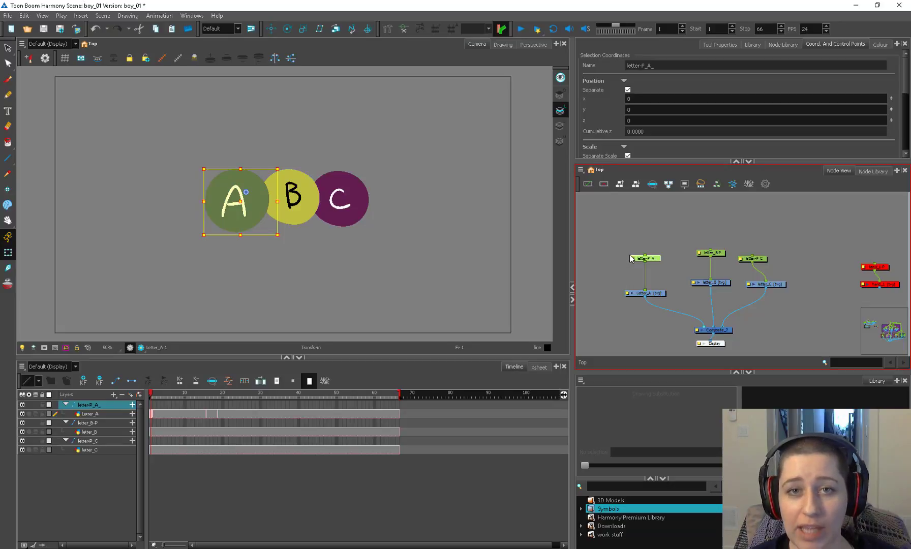
left_click(655, 293)
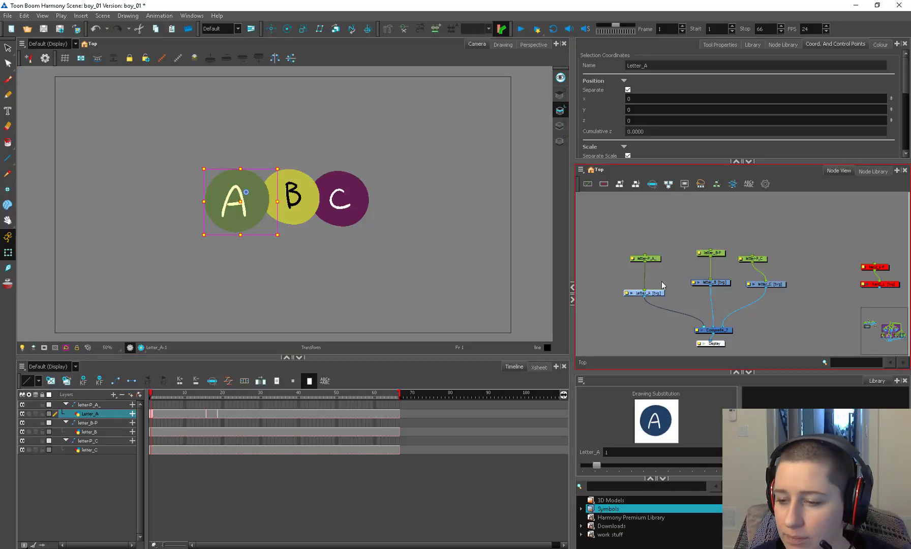
left_click(653, 260)
left_click(654, 293)
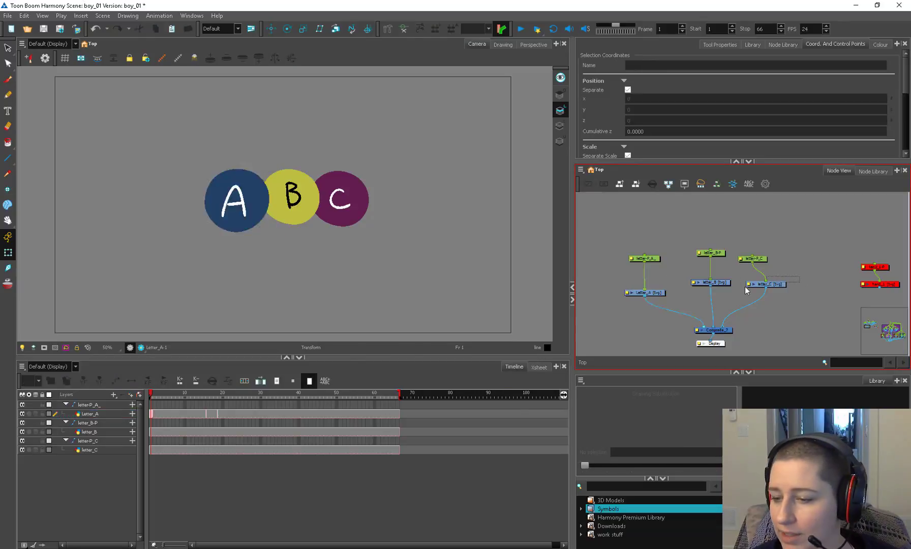
Step: Examine the Animate Using Animation Tools setting in Letter_A's layer properties
double_click(644, 293)
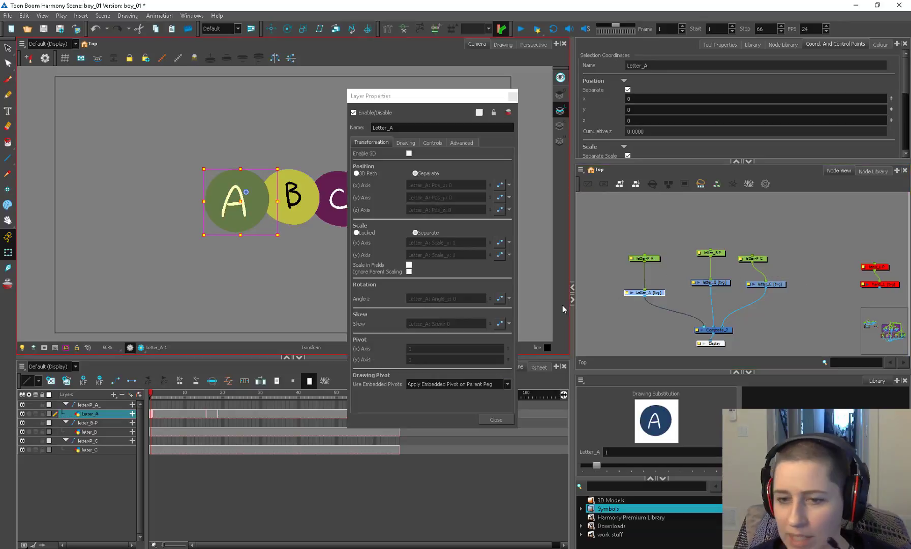
left_click(432, 143)
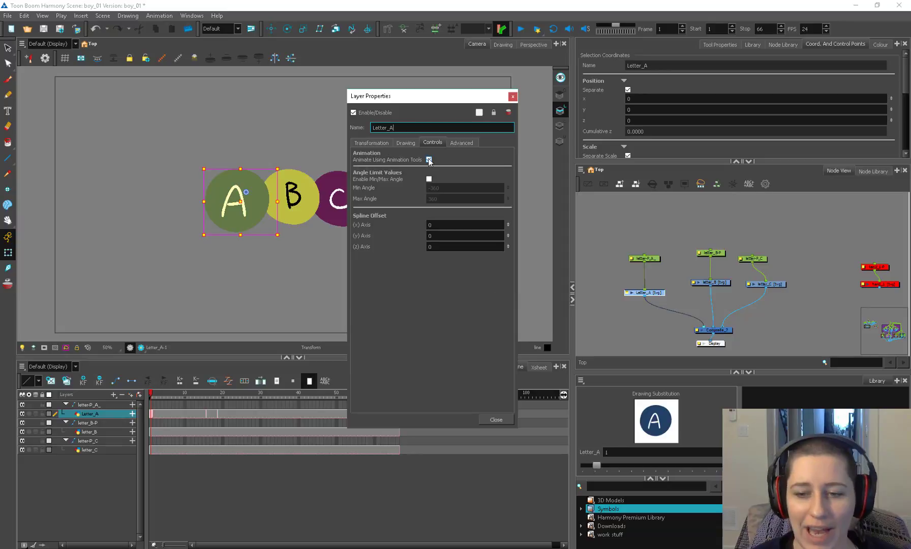
left_click(496, 420)
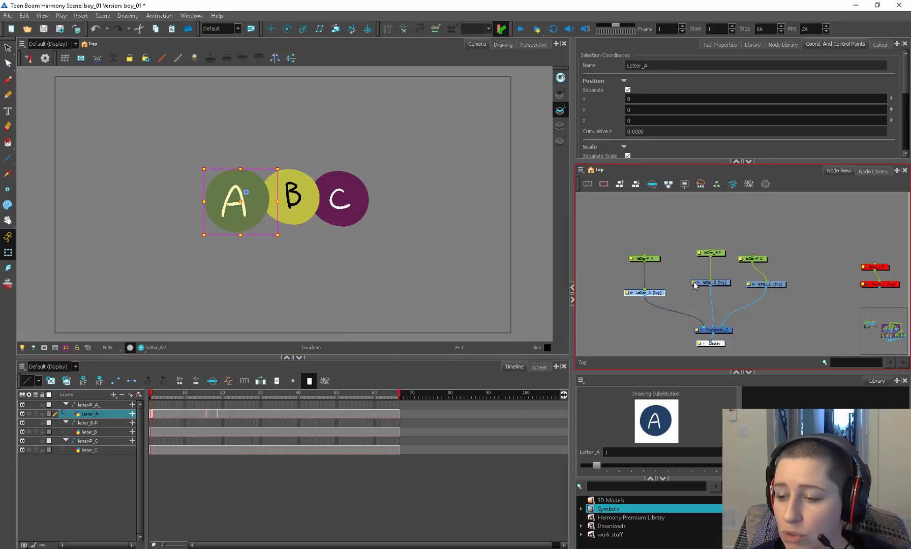
Step: Turn Animate Using Animation Tools off for the Letter_A, letter_B and letter_C drawings through Set Properties for Many Layers
left_click(693, 282)
left_click(512, 96)
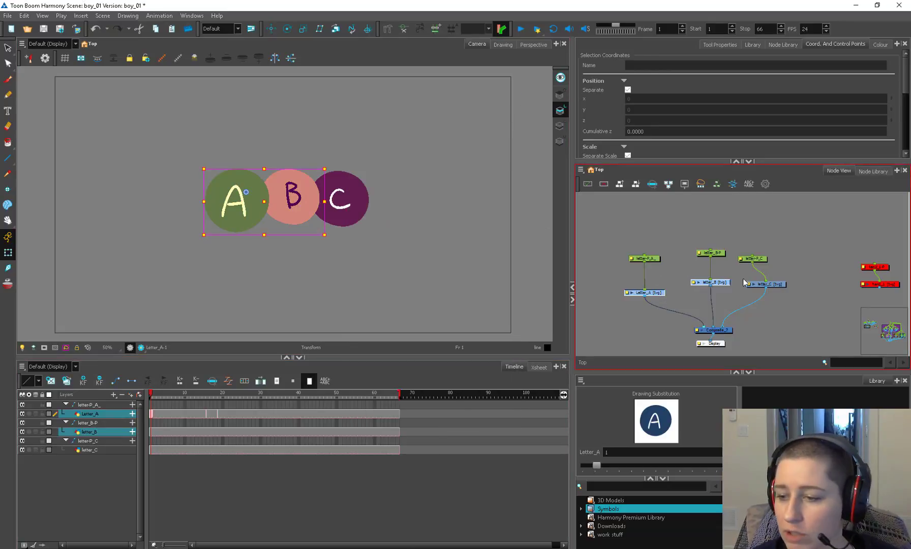
left_click(795, 256)
left_click_drag(634, 296, 580, 316)
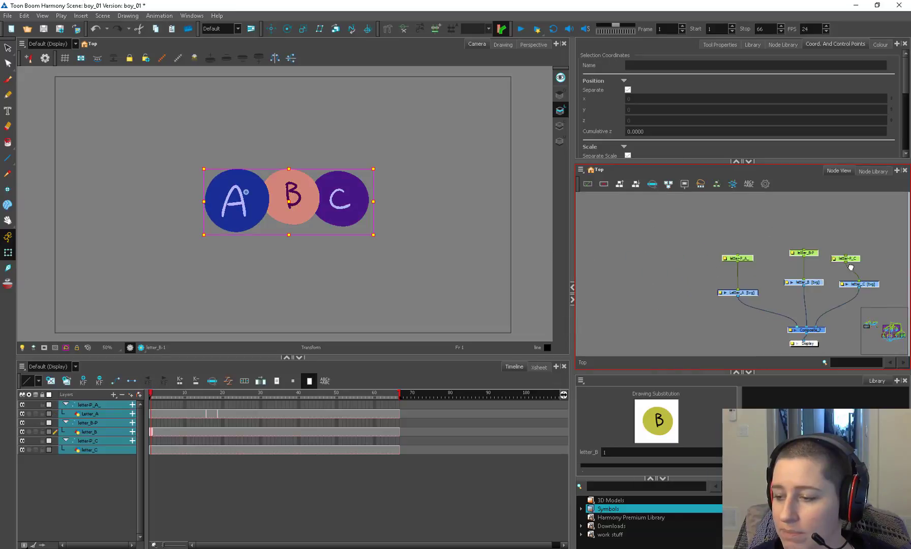
left_click_drag(744, 278, 573, 316)
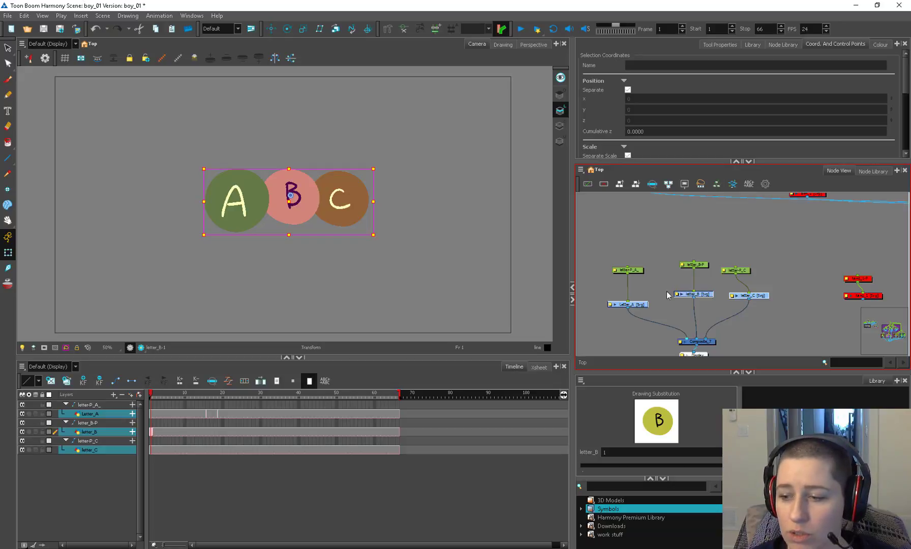
left_click(716, 183)
left_click_drag(465, 155, 453, 153)
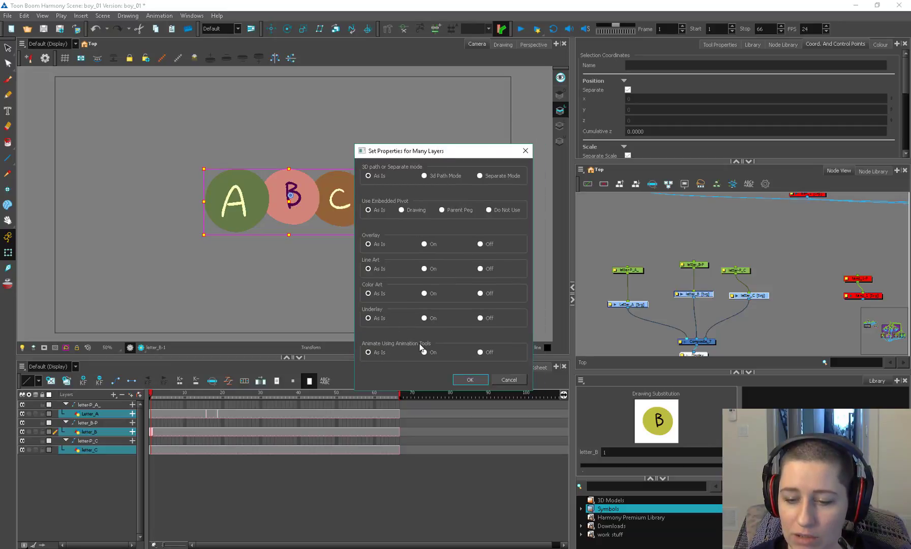
left_click(480, 353)
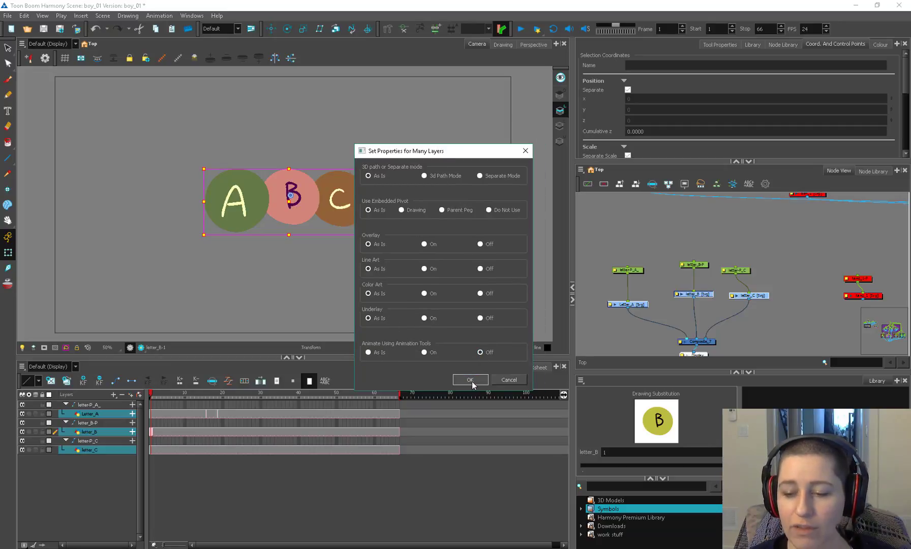
Step: Set Use Embedded Pivot to Parent Peg for the letter_B and letter_C drawings through Set Properties for Many Layers
left_click(695, 270)
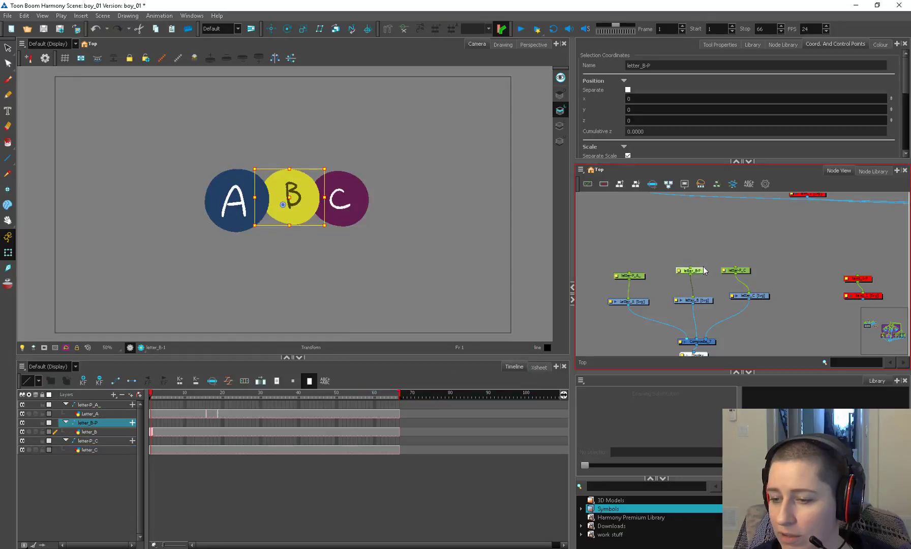
left_click_drag(766, 284, 694, 313)
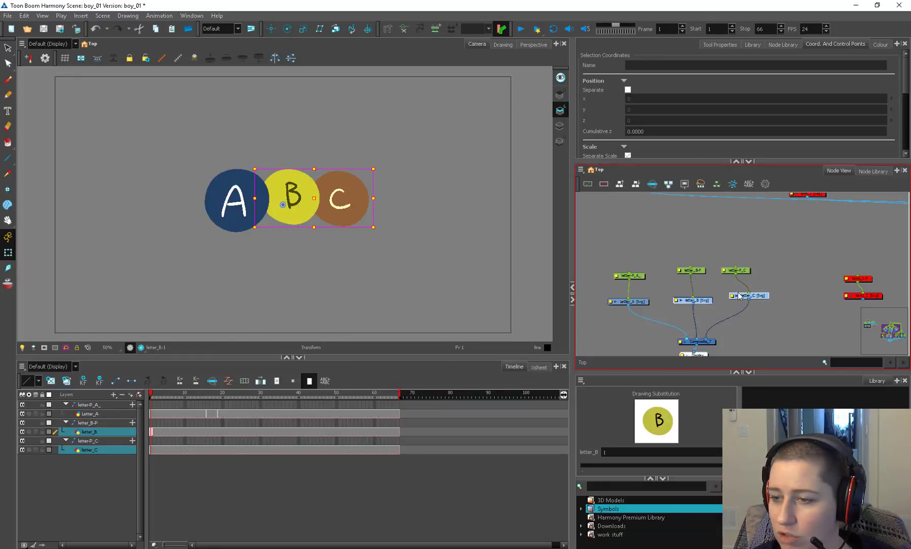
key("Return")
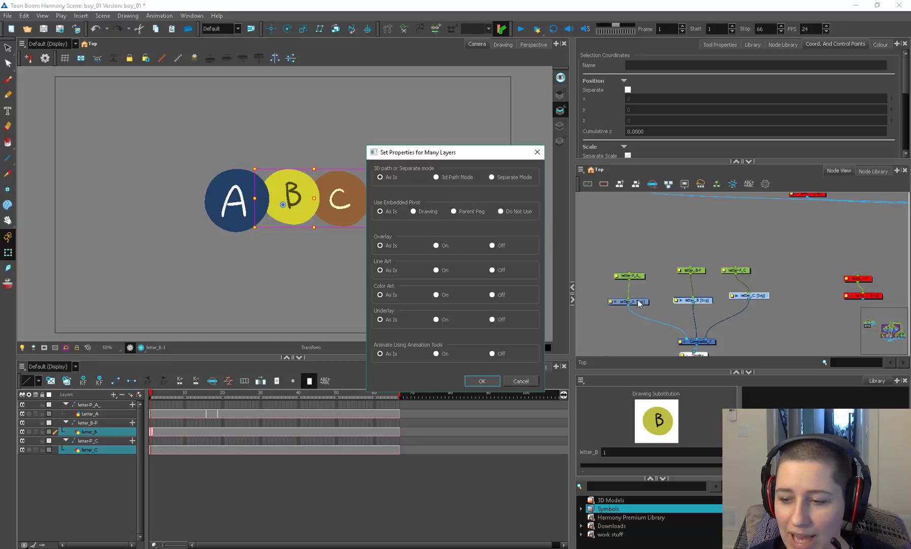
left_click(454, 212)
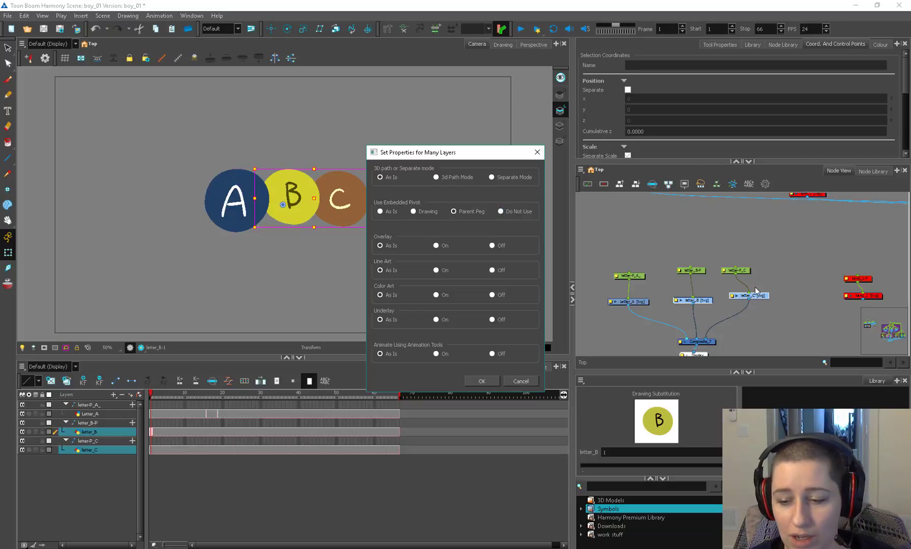
left_click(483, 382)
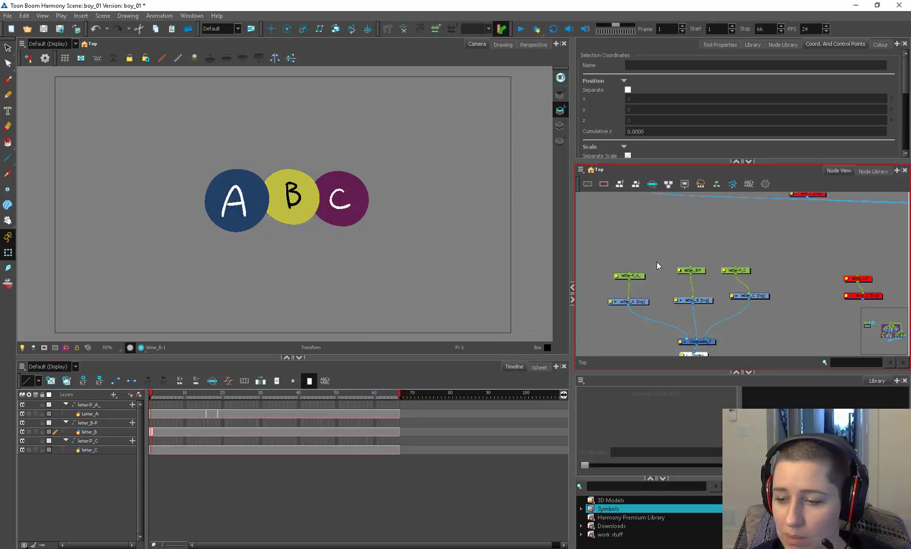
Step: Animate the letter-P_A_ peg by rotating and moving letter A, with keyframes across about the first 39 frames
left_click(616, 274)
mouse_move(233, 203)
left_mouse_down()
mouse_move(218, 273)
mouse_move(199, 281)
mouse_move(205, 233)
left_mouse_up()
left_click(219, 394)
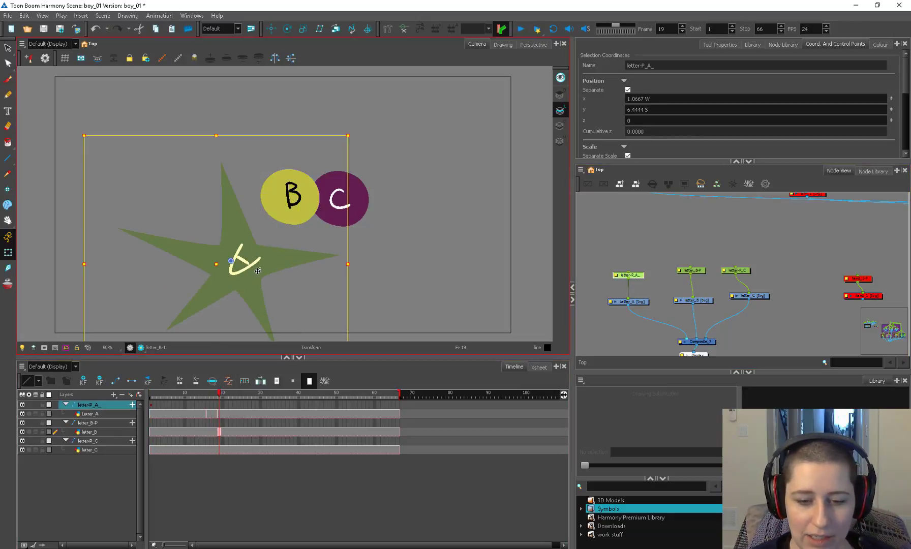
mouse_move(283, 254)
left_mouse_down()
mouse_move(371, 163)
mouse_move(190, 185)
left_mouse_up()
left_click(211, 393)
left_click_drag(211, 395, 141, 427)
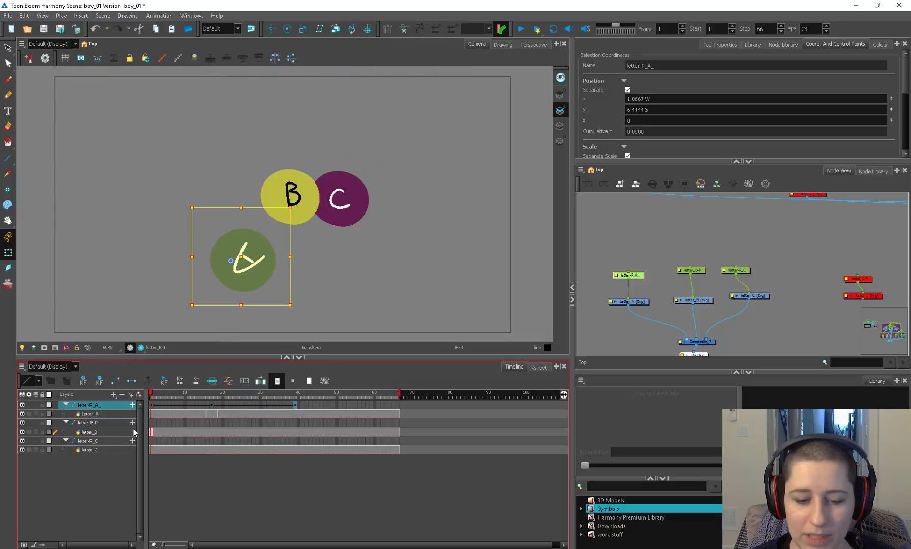
Step: Clear the star drawing exposed at frame 27 of the Letter_A layer
left_click(212, 415)
left_click(250, 414)
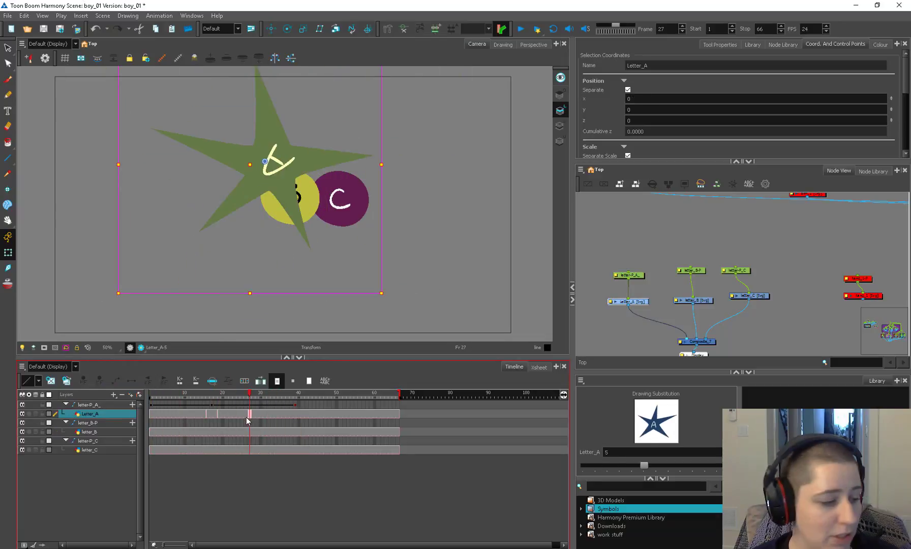
key("Delete")
Step: Draw a new five-pointed star with the Brush at frame 27 of Letter_A, using onion skin, and fill it black
key("alt+b")
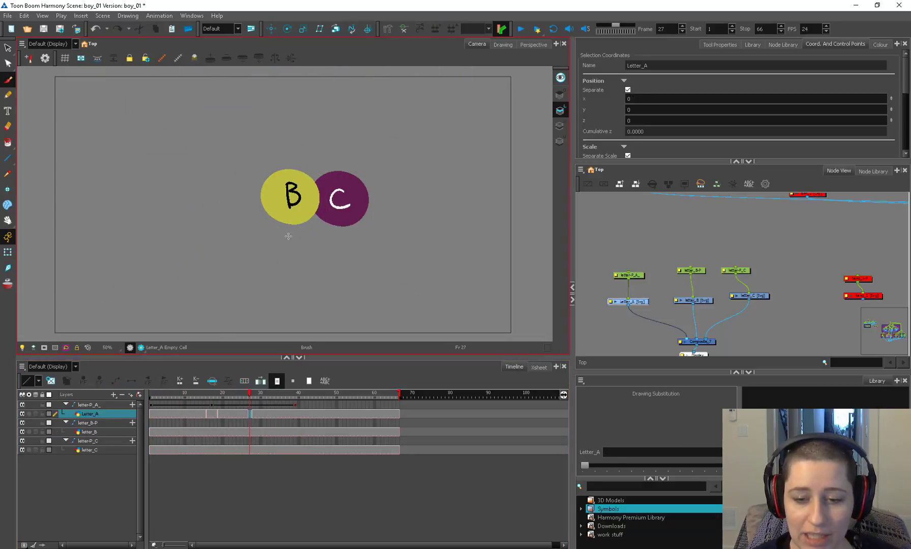
mouse_move(288, 236)
left_mouse_down()
mouse_move(318, 308)
mouse_move(320, 261)
left_mouse_up()
key("ctrl+z")
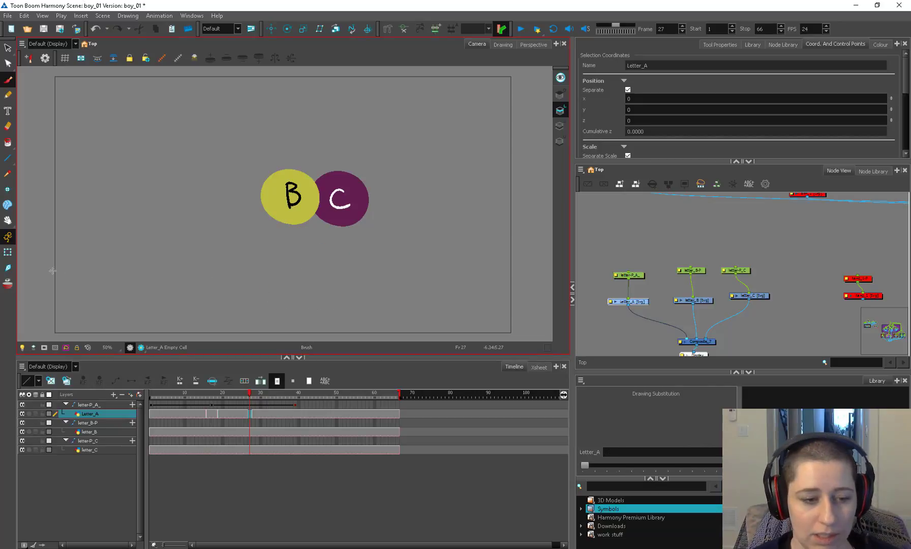
key("alt+o")
mouse_move(259, 213)
left_mouse_down()
mouse_move(230, 101)
mouse_move(226, 180)
mouse_move(320, 107)
mouse_move(257, 216)
left_mouse_up()
key("alt+i")
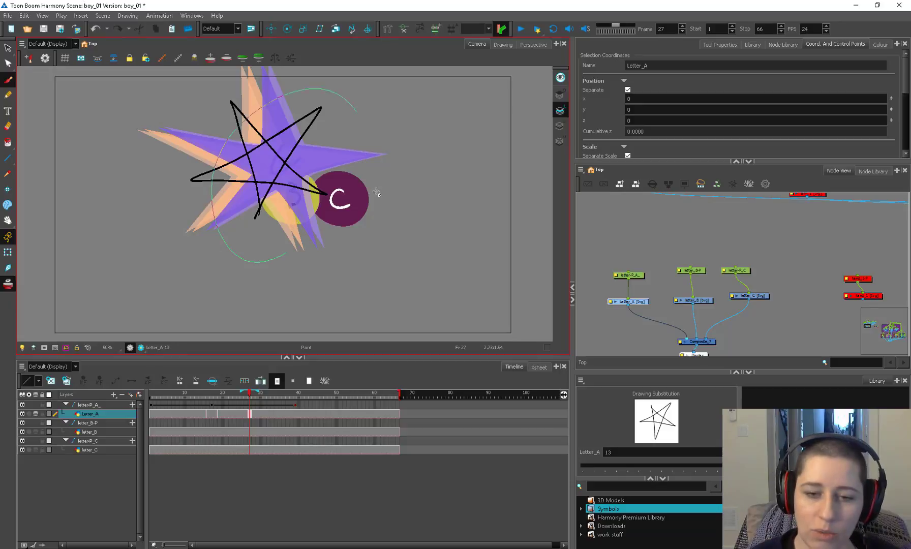
left_click(256, 163)
key("alt+b")
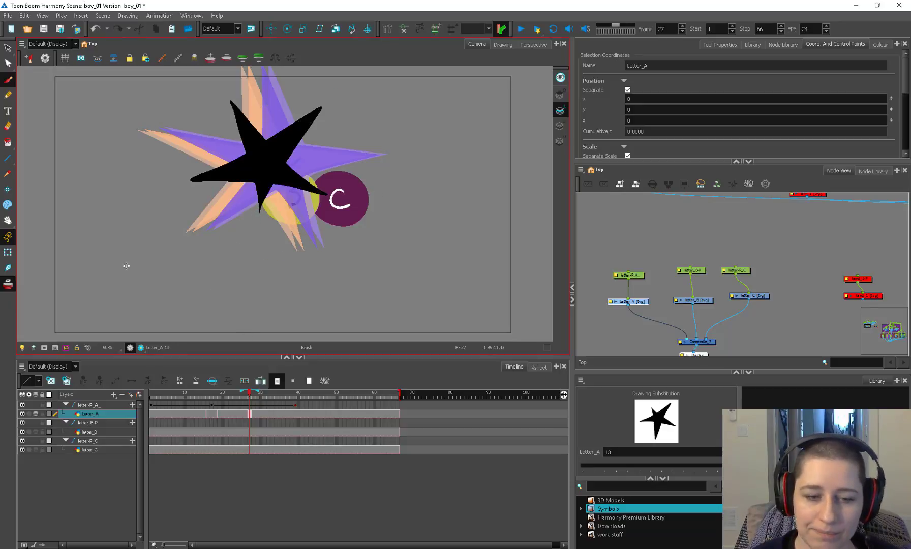
Step: Check the new star's pivot with the Transform tool and select Letter_A's cells from frame 12 to about frame 32
left_click(8, 252)
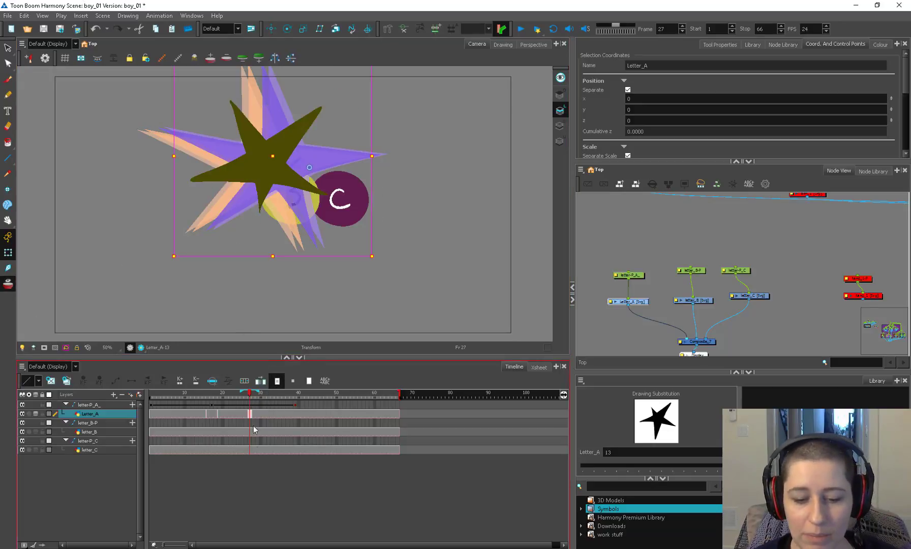
left_click(239, 416)
left_click(199, 414)
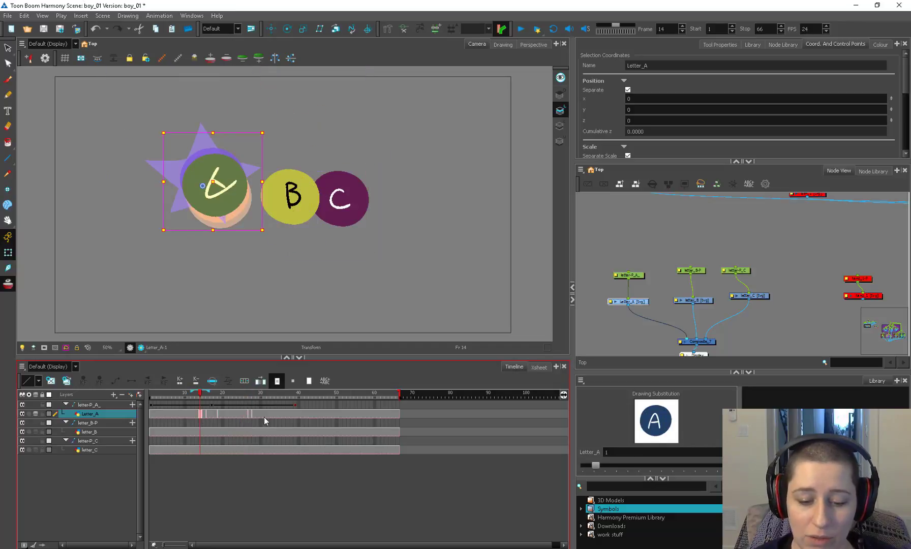
left_click(264, 416, "shift")
left_click(308, 382)
left_click_drag(192, 414, 268, 417)
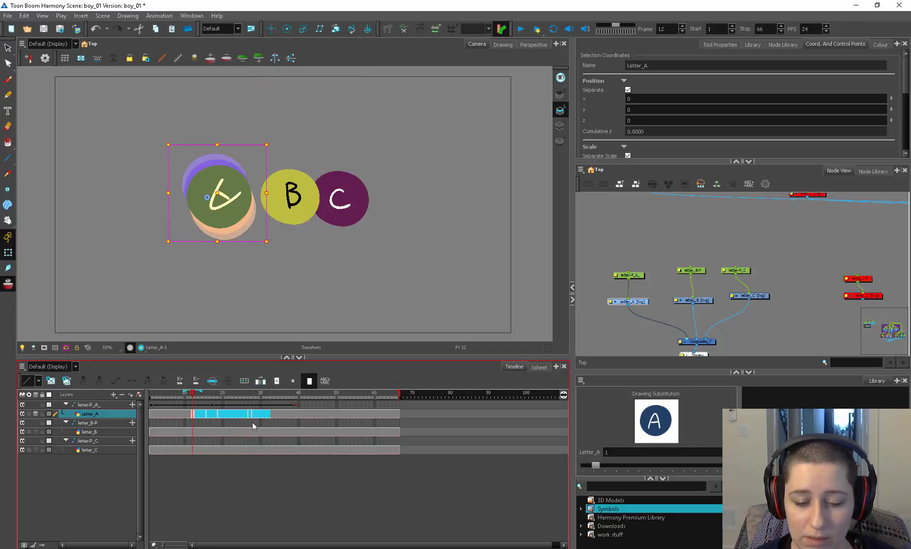
Step: Extend the scene to frame 81 and paste the Letter_A star drawing from frame 26 at frame 73
left_click(246, 418)
left_click(243, 418)
left_click(246, 418)
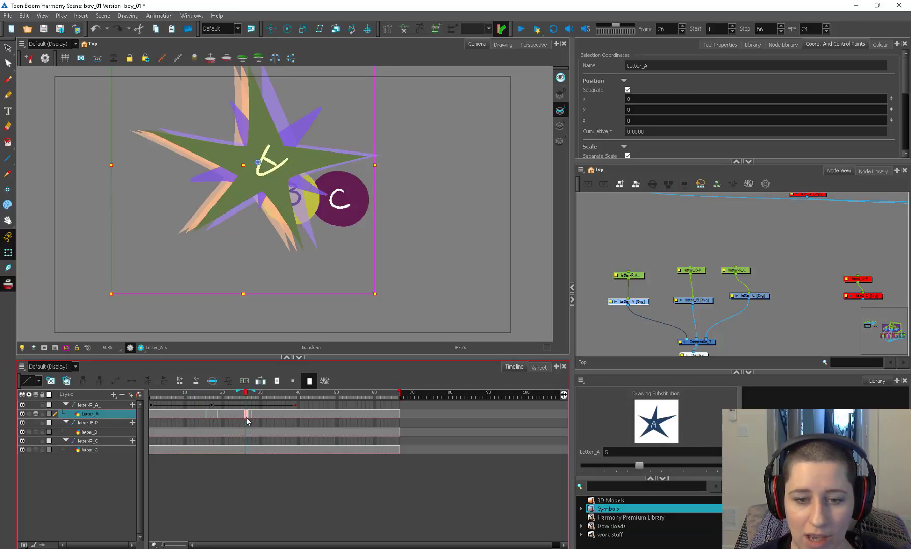
left_click_drag(399, 394, 455, 394)
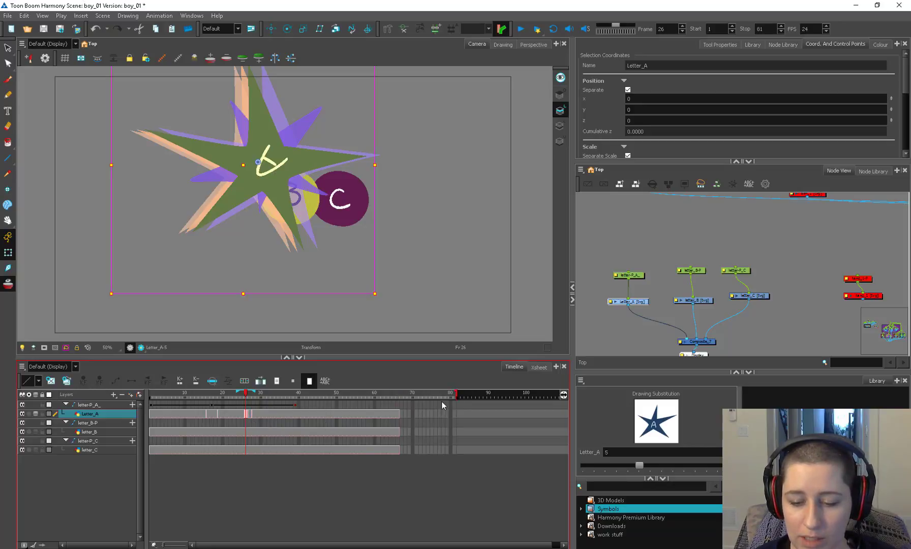
left_click(425, 414)
key("ctrl+v")
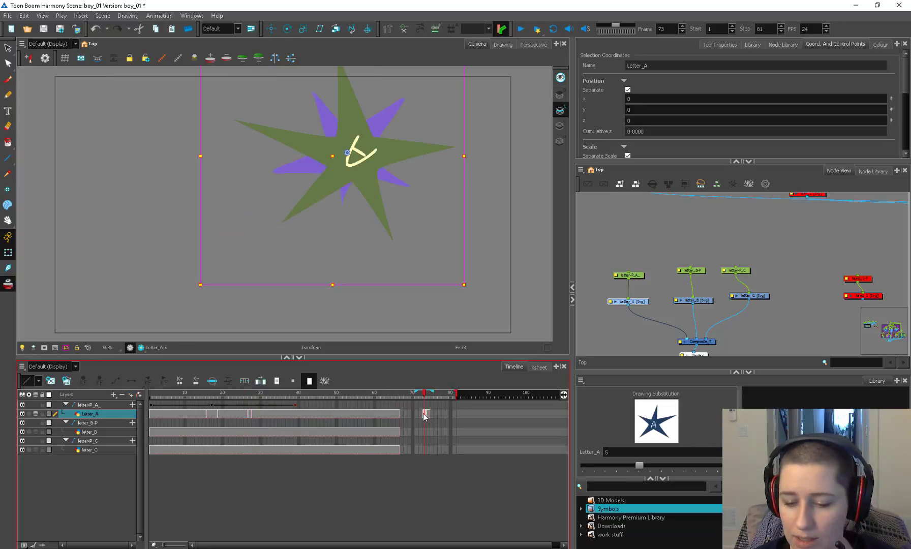
Step: Apply Paste Special with Update Drawing Pivot to the black star at frame 74 of Letter_A
left_click(427, 414)
key("ctrl+b")
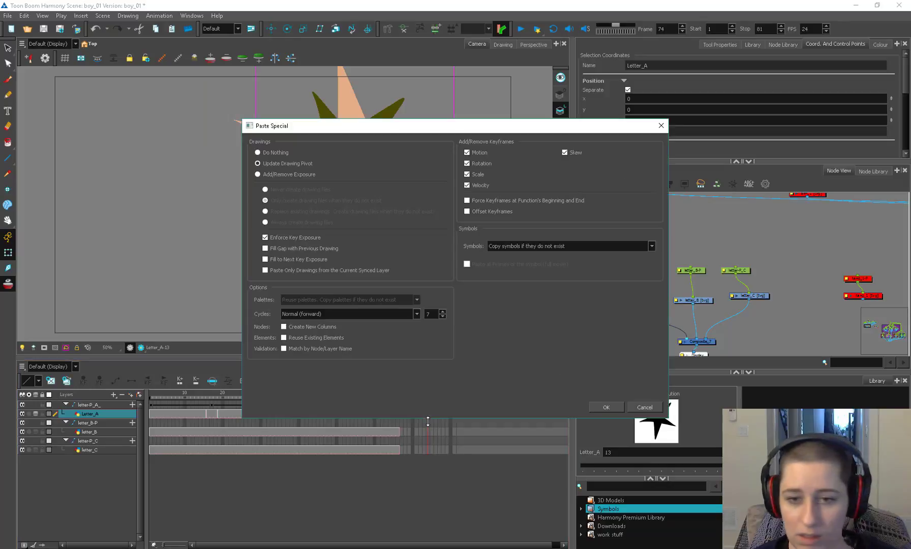
left_click(606, 405)
Step: Clear the extra Letter_A cells beyond the original scene end and shorten the scene back to 66 frames
left_click_drag(438, 413, 418, 416)
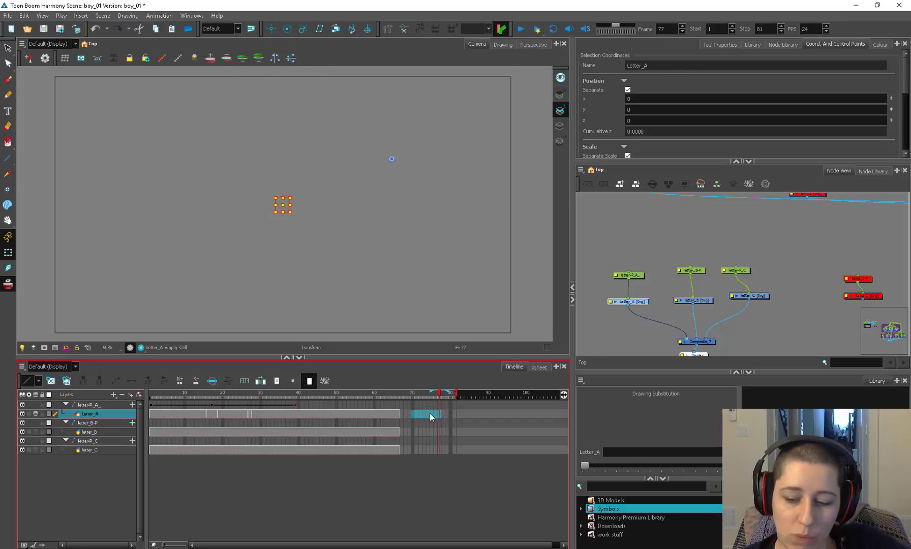
key("Delete")
left_click(388, 398)
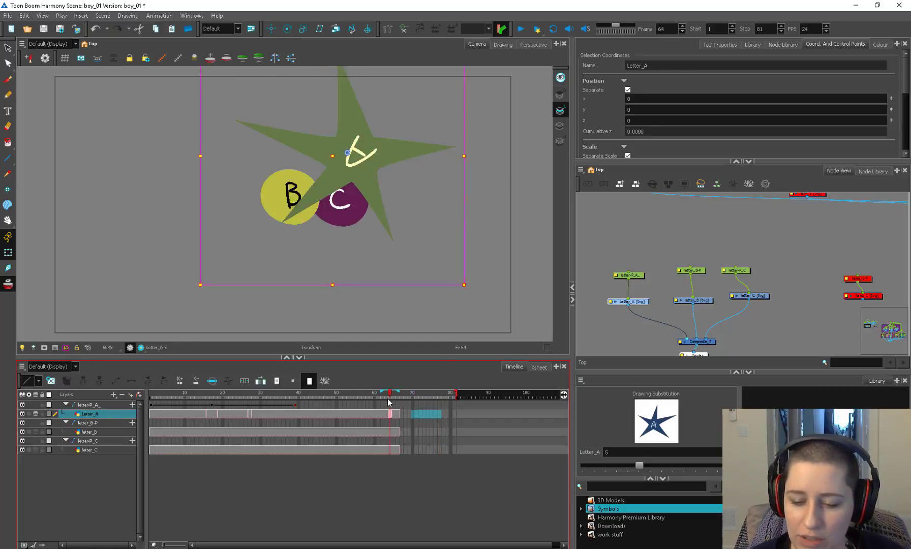
left_click(449, 398)
left_click(368, 398)
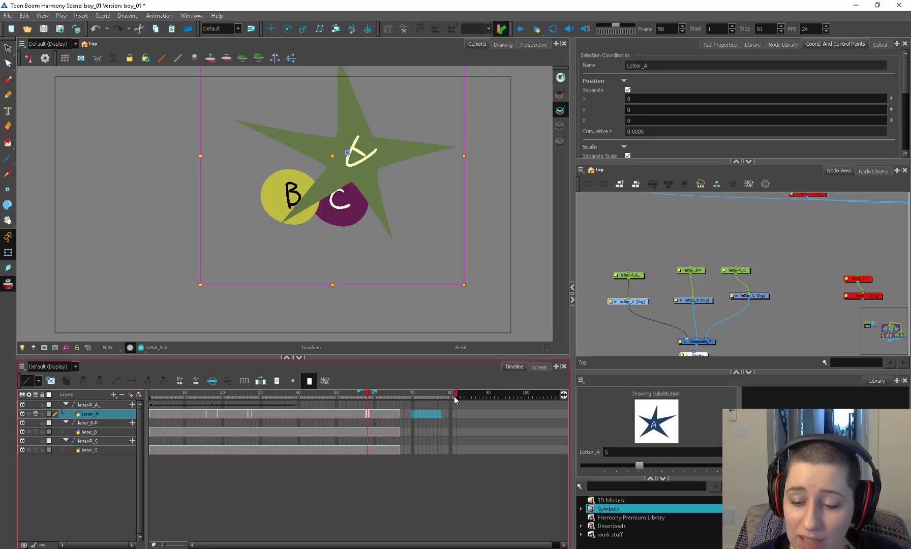
left_click_drag(457, 399, 402, 401)
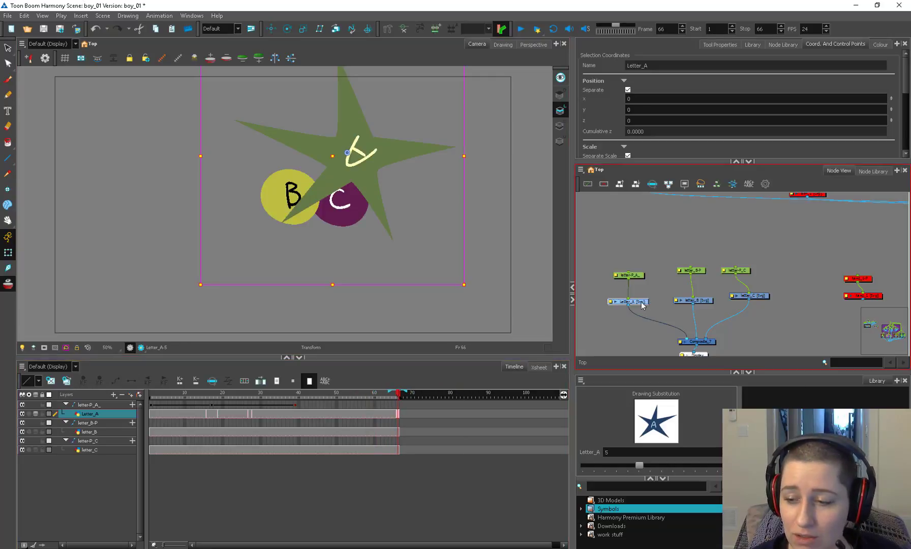
Step: Compare the pivots of the letter_B and Letter_A drawings with the Drawing Pivot tool
left_click(8, 189)
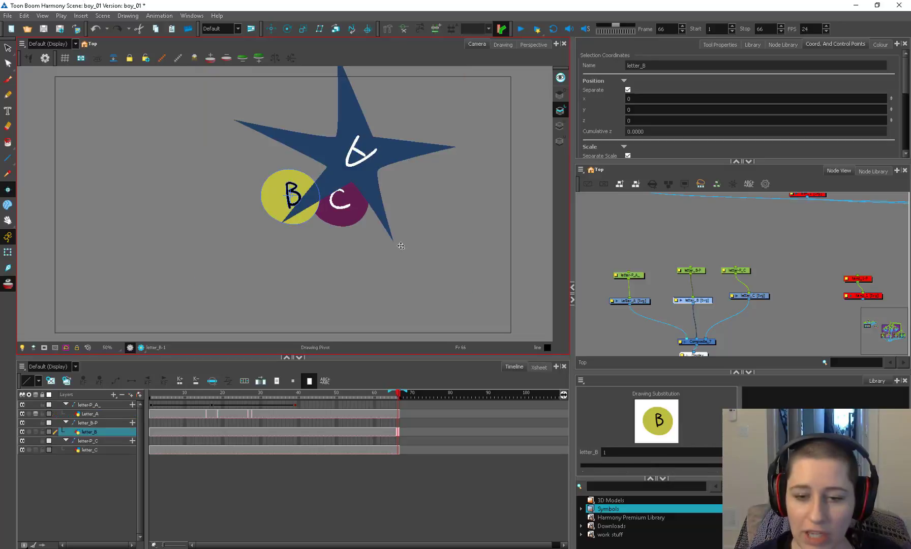
left_click_drag(637, 275, 643, 305)
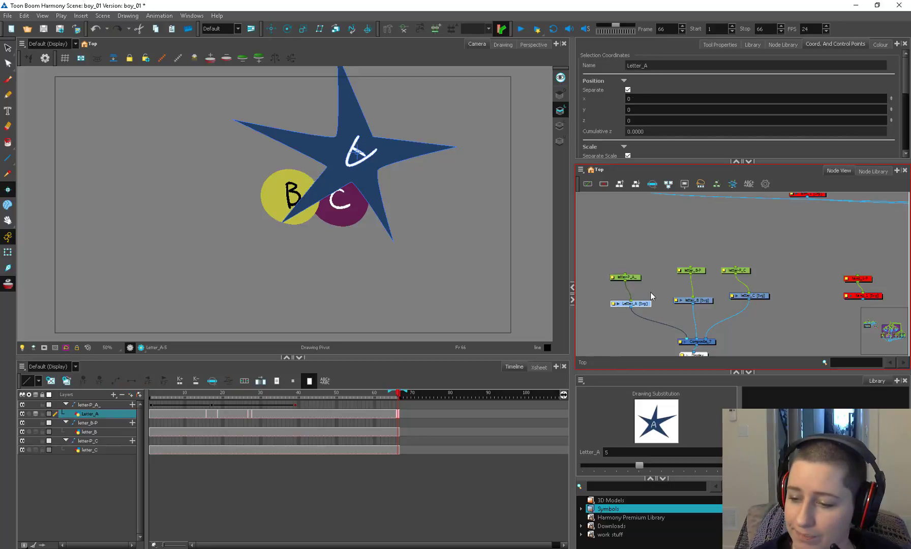
Step: Set Use Embedded Pivot to Drawing for the Letter_A, letter_B and letter_C layers in one batch
mouse_move(636, 279)
left_mouse_down()
mouse_move(661, 305)
mouse_move(793, 310)
left_mouse_up()
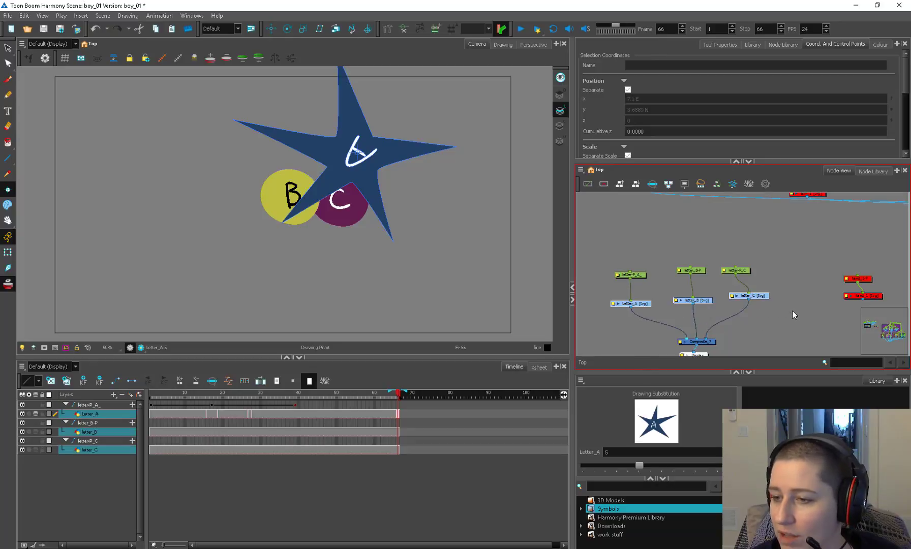
left_click(730, 185)
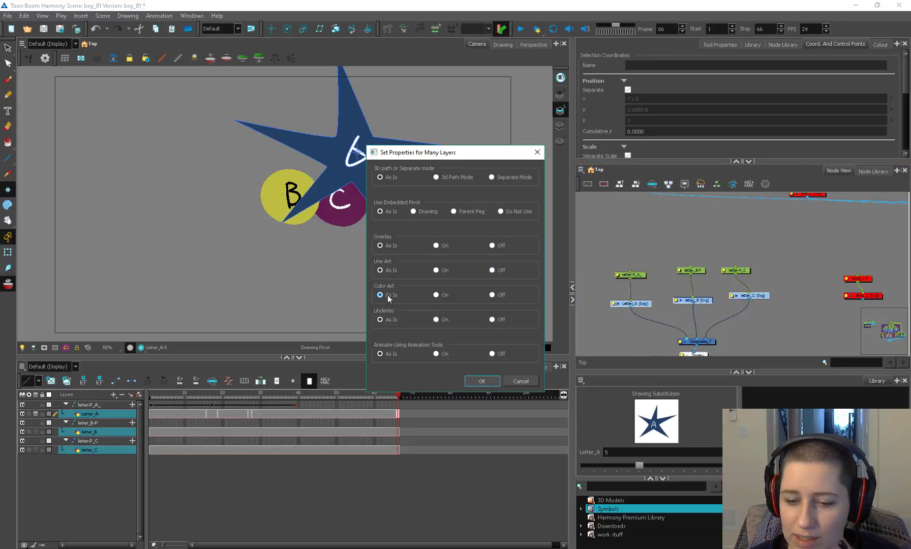
left_click(413, 212)
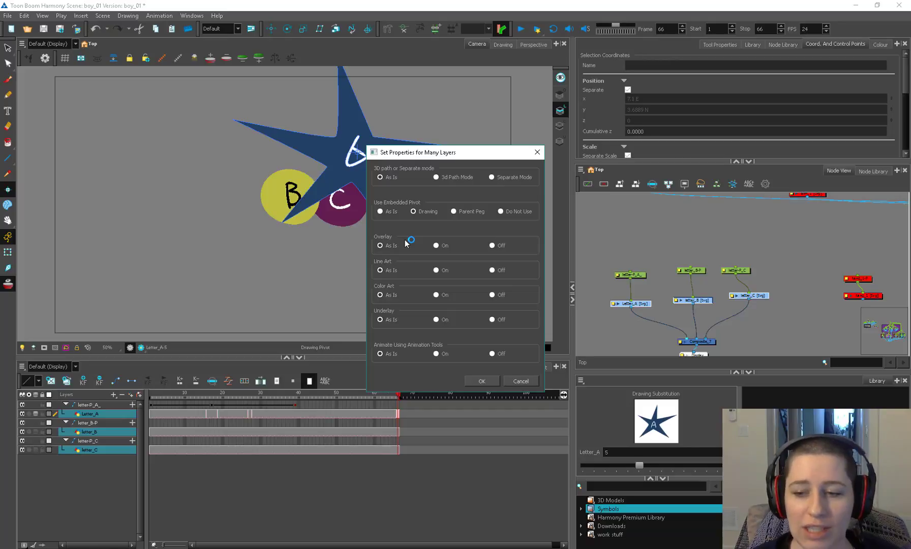
left_click(500, 211)
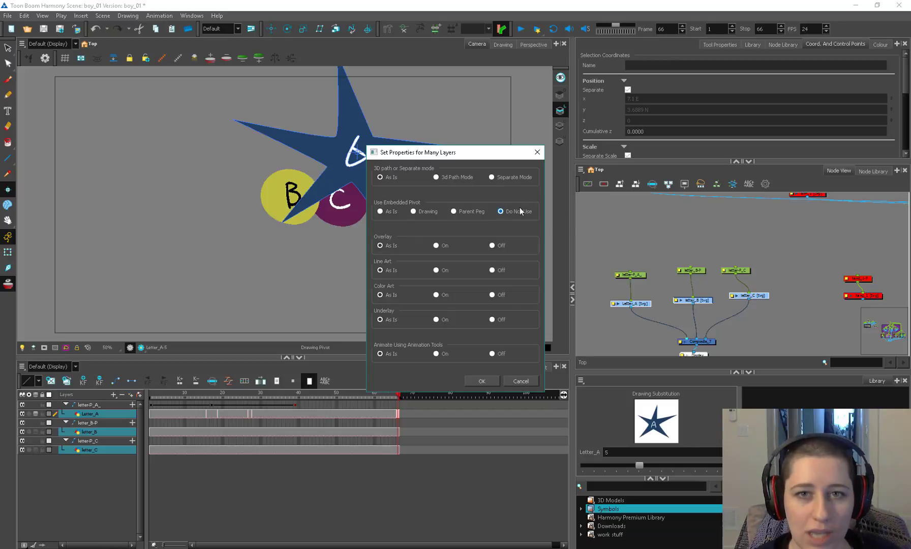
left_click(413, 211)
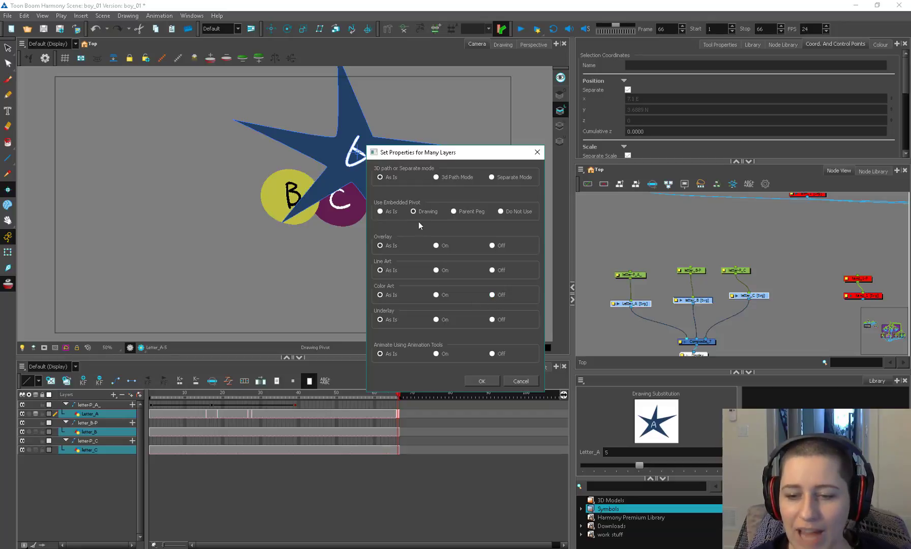
left_click(489, 385)
left_click(657, 282)
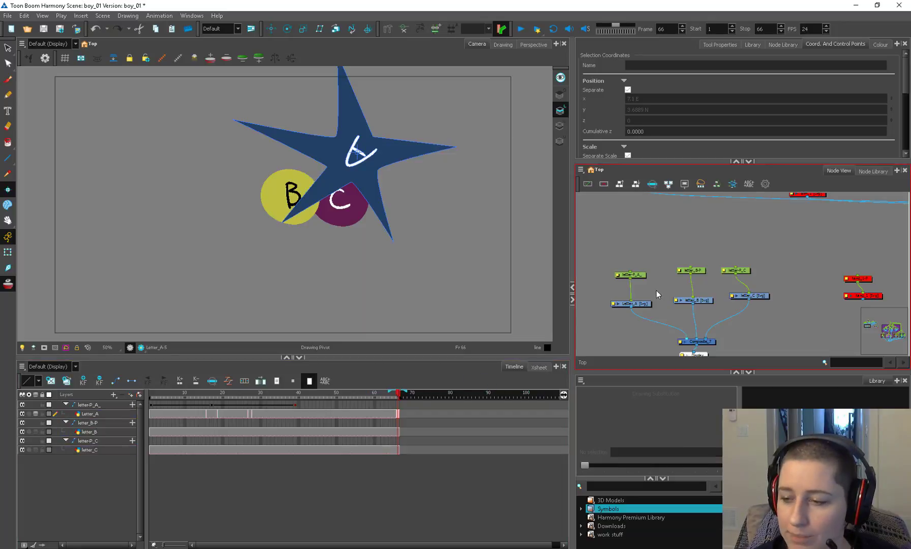
Step: Open the layer properties of the letter-P_A_ peg to inspect its pivot values
left_click_drag(637, 273, 633, 282)
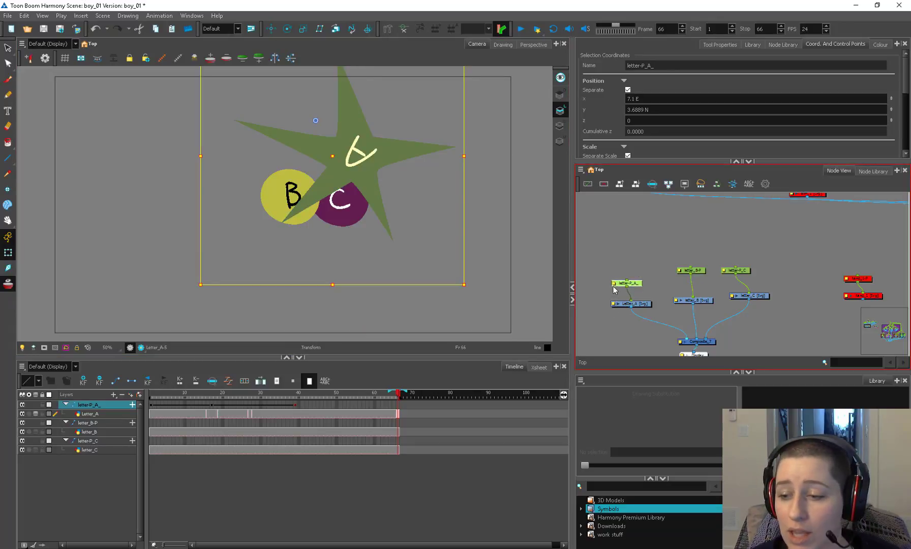
left_click_drag(638, 286, 643, 282)
double_click(642, 281)
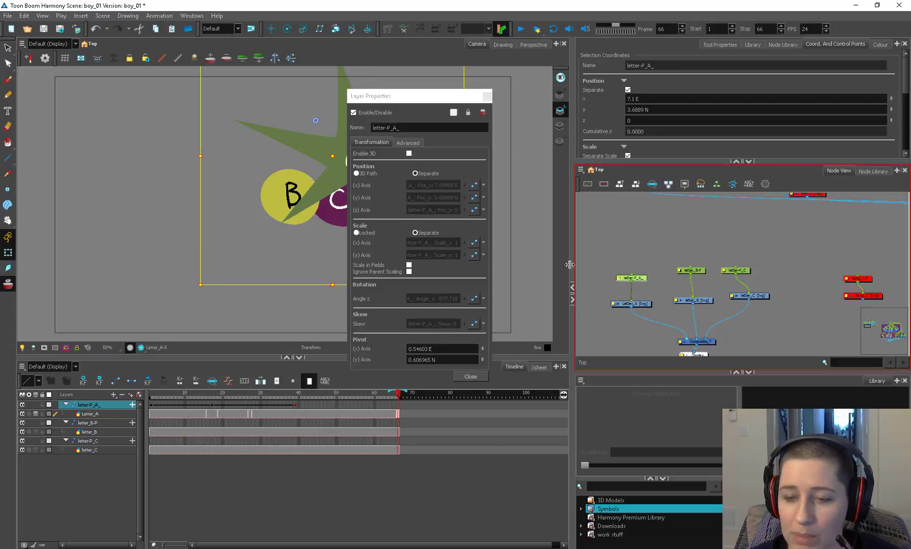
left_click_drag(437, 97, 511, 63)
left_click(664, 245)
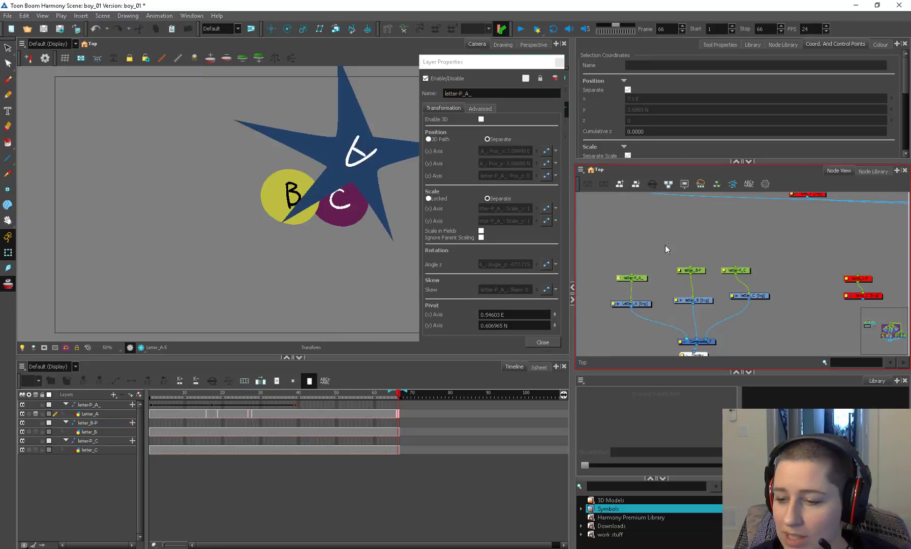
Step: Check the embedded pivot setting in the layer properties of the Letter_A drawing
left_click(610, 305)
double_click(646, 303)
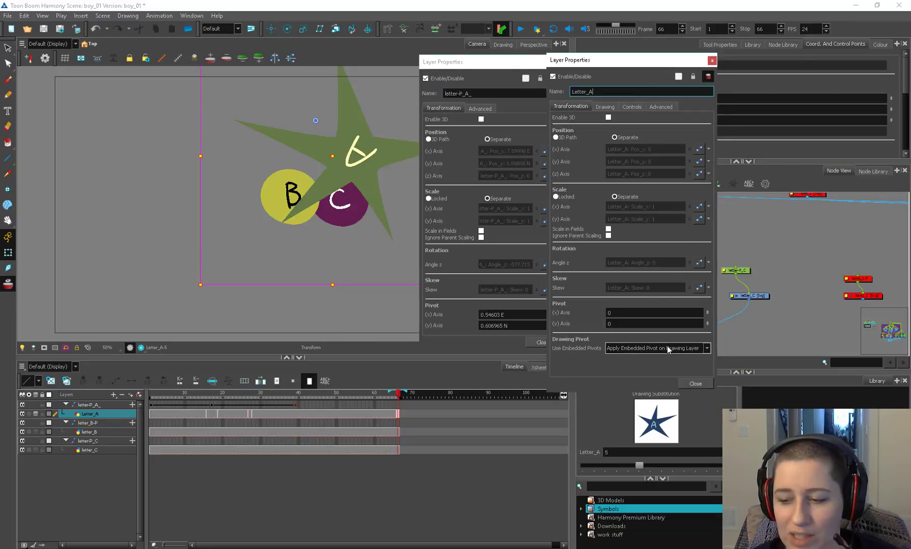
left_click(681, 384)
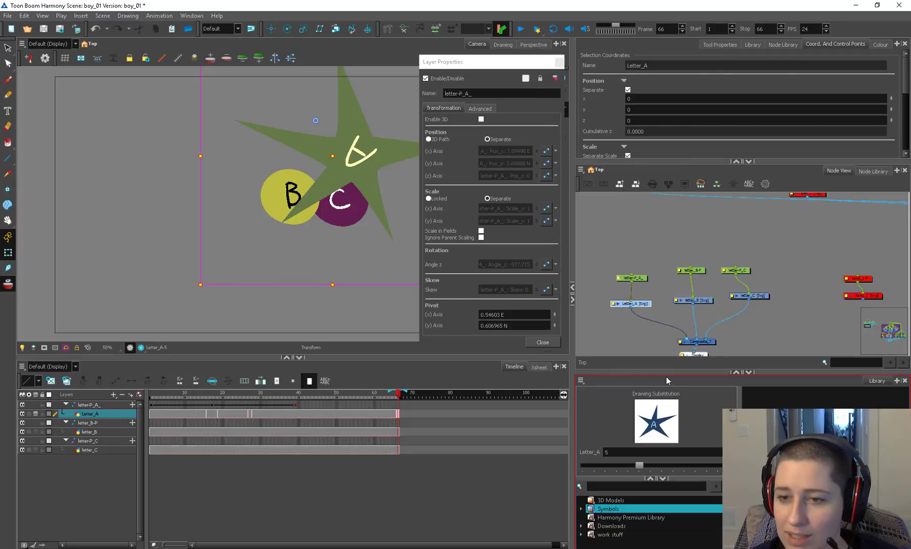
left_click_drag(487, 67, 496, 64)
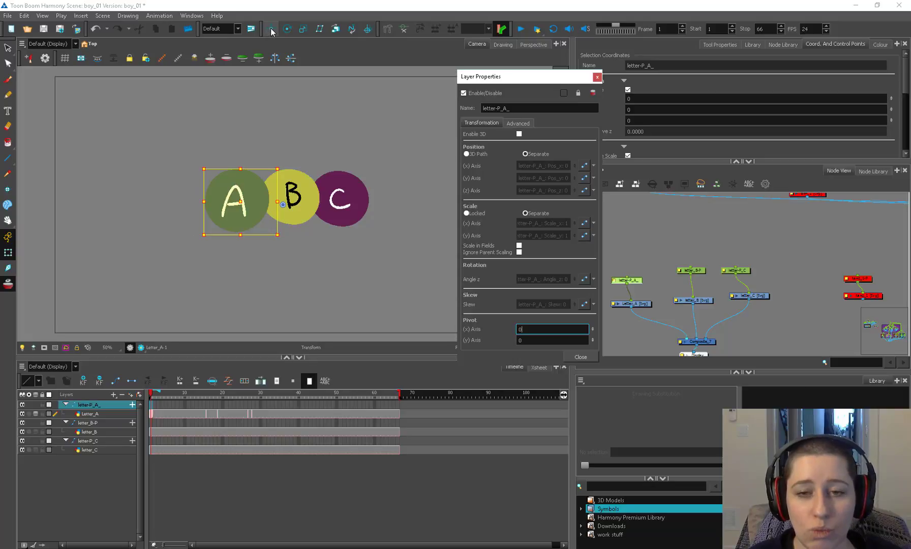
Step: With the Rotate tool, place the letter-P_A_ and letter-P_C pivots at their circles' centres and the letter_B-P pivot at circle B's lower edge
left_click(287, 29)
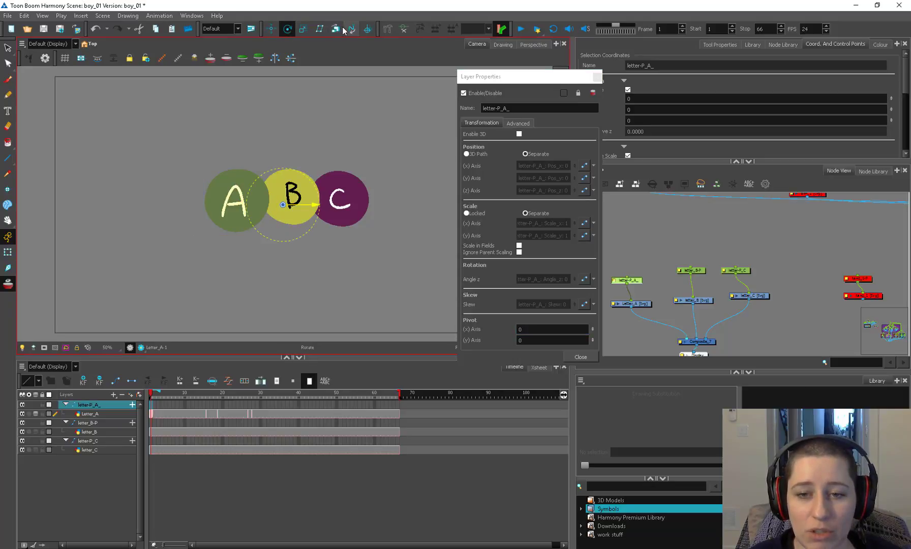
left_click_drag(282, 204, 237, 201)
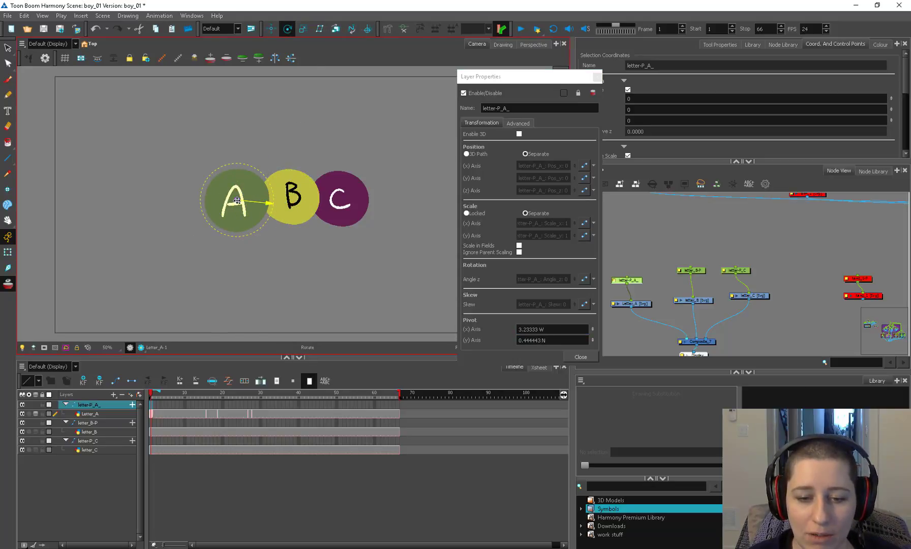
left_click(691, 271)
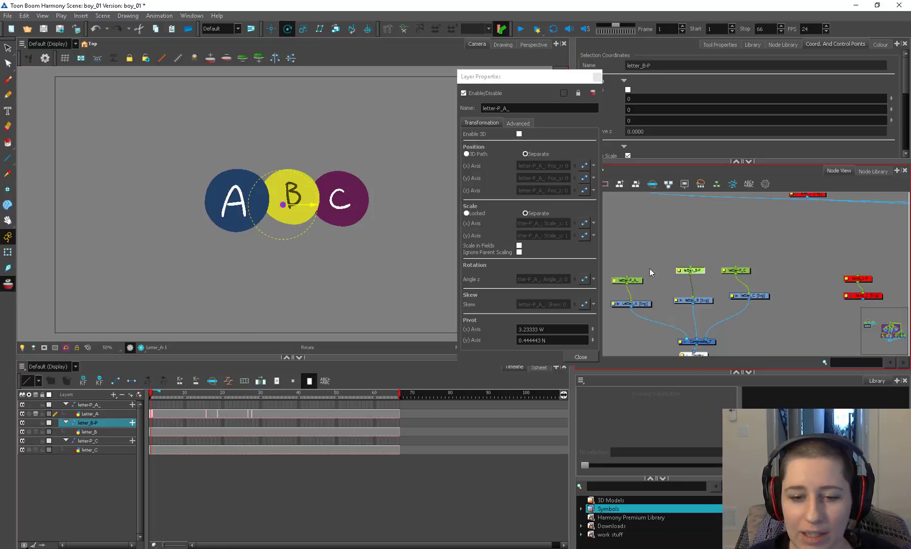
left_click_drag(283, 205, 299, 228)
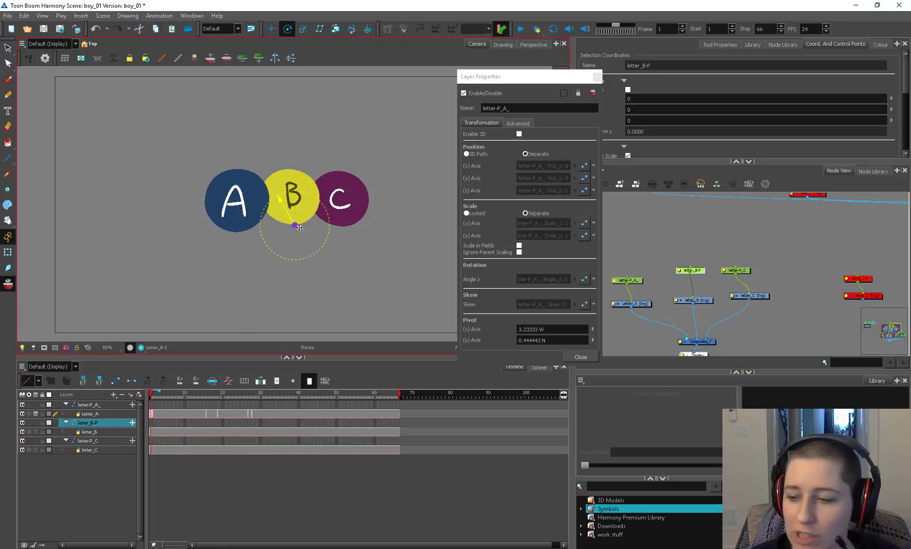
left_click(744, 270)
left_click_drag(285, 206, 333, 206)
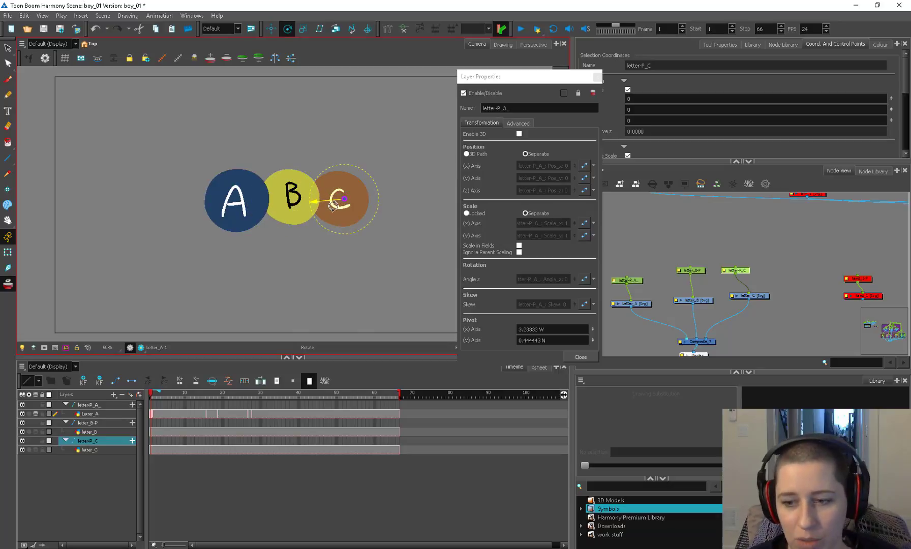
Step: Try the letter-P_C pivot at about 5 E, 1.73 N, check it in the peg's layer properties, and undo the move
left_click_drag(539, 75, 534, 55)
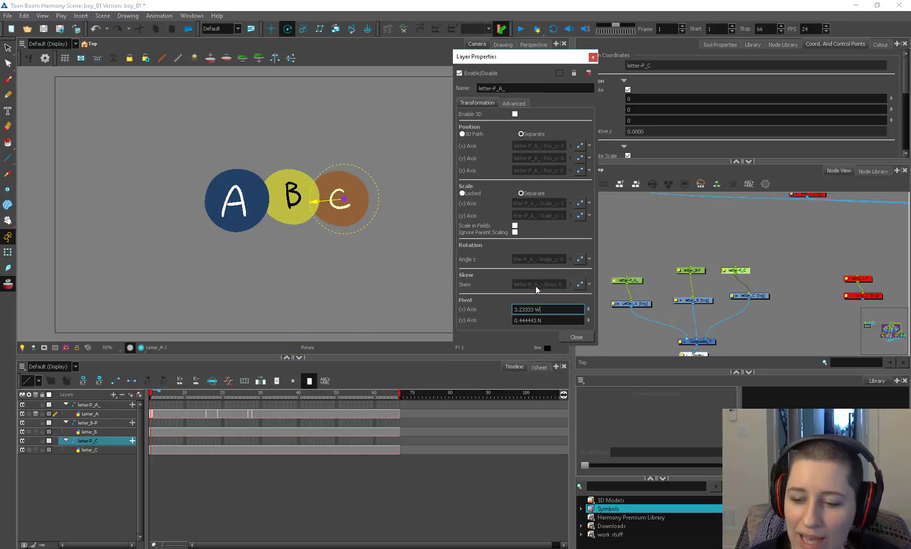
left_click(541, 320)
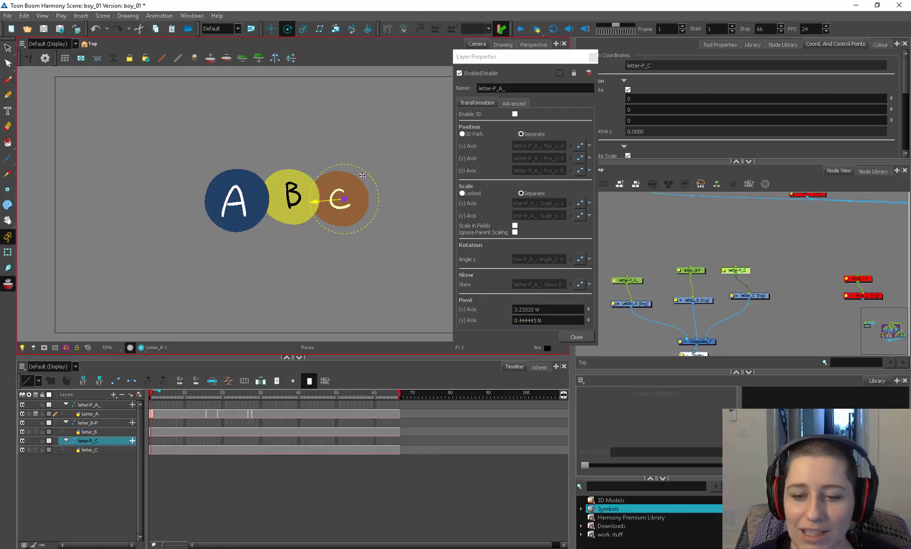
left_click_drag(345, 199, 354, 186)
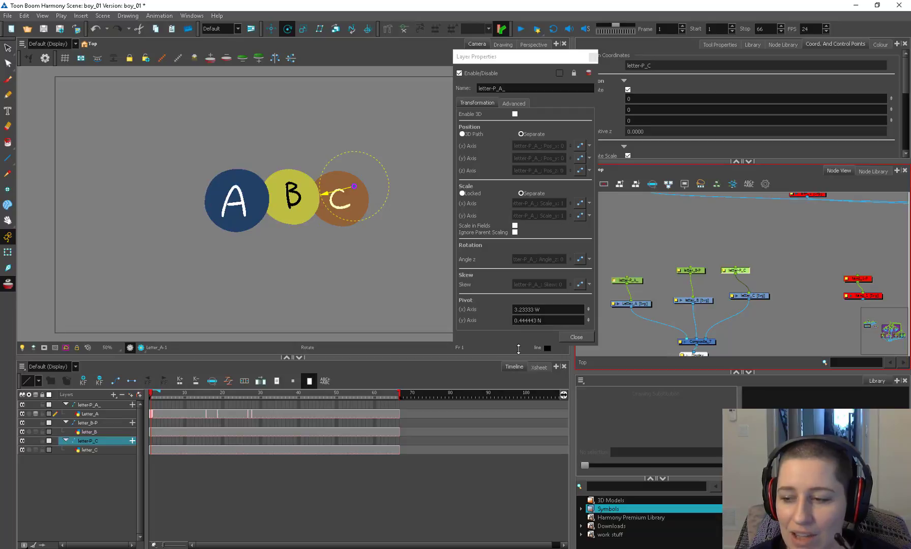
left_click(577, 337)
left_click(716, 262)
left_click(724, 270)
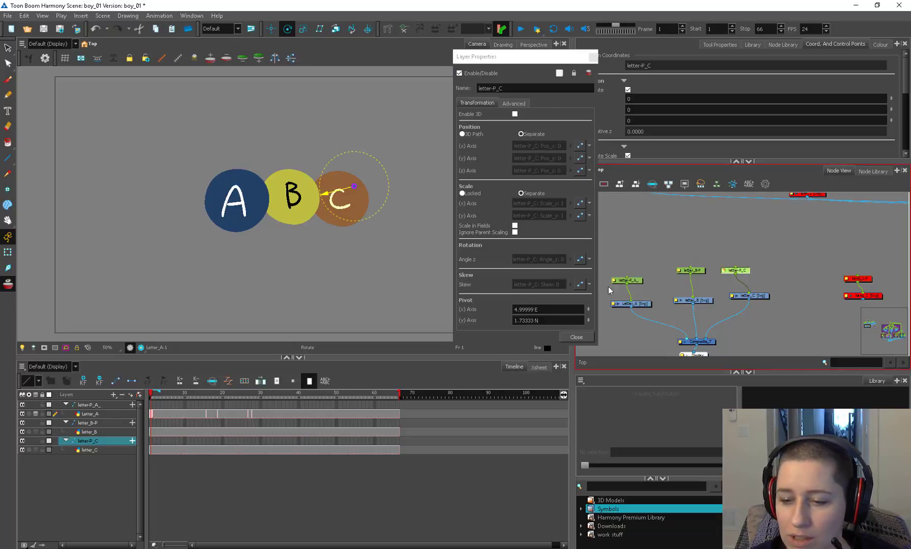
key("ctrl+z")
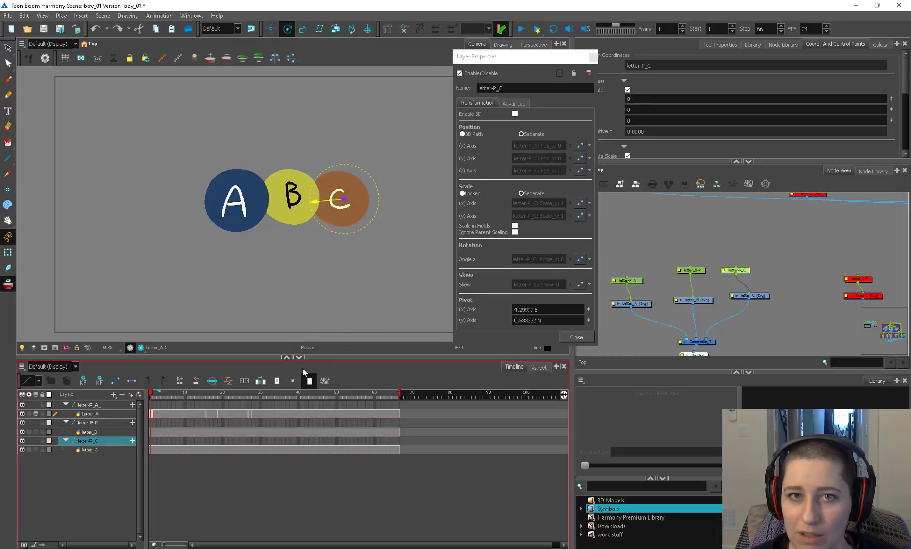
Step: Shift the letter-P_C pivot to about 5 E, 1.87 N and return it to circle C's centre, closing the layer properties
left_click_drag(345, 198, 354, 184)
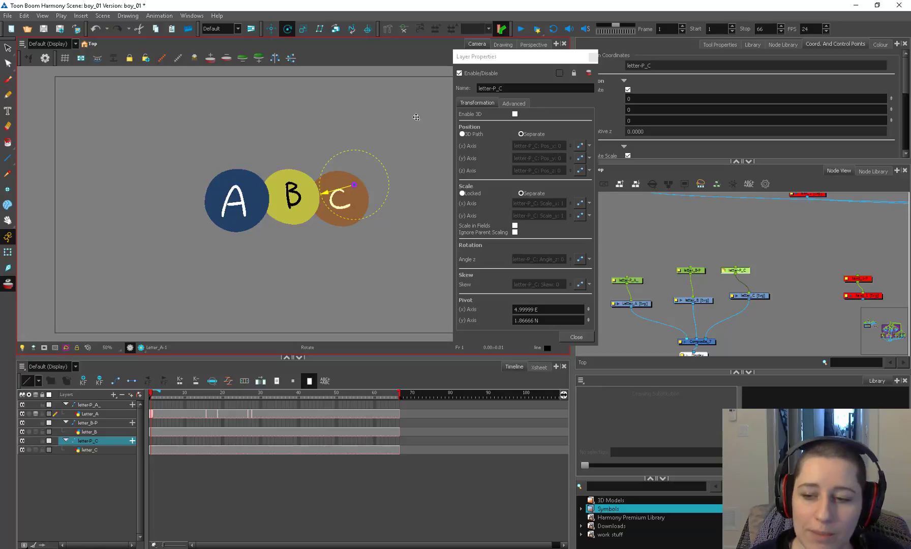
left_click_drag(354, 184, 340, 198)
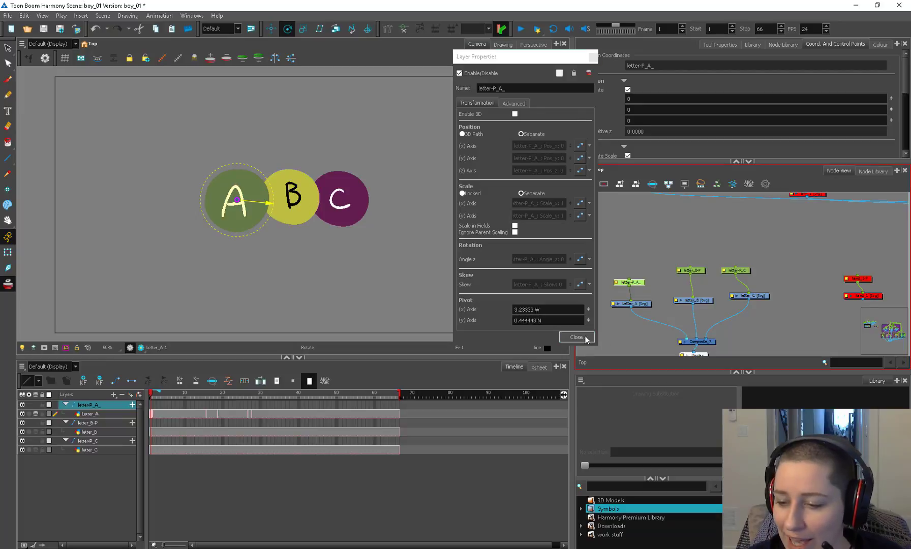
left_click(585, 339)
Step: Disconnect the letter-P_A_ peg from the Letter_A drawing and enable Animate Using Animation Tools in Letter_A's layer properties
left_click(629, 304)
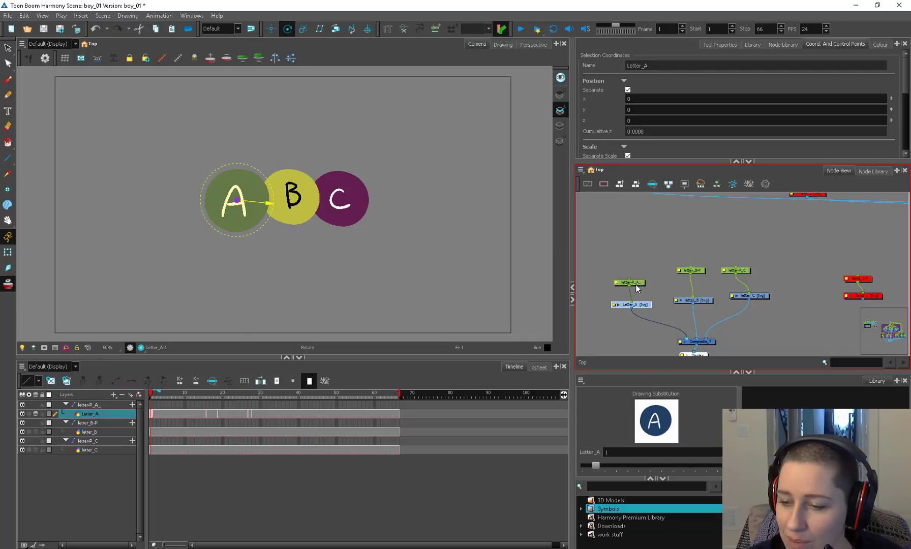
left_click_drag(636, 284, 646, 260)
double_click(632, 304)
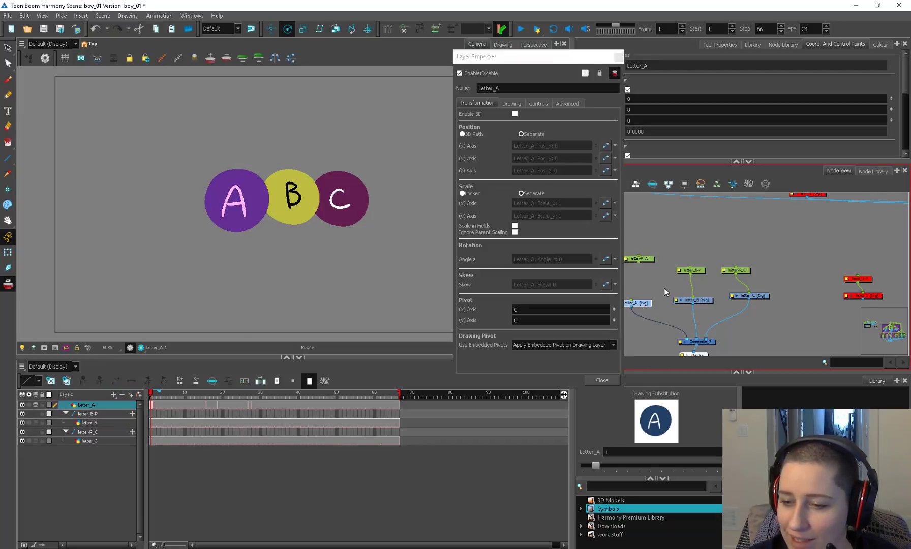
left_click(511, 103)
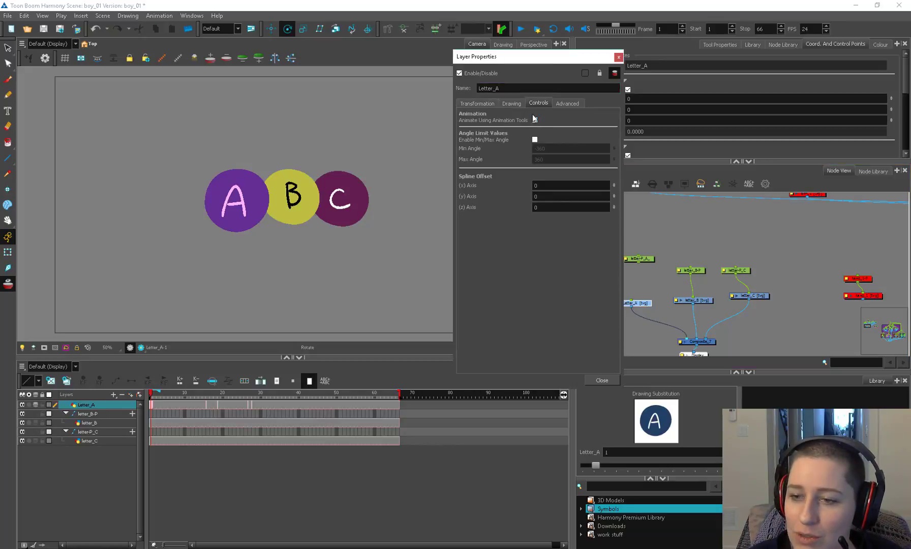
left_click(487, 102)
Step: Move the Letter_A layer's pivot to the lower edge of circle A, at about 0.03 E, 2.98 S
left_click(238, 230, "ctrl")
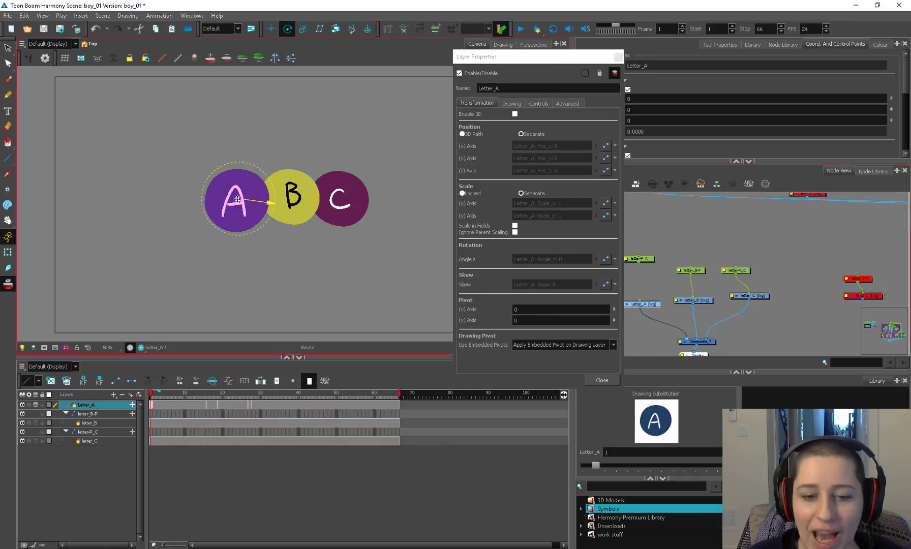
left_click_drag(238, 230, 238, 233)
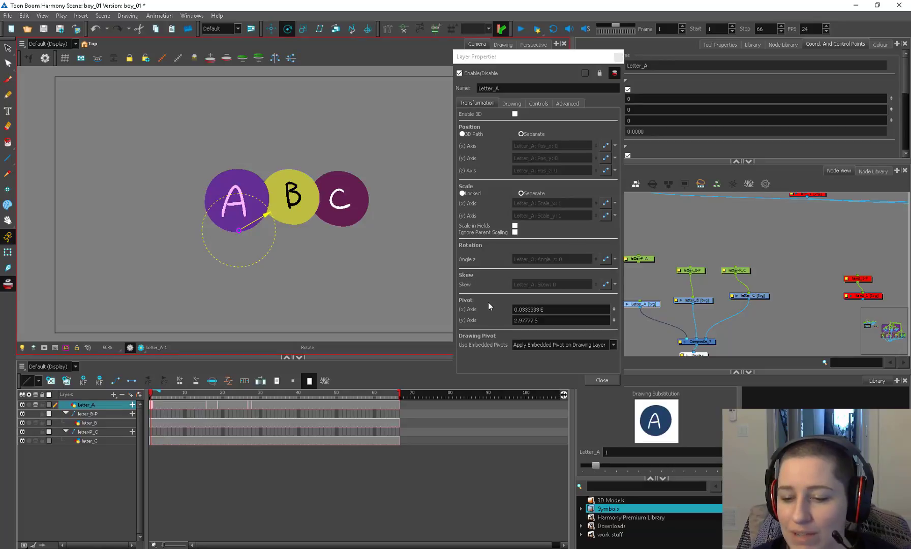
left_click(501, 328)
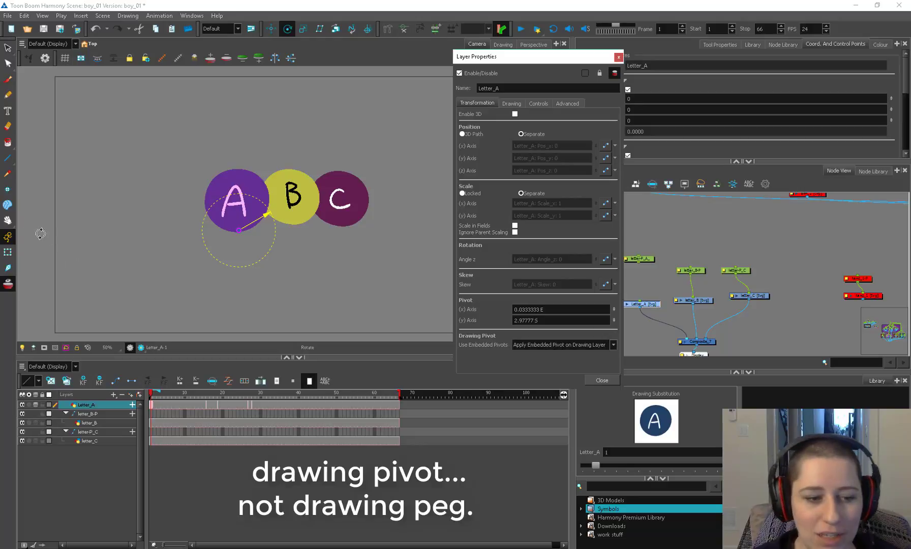
Step: Check Letter_A with the Drawing Pivot tool and rotate-tool its layer pivot to near the circle's centre, about 0.23 W, 0.4 S
left_click(8, 190)
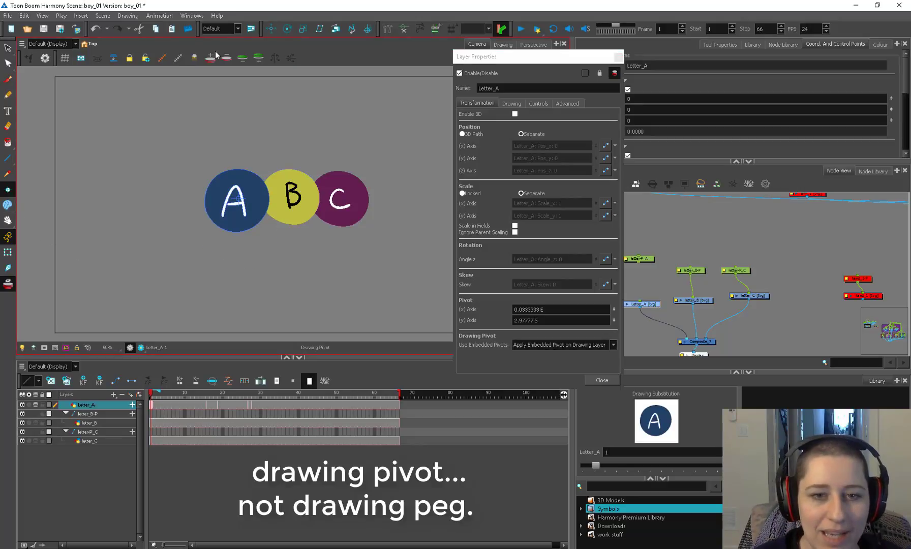
left_click(288, 29)
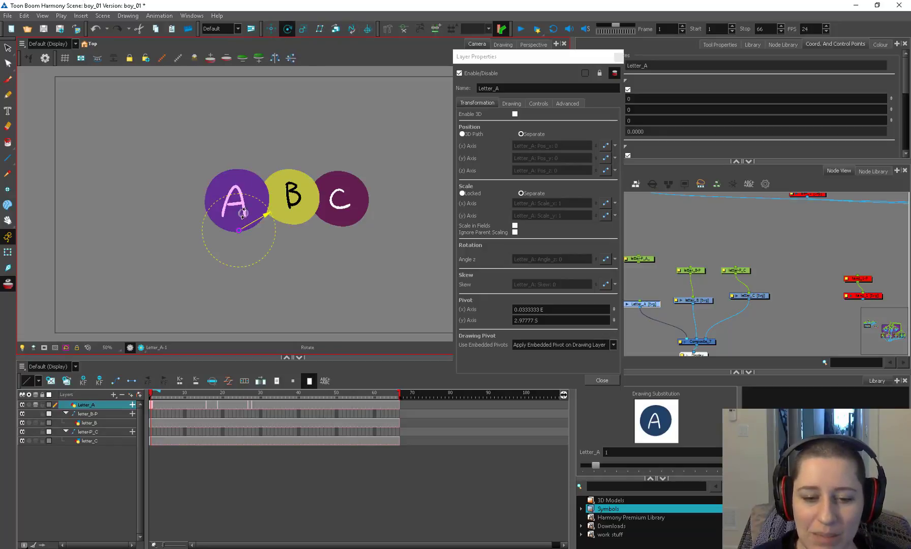
left_click_drag(239, 228, 233, 203)
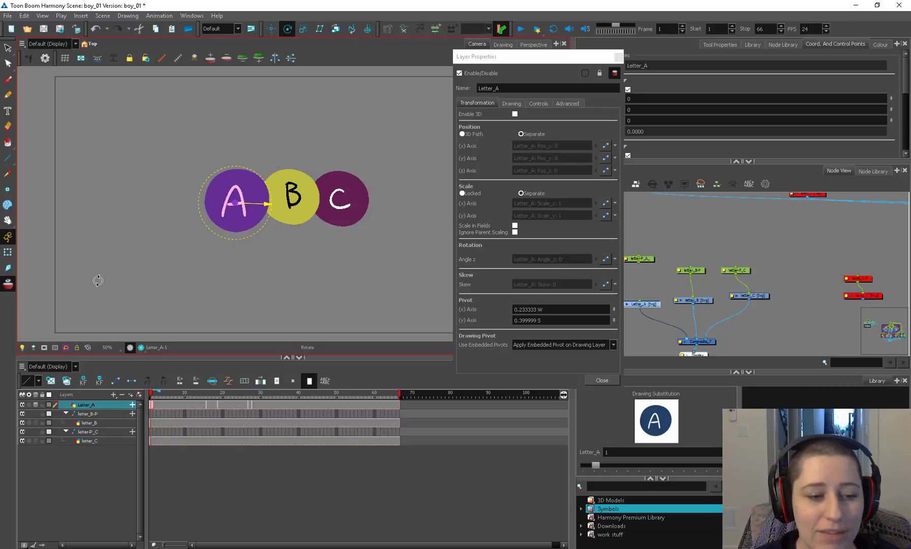
Step: Try skewing the Letter_A drawing layer with the Transform tool, and undo the transformation
left_click(7, 252)
mouse_move(261, 167)
left_mouse_down()
mouse_move(315, 174)
mouse_move(278, 162)
left_mouse_up()
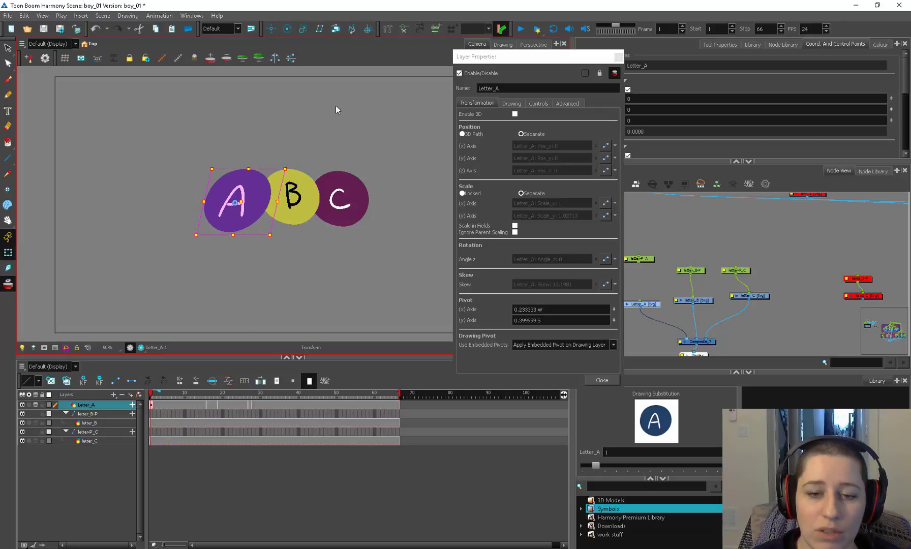
key("ctrl+z")
key("ctrl+z")
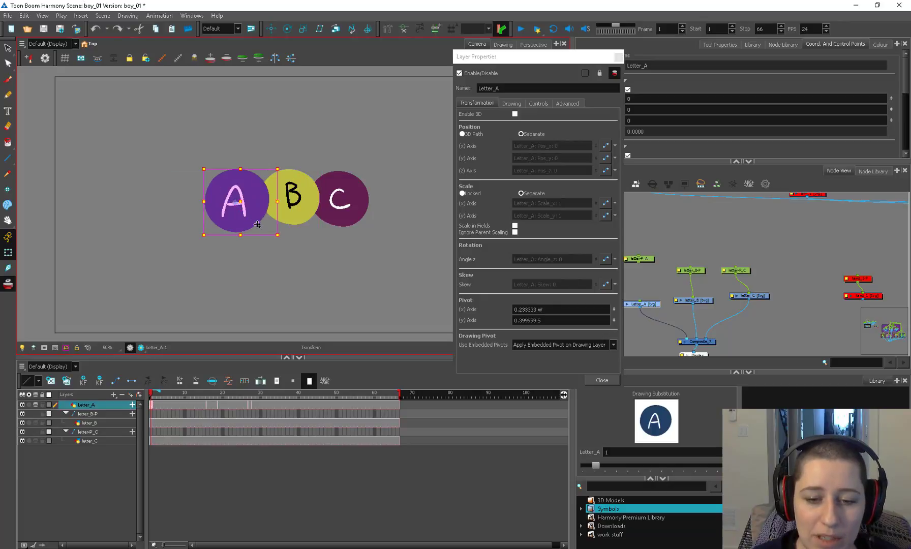
Step: Try rotating the Letter_A drawing layer about its layer pivot with the Transform tool, and check the pivot with the Rotate tool
scroll(257, 224, "up", 4)
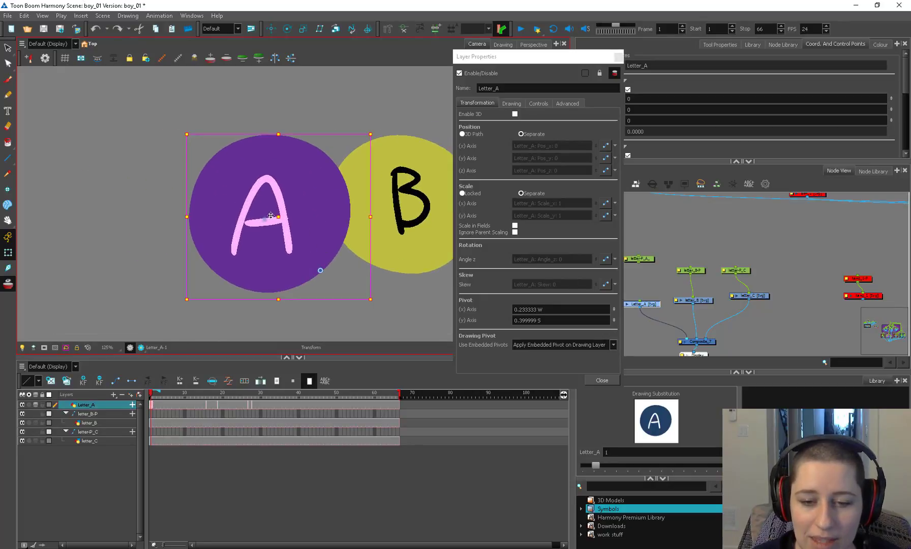
scroll(271, 216, "up", 1)
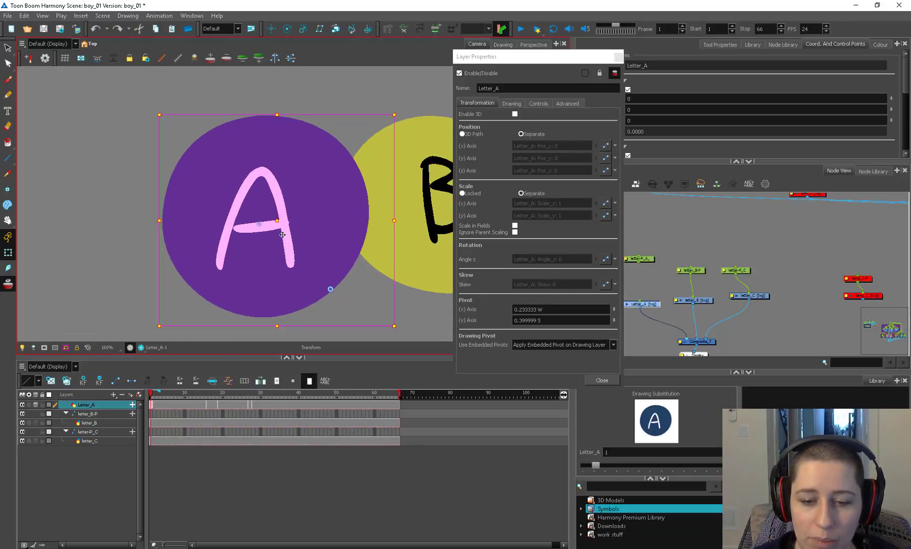
mouse_move(373, 326)
left_mouse_down()
mouse_move(385, 306)
mouse_move(365, 353)
mouse_move(377, 297)
mouse_move(368, 334)
mouse_move(384, 308)
left_mouse_up()
left_click(416, 316)
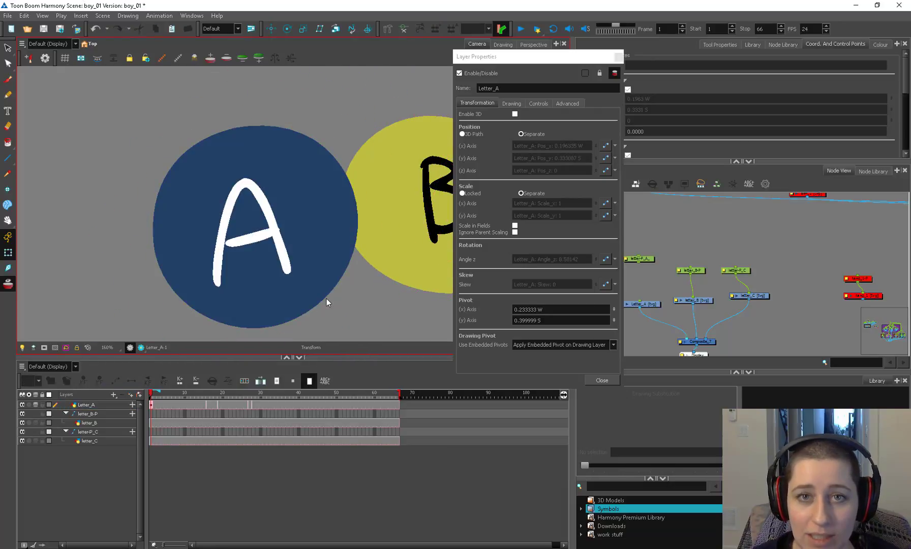
left_click(308, 275)
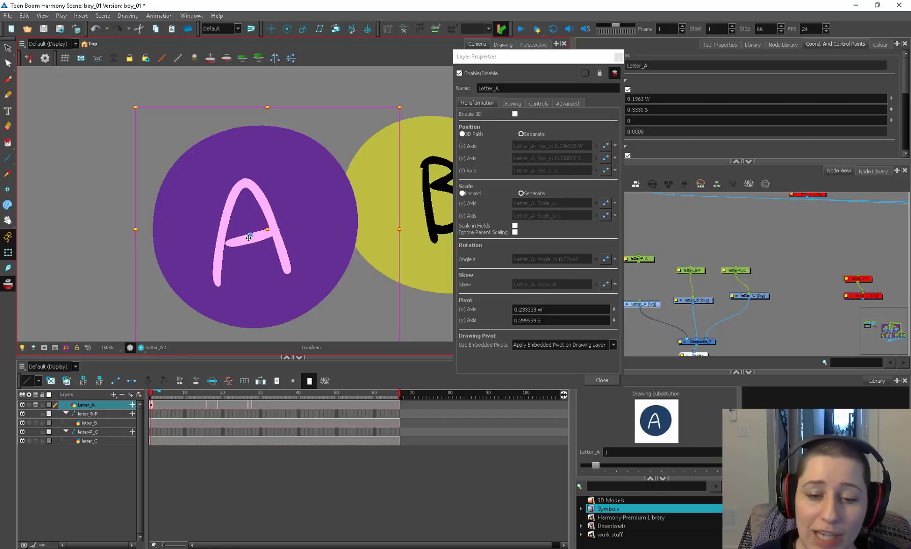
left_click(287, 29)
scroll(283, 229, "down", 2)
scroll(283, 229, "down", 1)
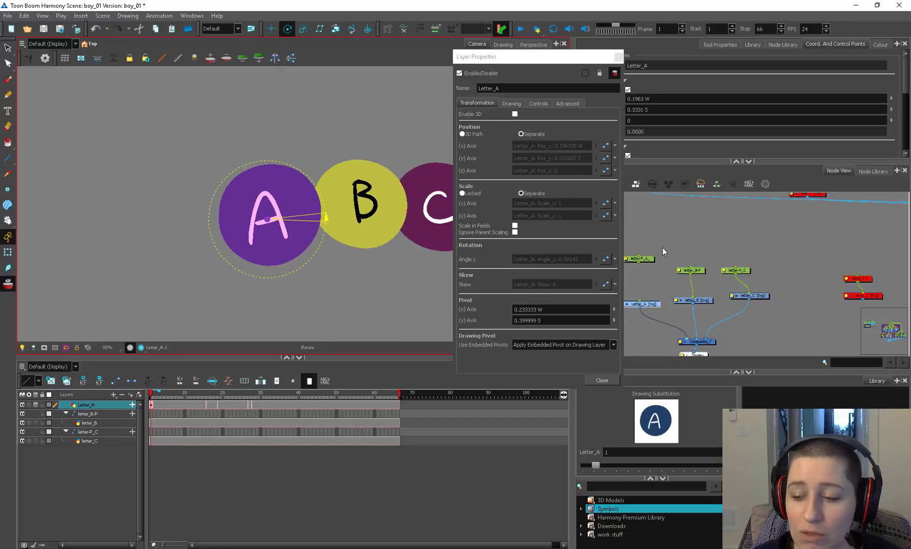
Step: Reconnect the letter-P_A_ peg to the Letter_A drawing and select the peg with the Transform tool
left_click(538, 104)
left_click(648, 273)
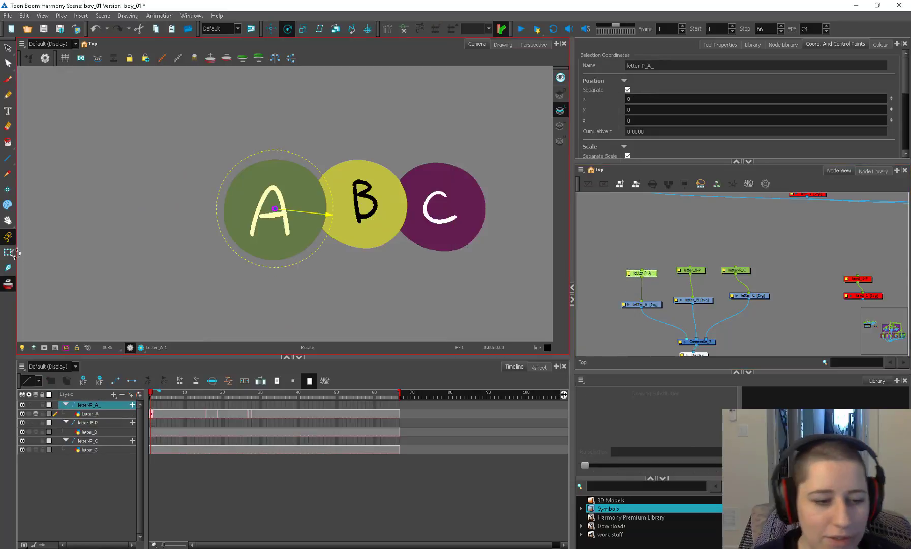
key("shift+t")
Step: Try transforming the letter-P_A_ peg around a temporary pivot placed at circle A's lower edge
left_click_drag(342, 152, 319, 240)
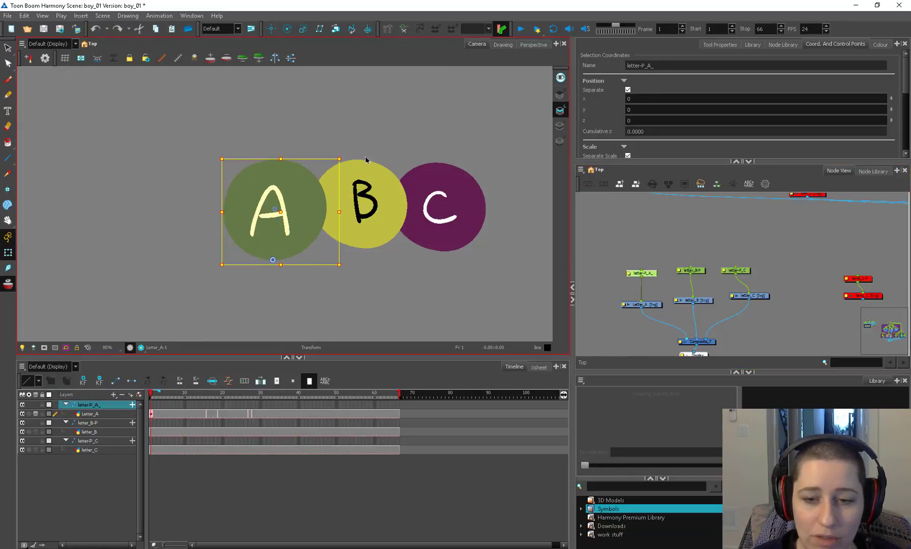
left_click_drag(339, 159, 381, 208)
left_click(338, 305)
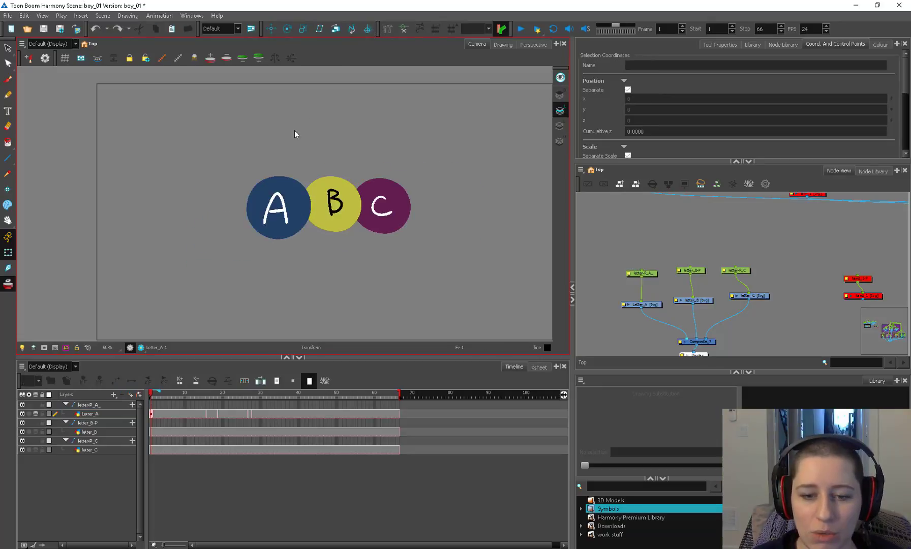
Step: Try scaling Letter_A around a temporary pivot placed just outside the circle, undo it, and reselect the drawing to reset the pivot
left_click(286, 218)
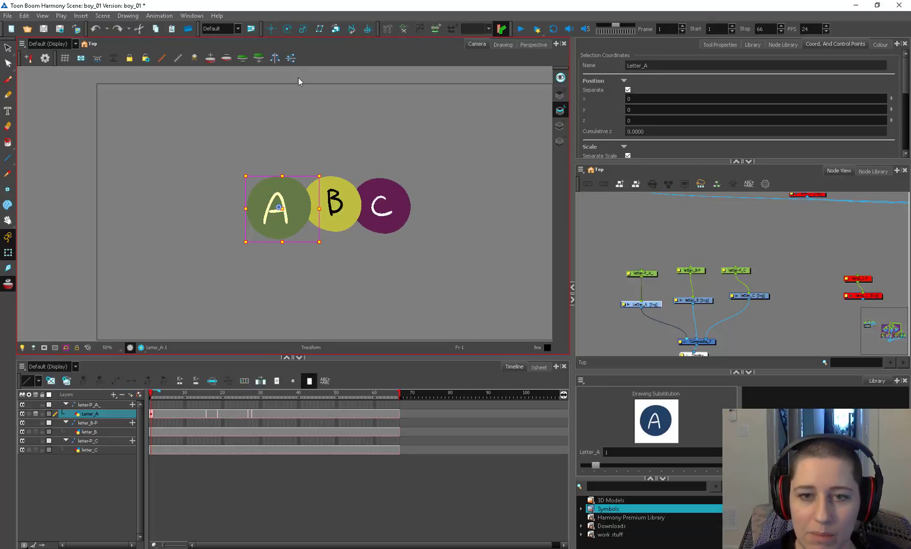
left_click_drag(278, 208, 236, 216)
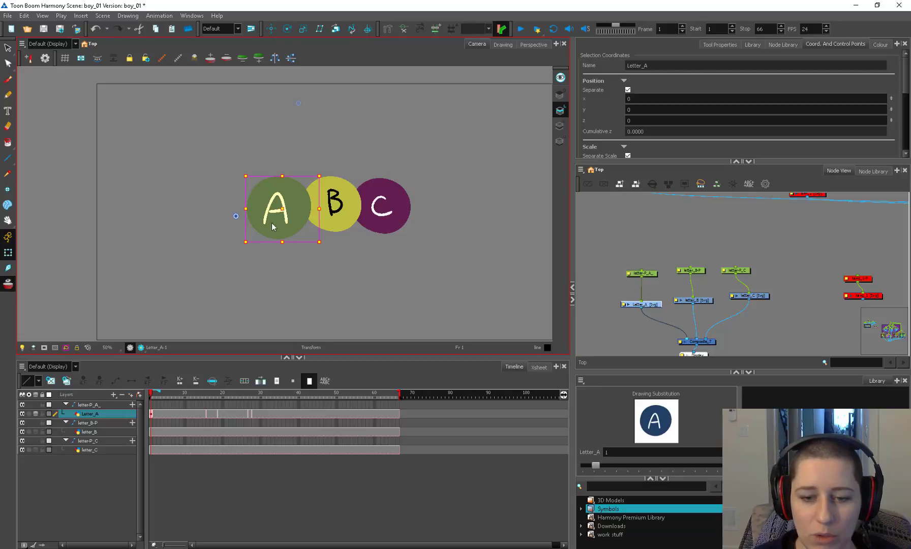
left_click_drag(319, 242, 325, 130)
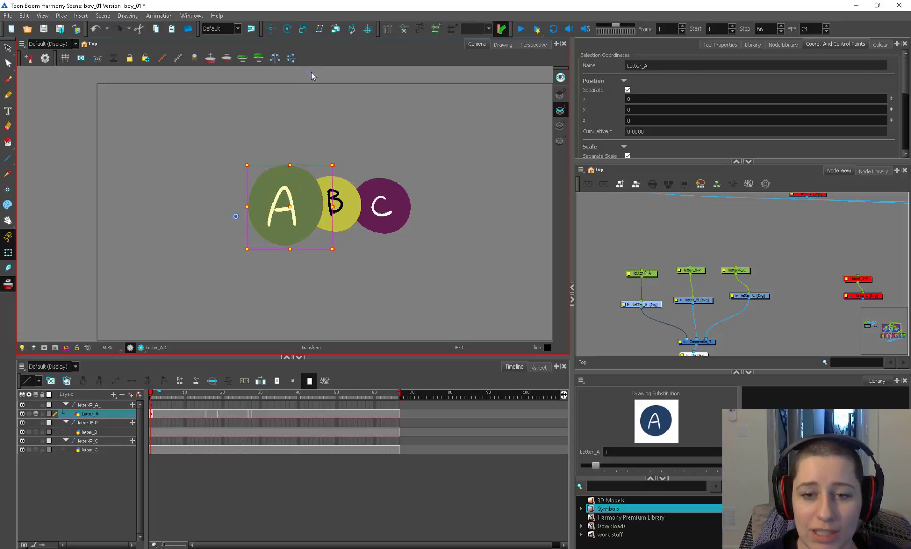
key("ctrl+z")
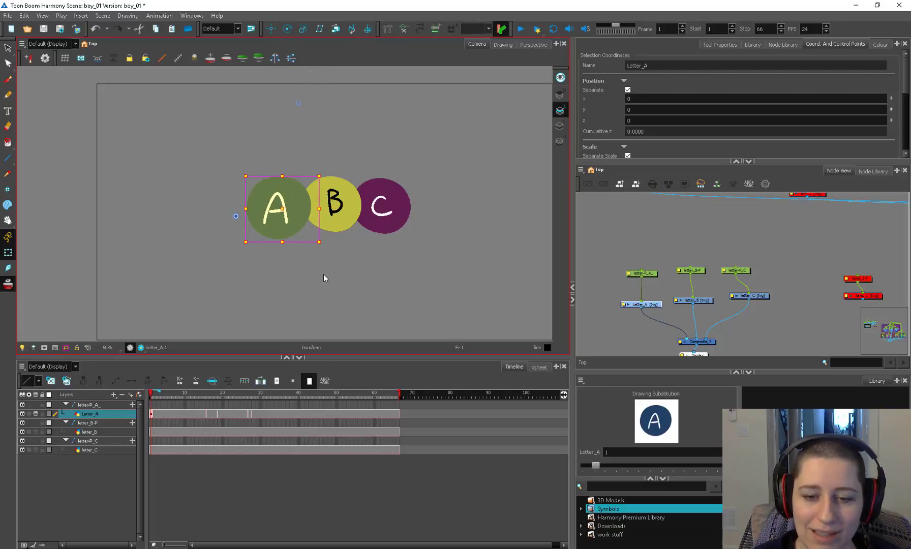
left_click(328, 271)
left_click(293, 237)
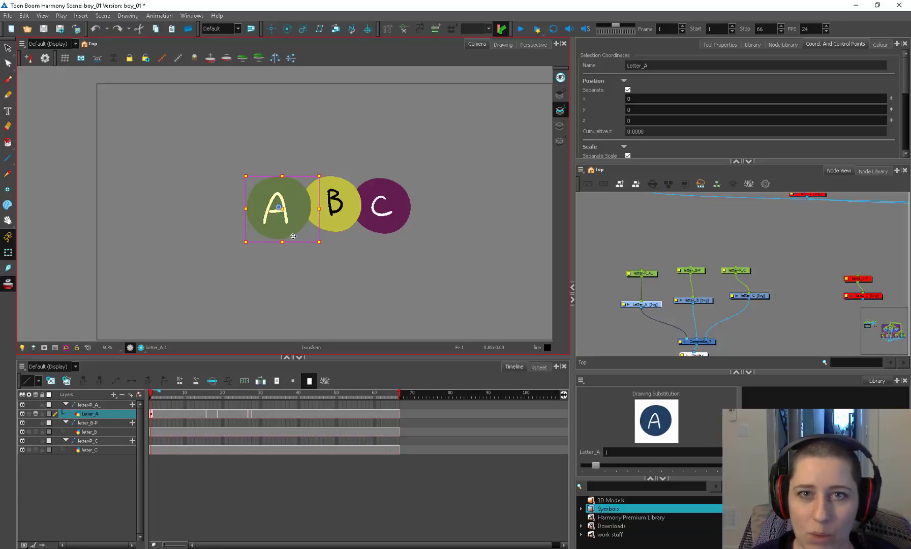
Step: Open the letter-P_A_ peg's layer properties and enable 3D
left_click_drag(638, 279, 635, 283)
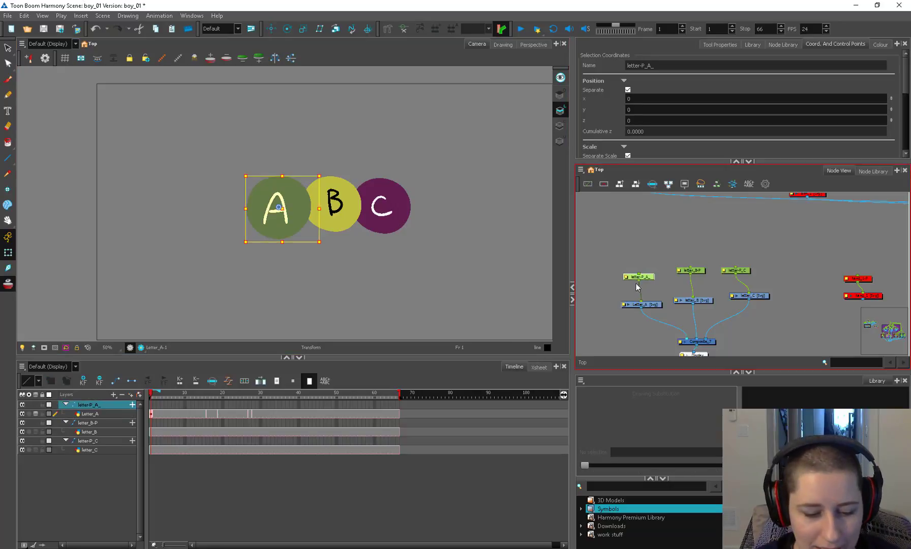
left_click(155, 420)
double_click(640, 277)
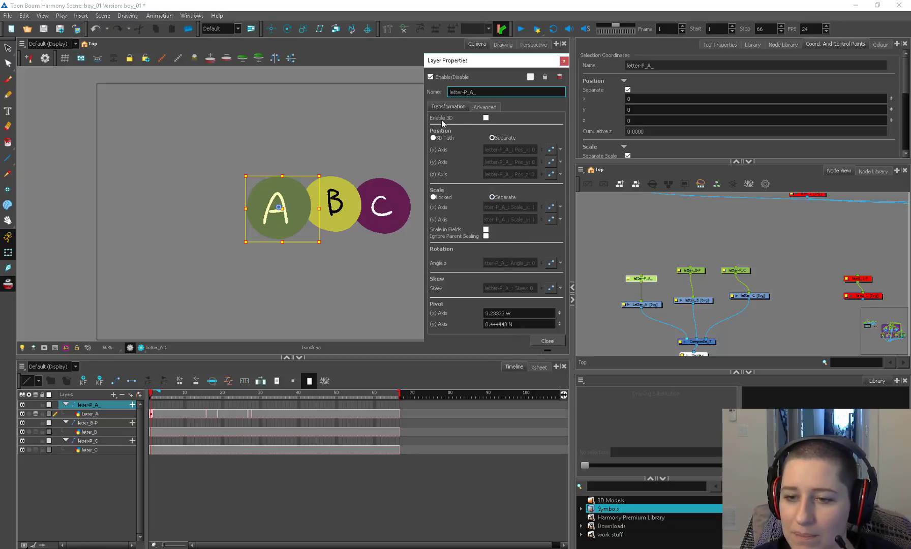
left_click(485, 118)
Step: Try tilting circle A in 3D about its x axis, compare the render preview with the OpenGL view, and undo the rotation
left_click(280, 204)
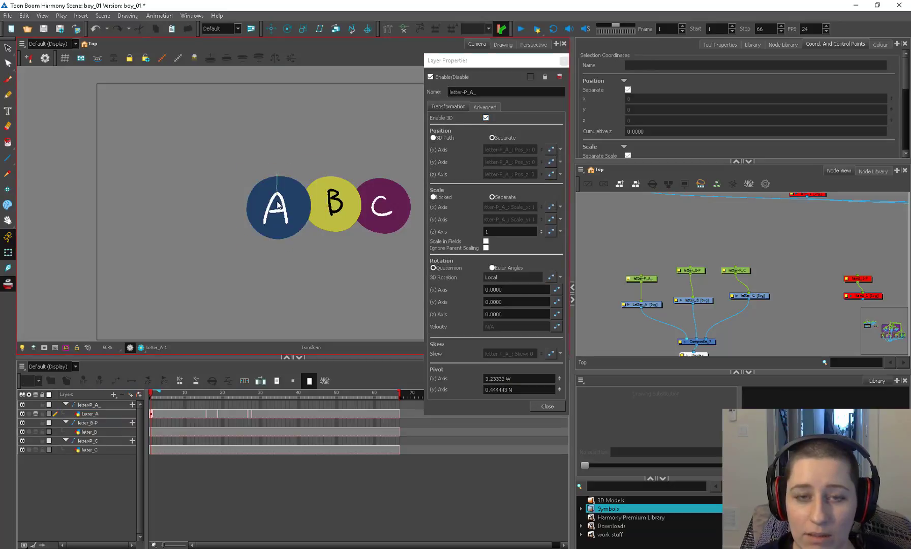
left_click_drag(279, 173, 279, 209)
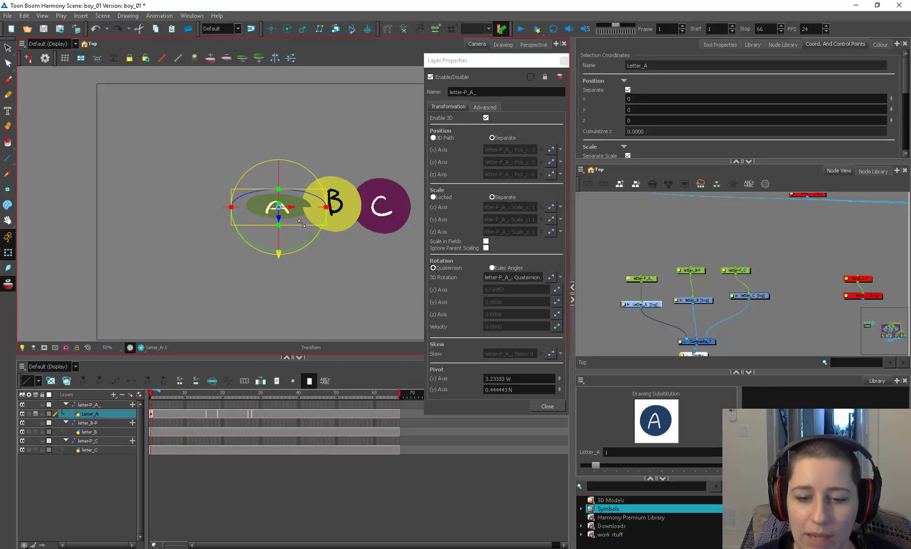
key("Escape")
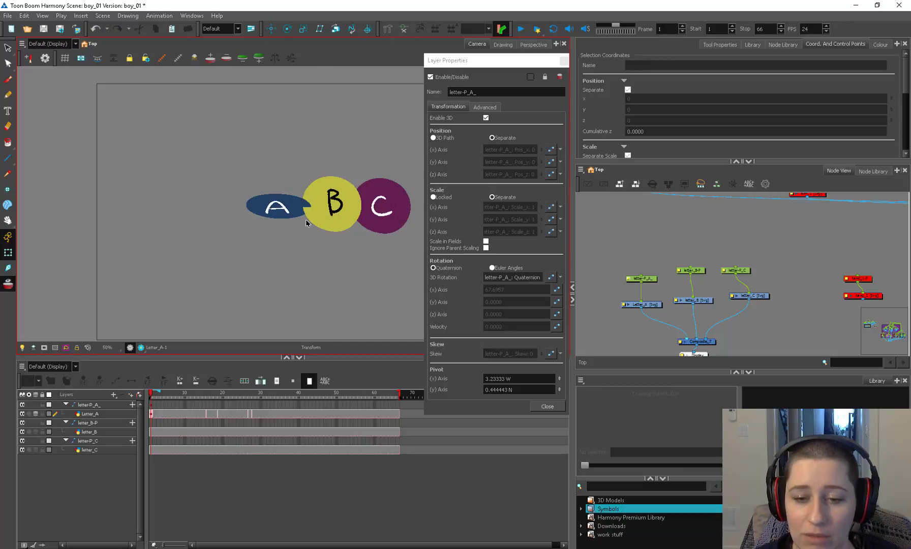
left_click(141, 347)
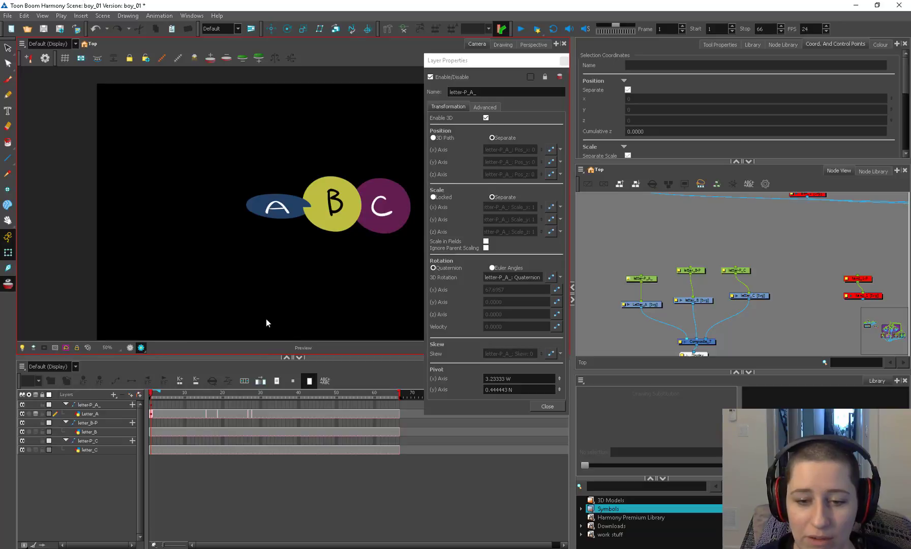
left_click(130, 347)
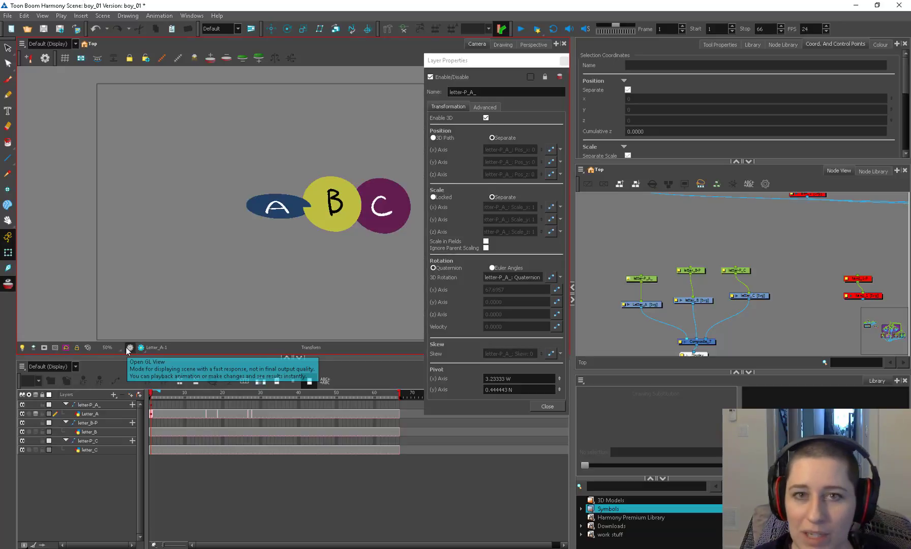
key("ctrl+z")
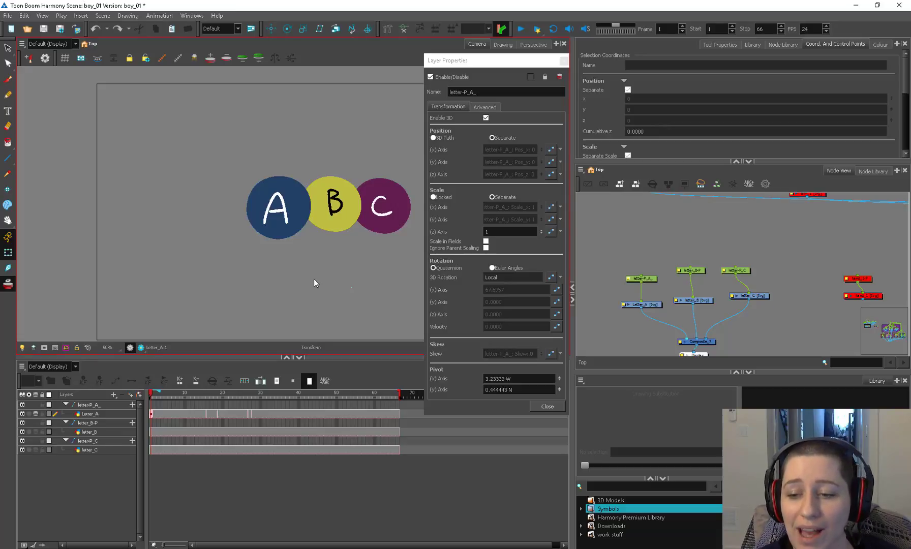
Step: Disable 3D on the letter-P_A_ peg and compare its layer properties with those of the Letter_A drawing
left_click(486, 119)
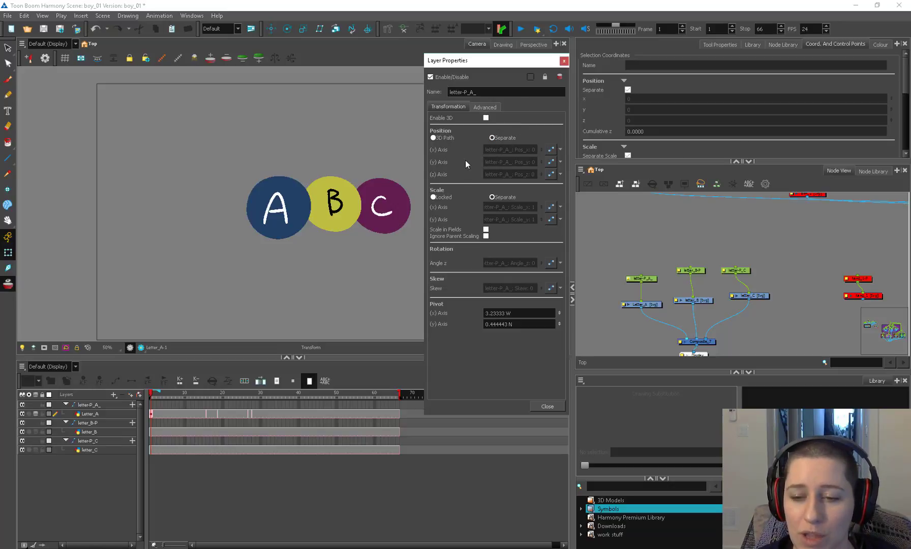
right_click(466, 162)
left_click(476, 116)
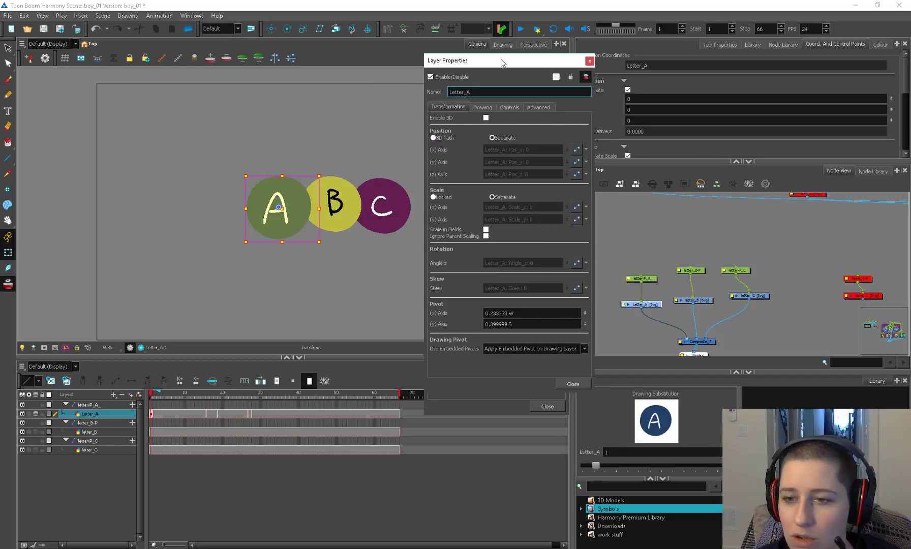
left_click_drag(502, 61, 678, 54)
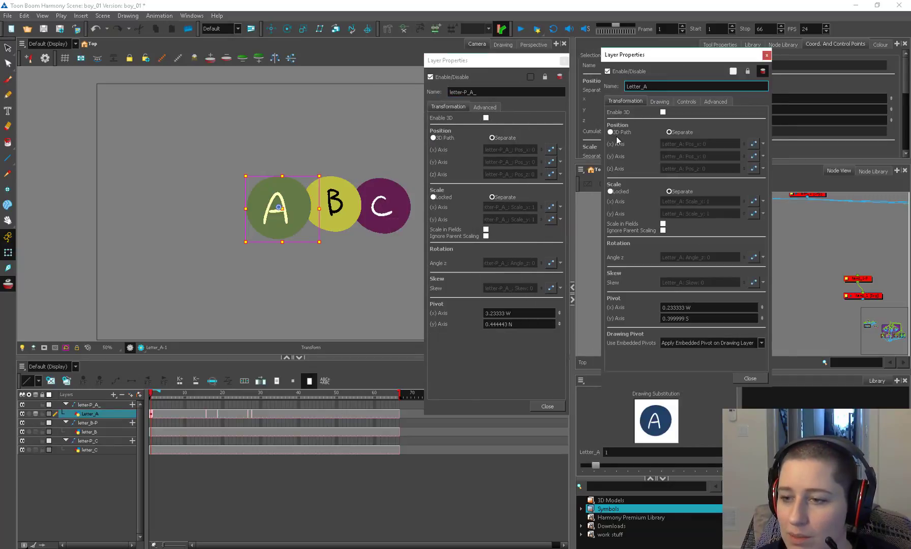
left_click(749, 378)
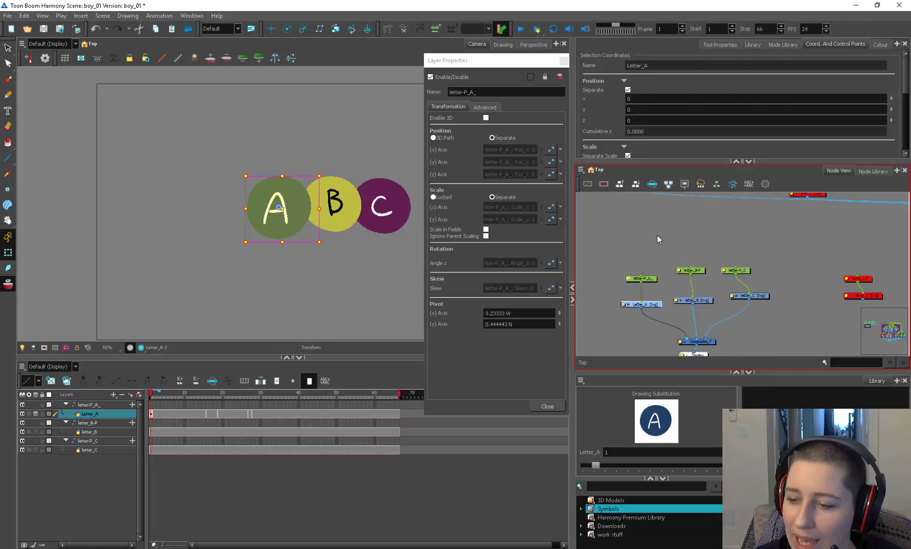
Step: Examine the first-frame cells of the letter-P_A_ peg and the Letter_A drawing in the timeline
left_click(638, 285)
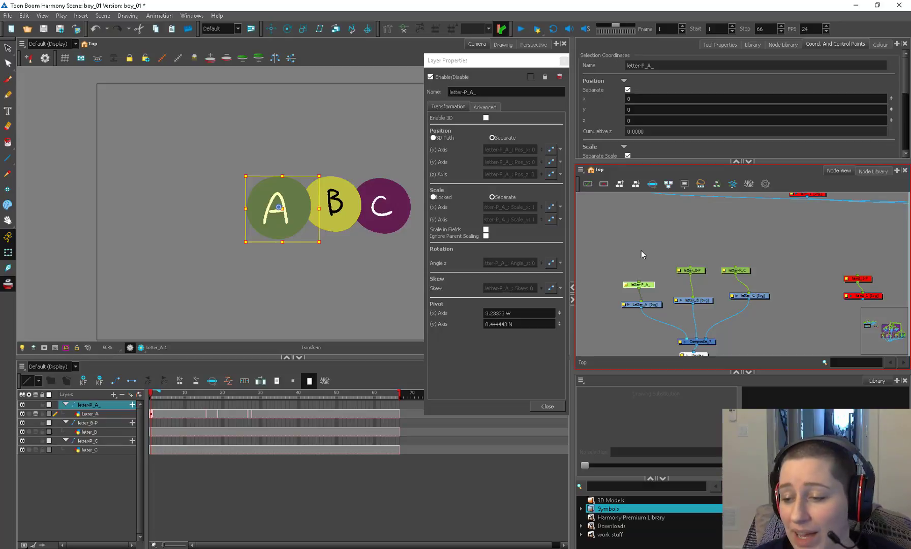
left_click(152, 407)
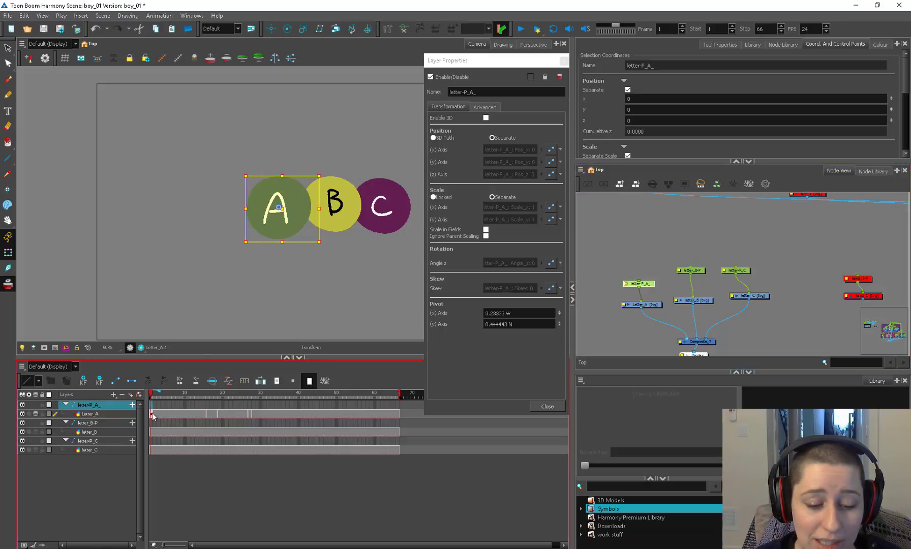
left_click(153, 413)
left_click(152, 407)
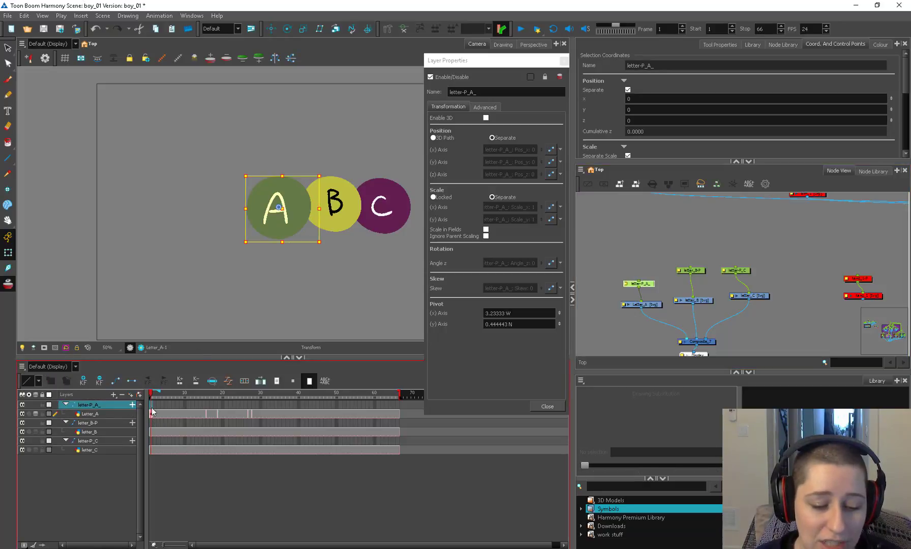
left_click_drag(629, 286, 632, 285)
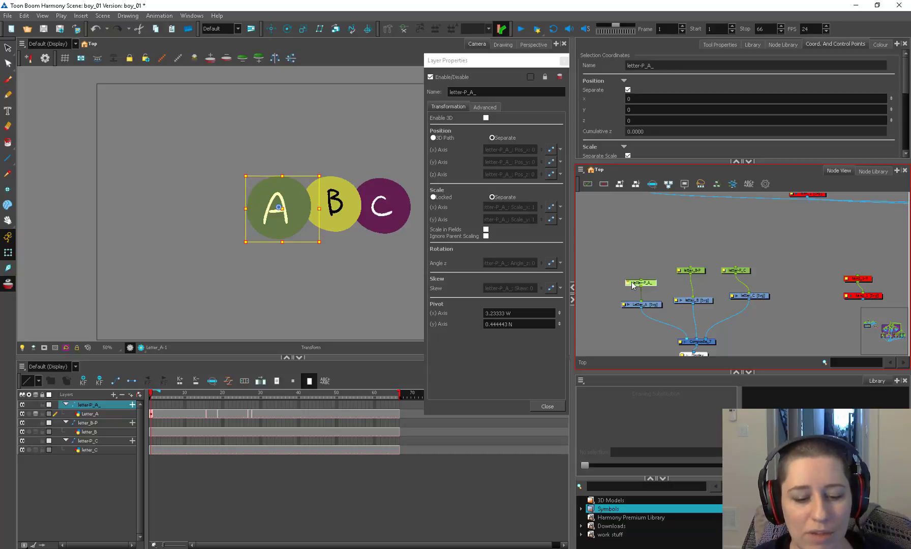
Step: Replace the letter A on the blue circle with a brush-drawn "3D"
left_click(282, 196)
key("alt+b")
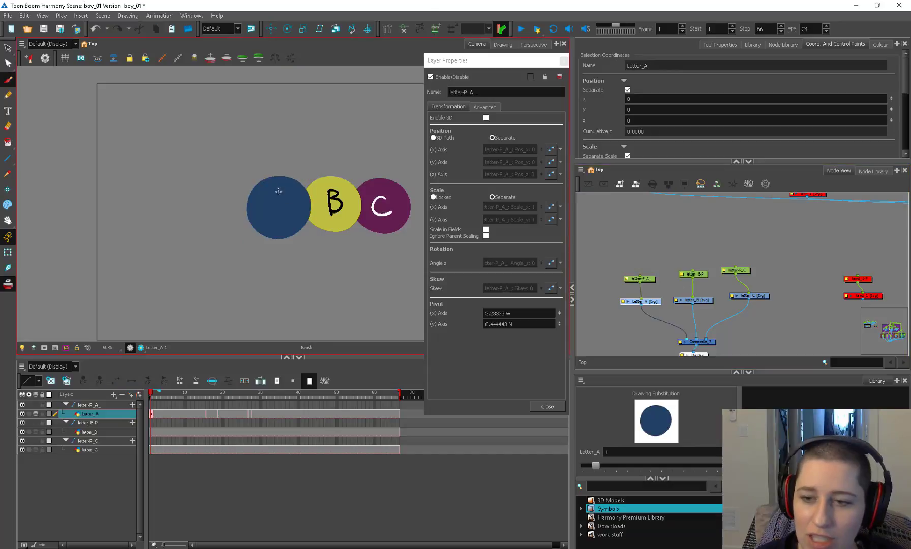
mouse_move(262, 199)
left_mouse_down()
mouse_move(275, 205)
mouse_move(263, 218)
mouse_move(281, 216)
left_mouse_up()
Step: Delete the letter B from the yellow circle and brush an "S" in its place
key("alt+s")
left_click(334, 202)
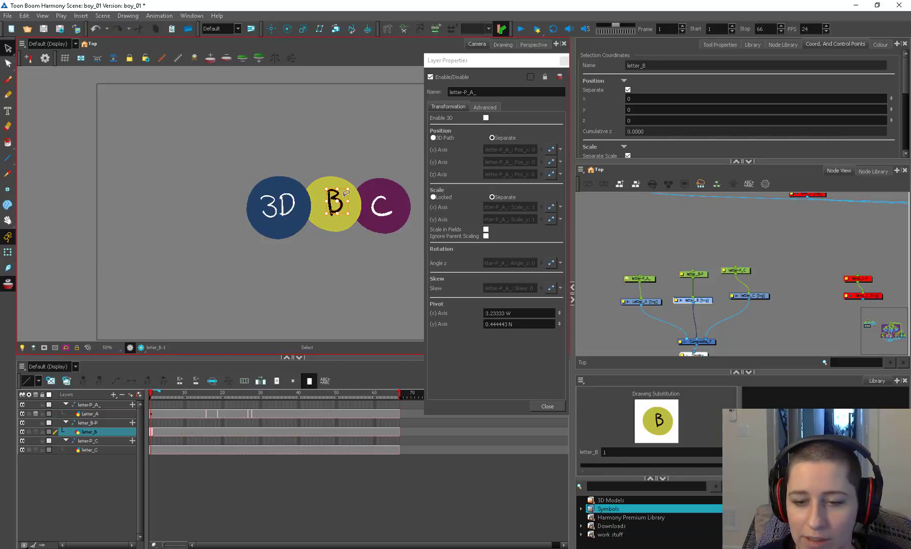
key("Delete")
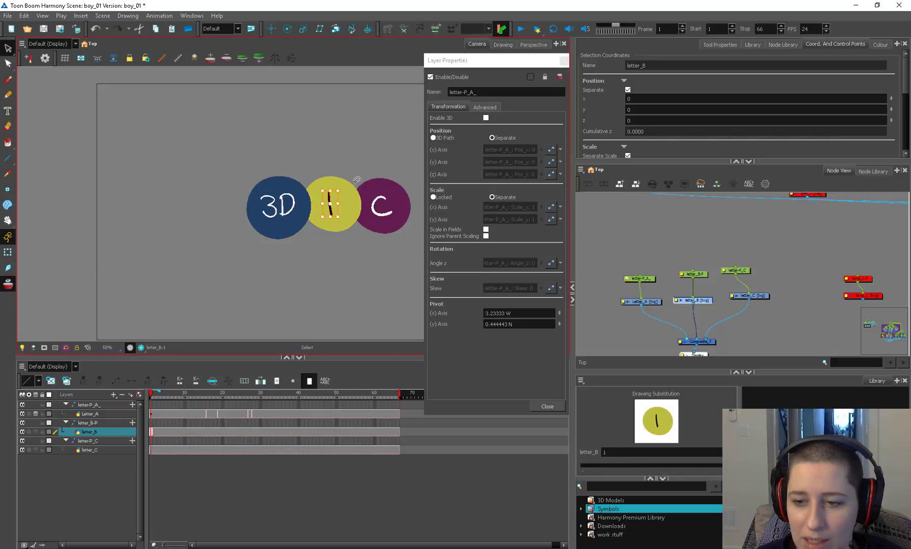
key("alt+b")
mouse_move(326, 195)
left_mouse_down()
mouse_move(338, 199)
mouse_move(325, 212)
left_mouse_up()
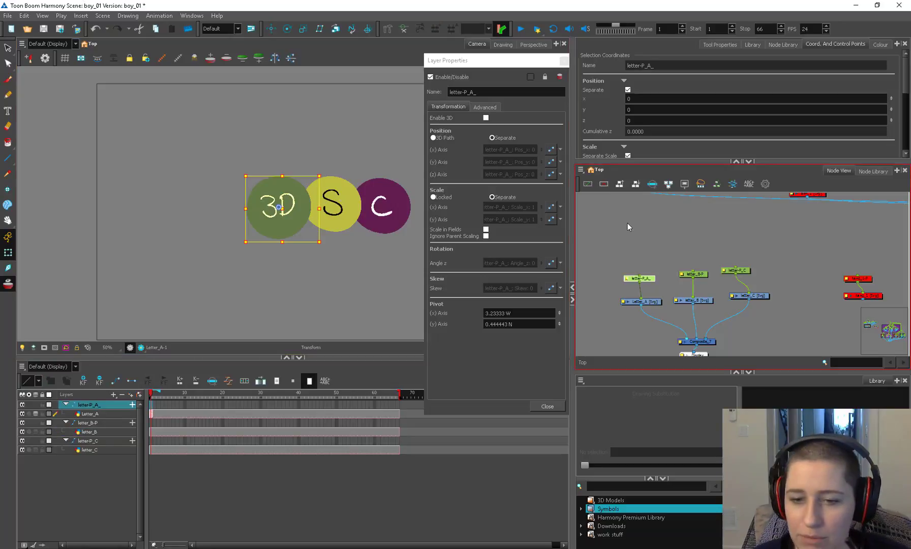
Step: Switch the letter-P_A_ peg's position to 3D Path and animate its movement from frame 1 to frame 13
left_click(626, 223)
left_click(294, 220)
left_click(433, 137)
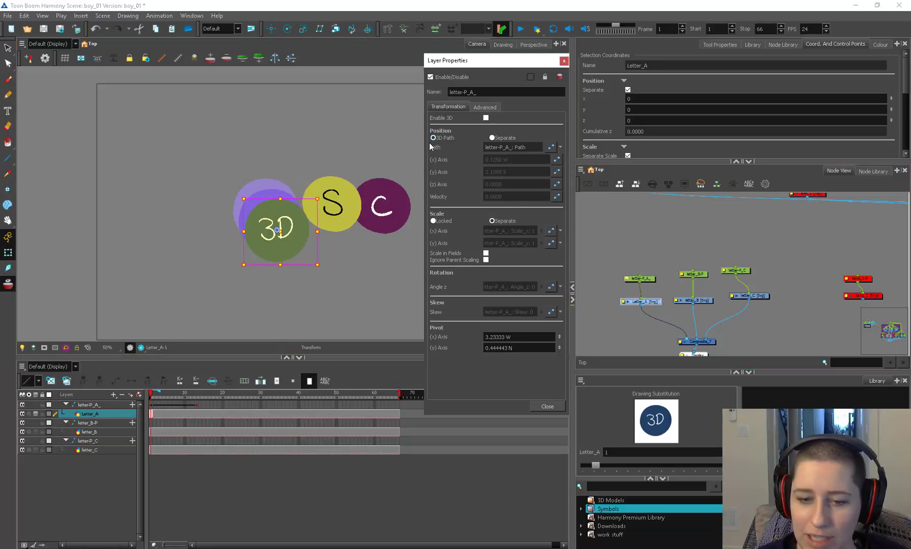
left_click(195, 405)
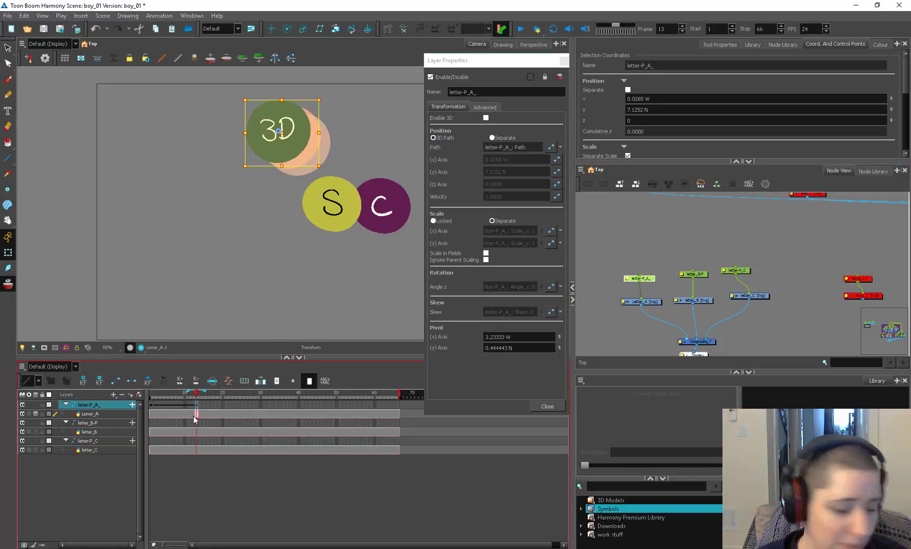
Step: Delete the letter-P_A_ peg's movement keyframes at frame 13 and frame 1
key("Delete")
left_click(151, 405)
key("Delete")
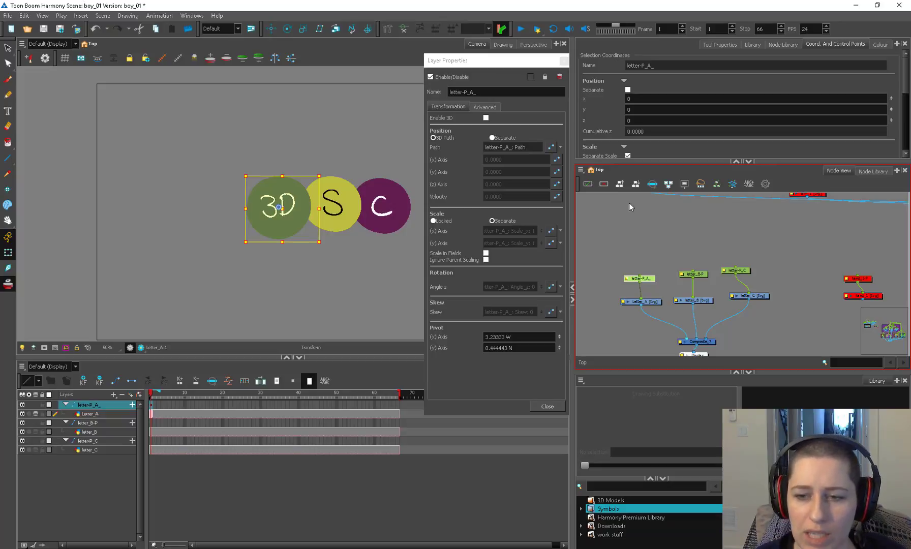
Step: Set the position of the letter_B-P peg to Separate, keeping letter-P_A_ on 3D Path
left_click(700, 276)
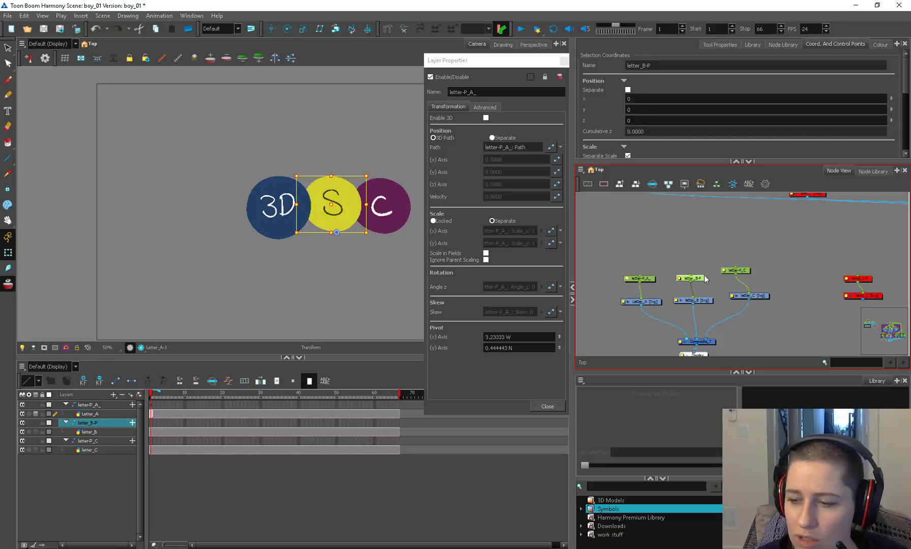
left_click(640, 278)
left_click(704, 279)
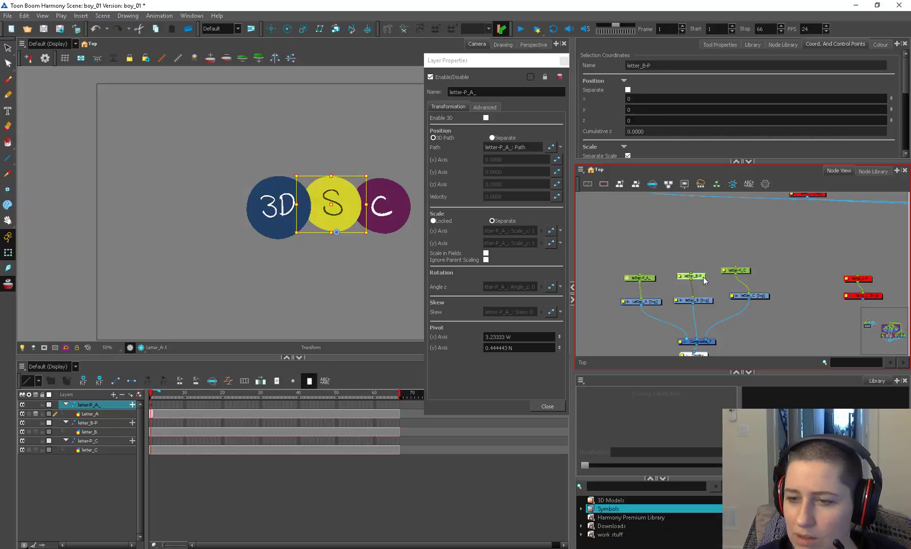
left_click(493, 138)
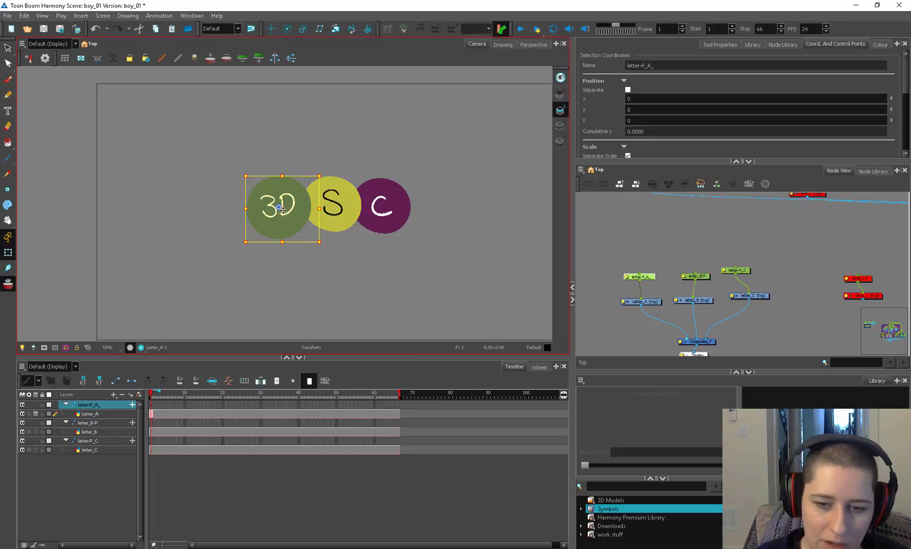
Step: Raise the letter-P_A_ and letter_B-P pegs at frame 1, and lower both together at frame 21
left_click_drag(280, 209, 279, 133)
left_click(692, 275)
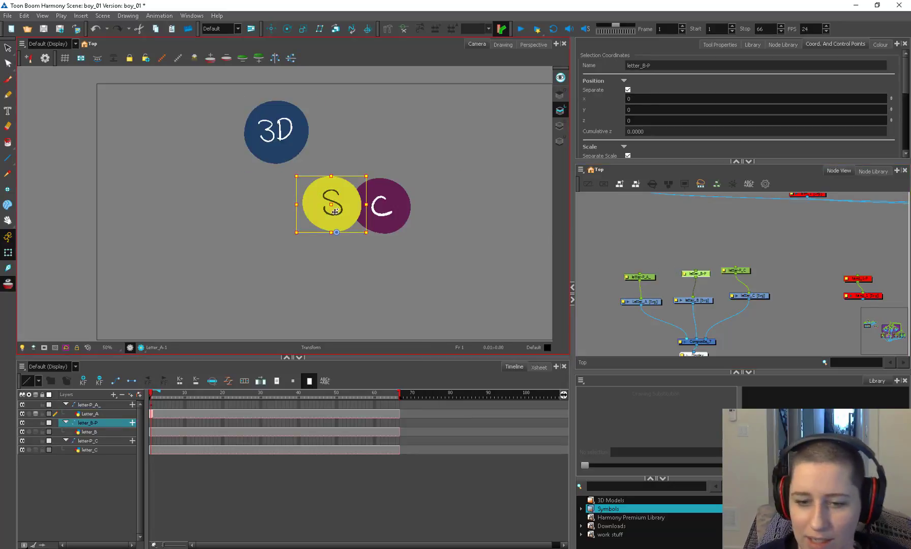
left_click_drag(327, 216, 332, 138)
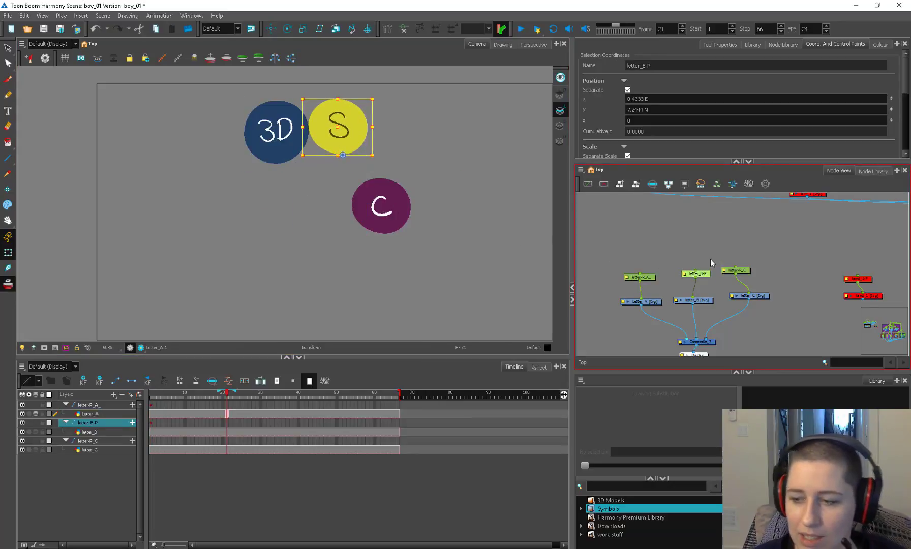
left_click(89, 404, "ctrl")
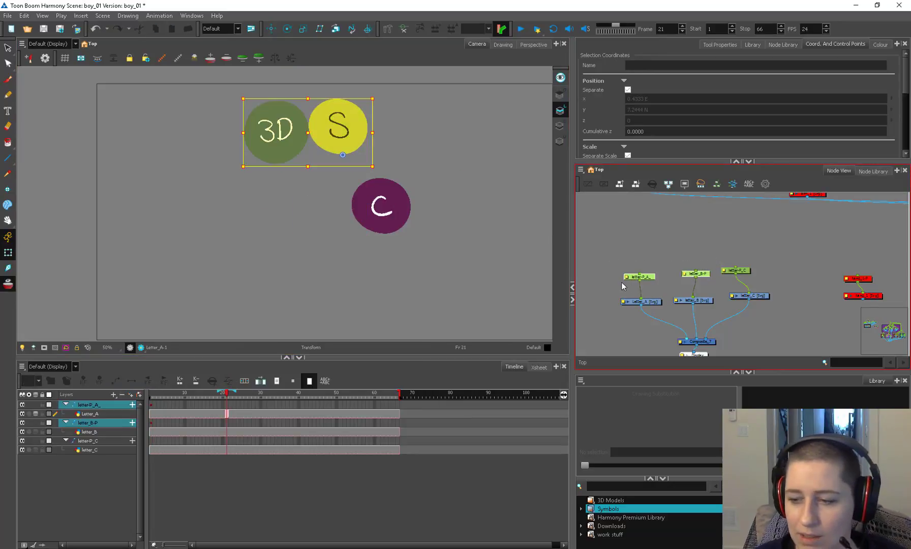
left_click_drag(332, 126, 337, 309)
Step: Show the motion path controls of both pegs at frame 1 and scrub to frame 22
left_click_drag(227, 394, 153, 413)
key("shift+F11")
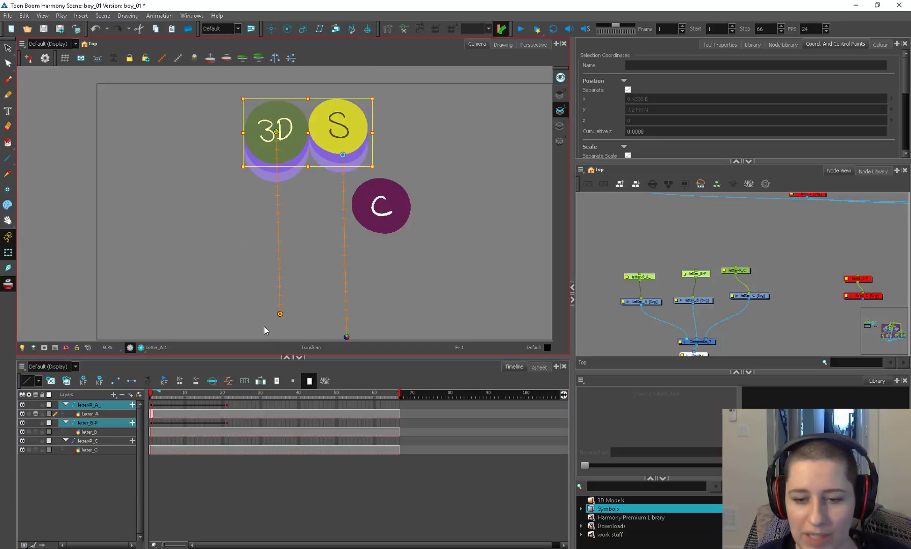
left_click_drag(152, 413, 230, 413)
left_click_drag(432, 287, 429, 256)
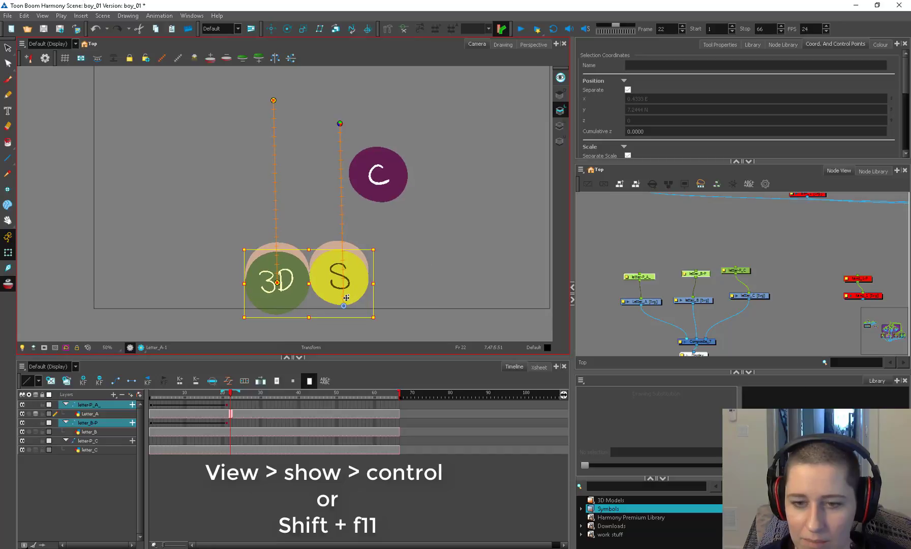
Step: Examine up close the keyframe control points at the ends of the 3D and S circles' motion paths
left_click(341, 125)
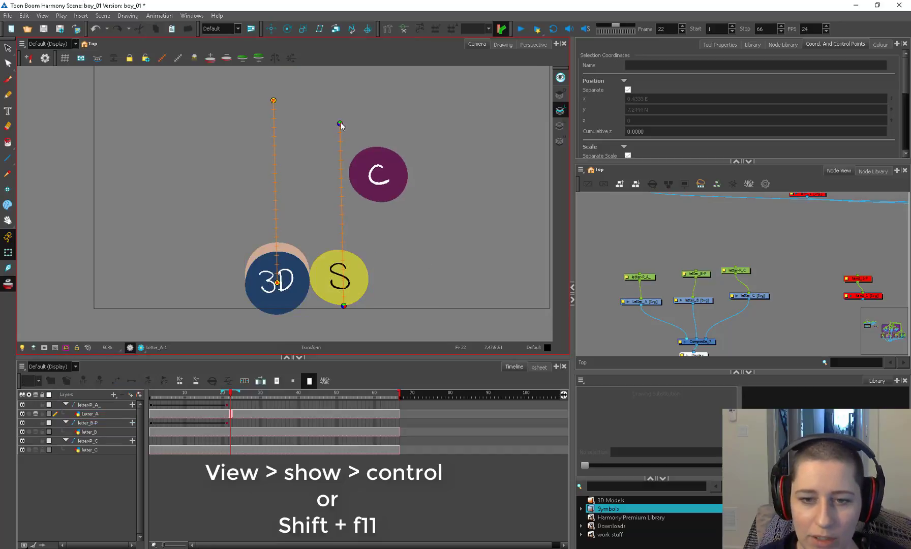
scroll(341, 125, "up", 2)
scroll(369, 108, "down", 1)
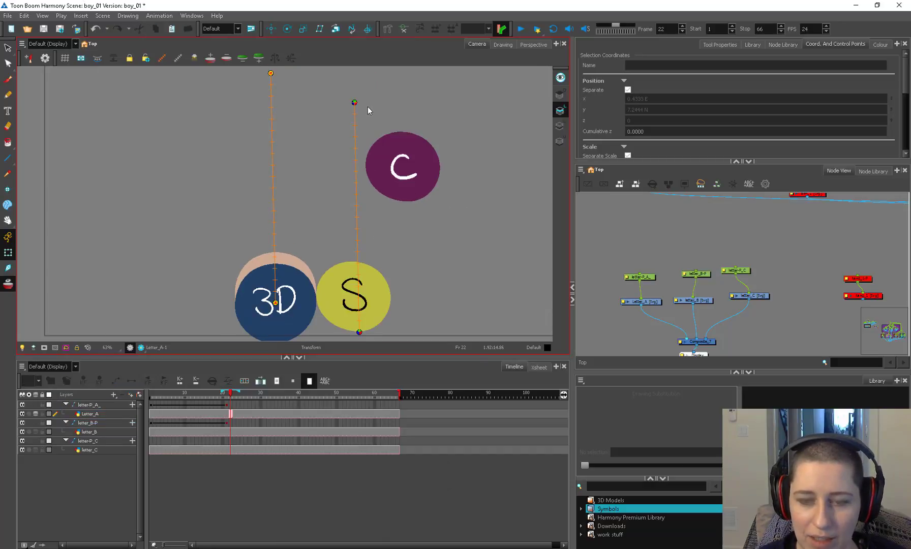
left_click_drag(330, 289, 332, 266)
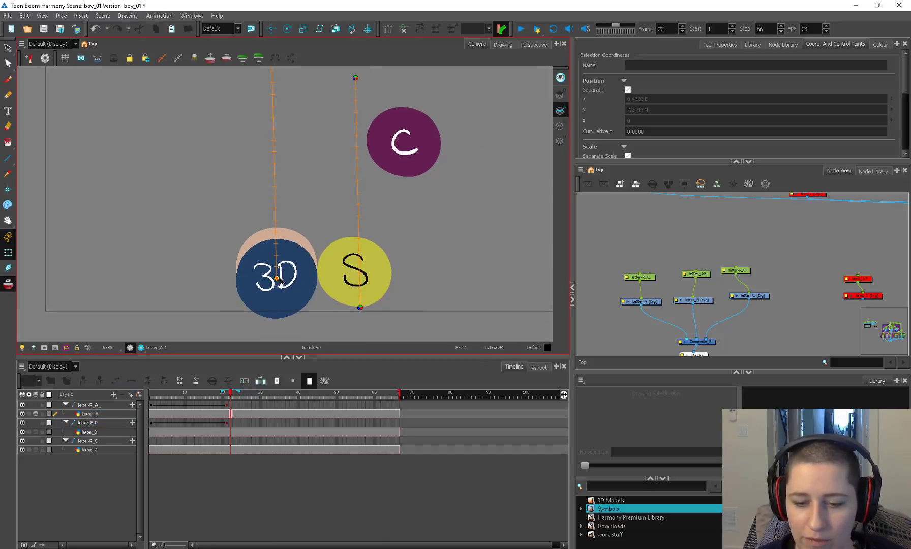
scroll(278, 279, "up", 5)
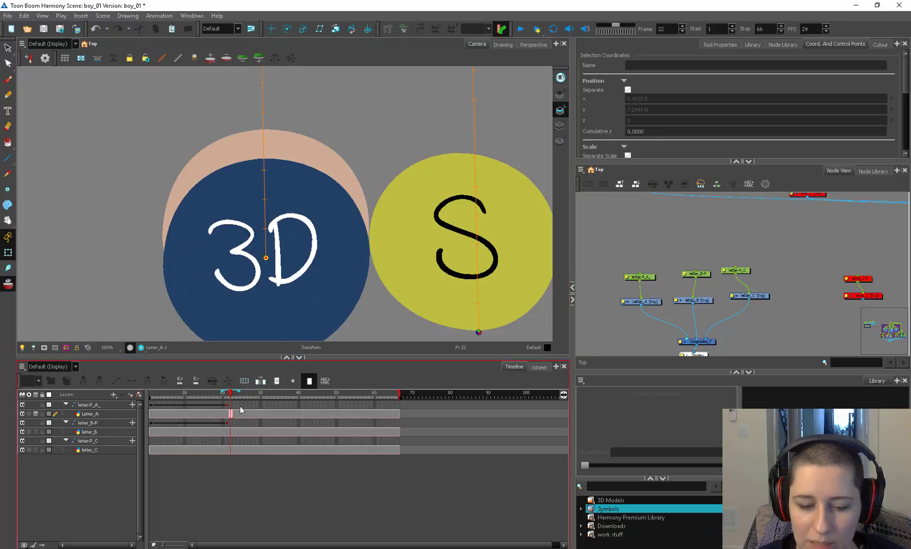
scroll(265, 261, "up", 15)
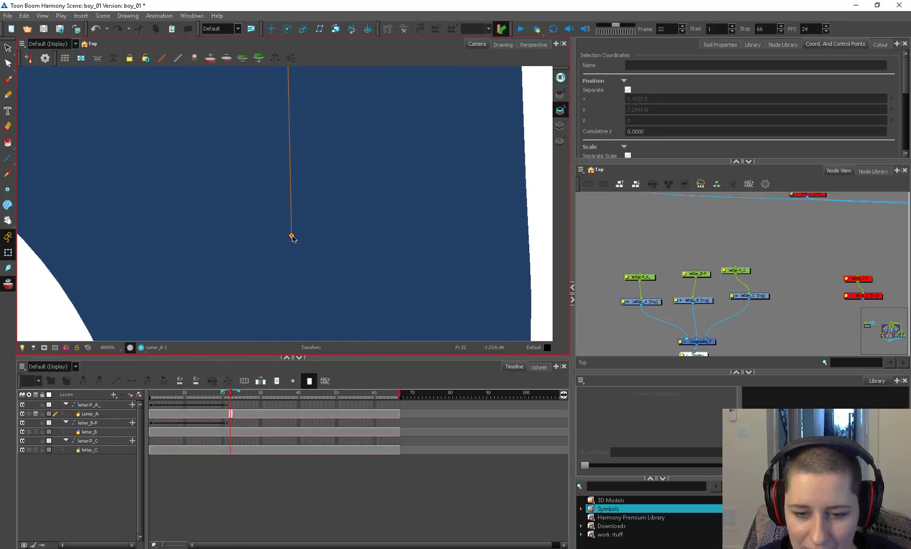
scroll(294, 239, "down", 15)
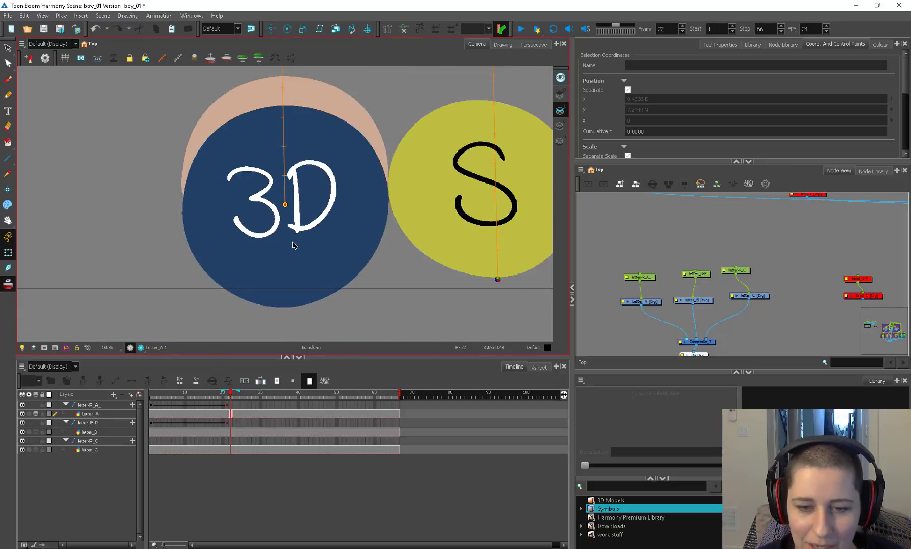
scroll(345, 242, "up", 1)
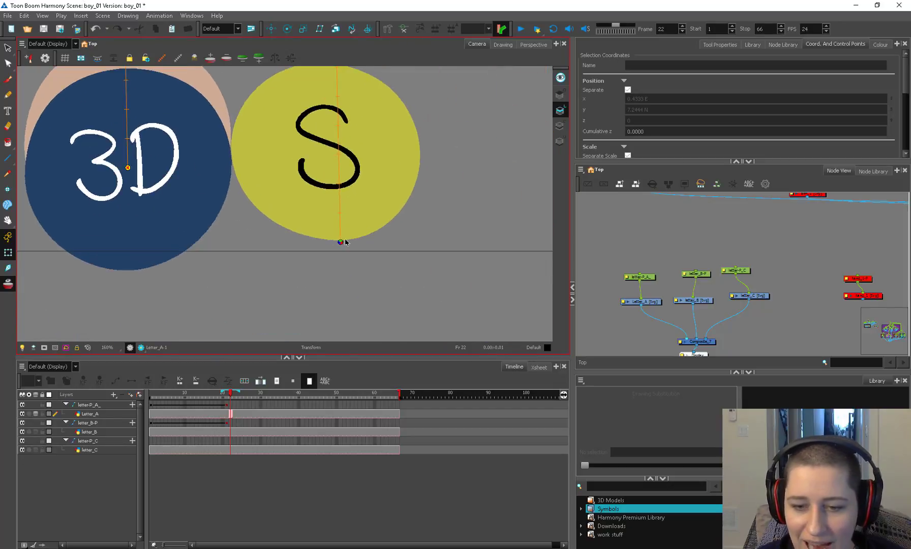
scroll(345, 242, "up", 2)
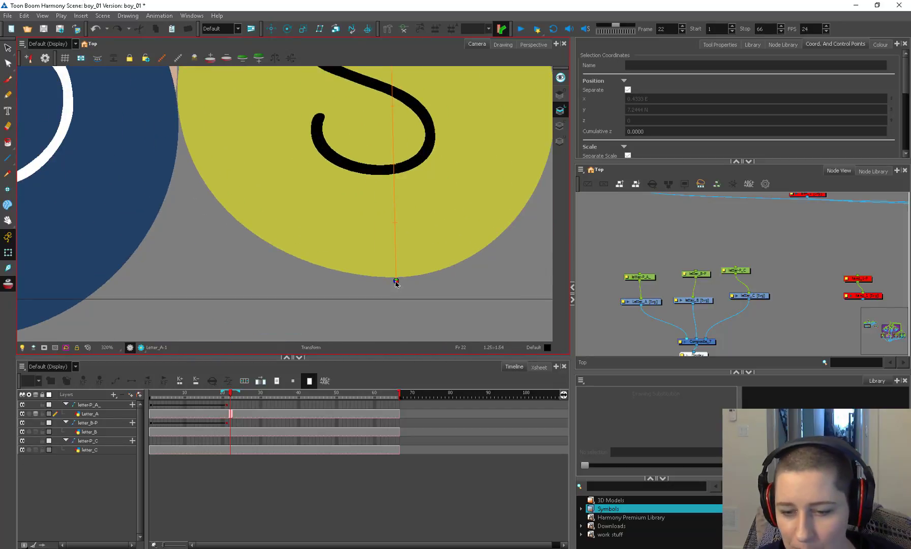
Step: Expand both pegs' parameters in the timeline and compare letter-P_A_'s combined Path x,y,z with letter_B-P's Pos x, Pos y and Pos z
left_click(132, 405)
left_click(132, 477)
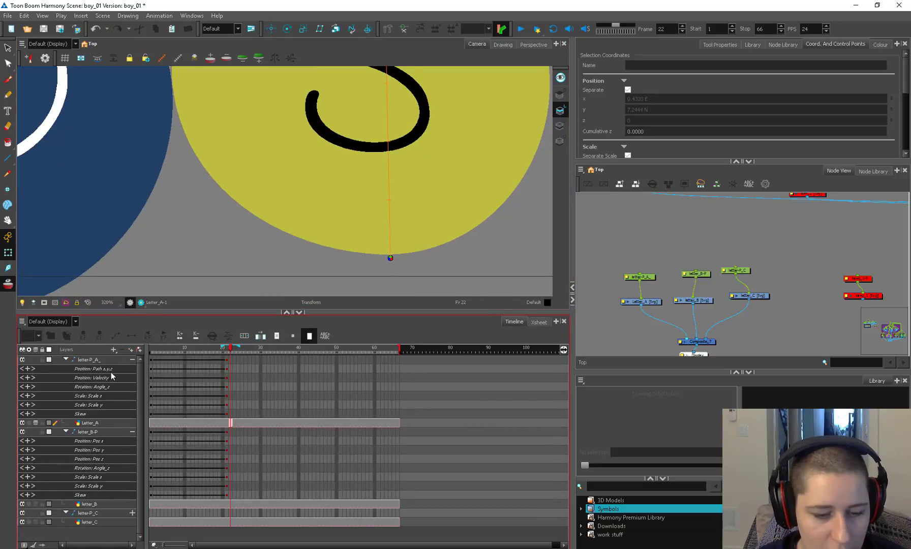
left_click(98, 370)
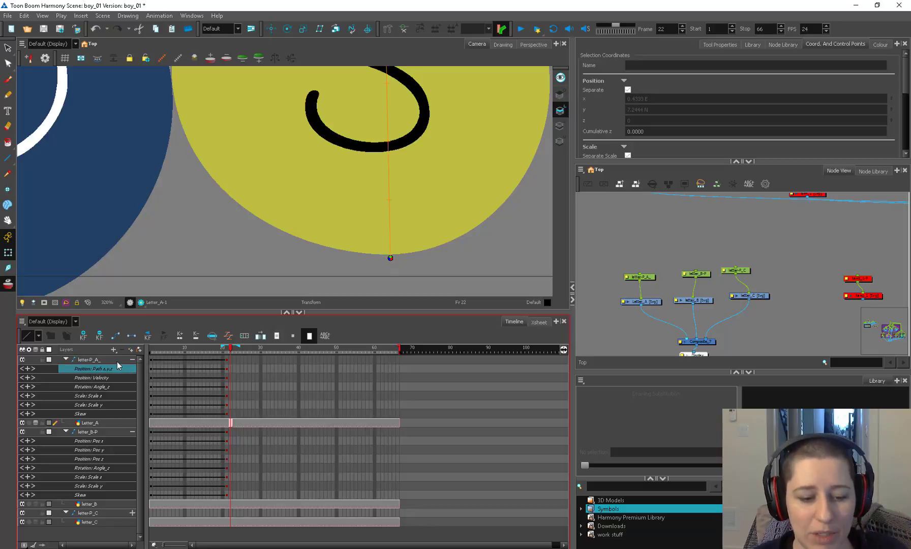
left_click(105, 445)
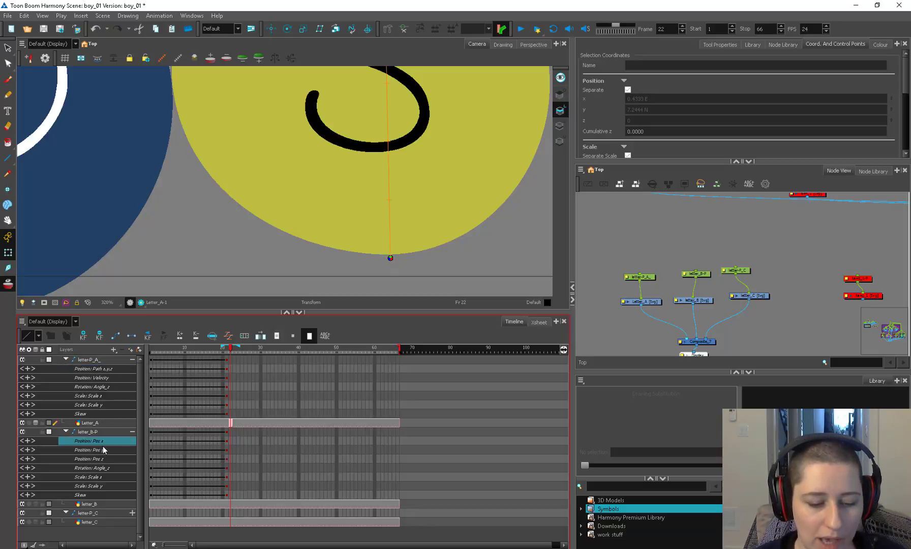
left_click(105, 450)
left_click(105, 459)
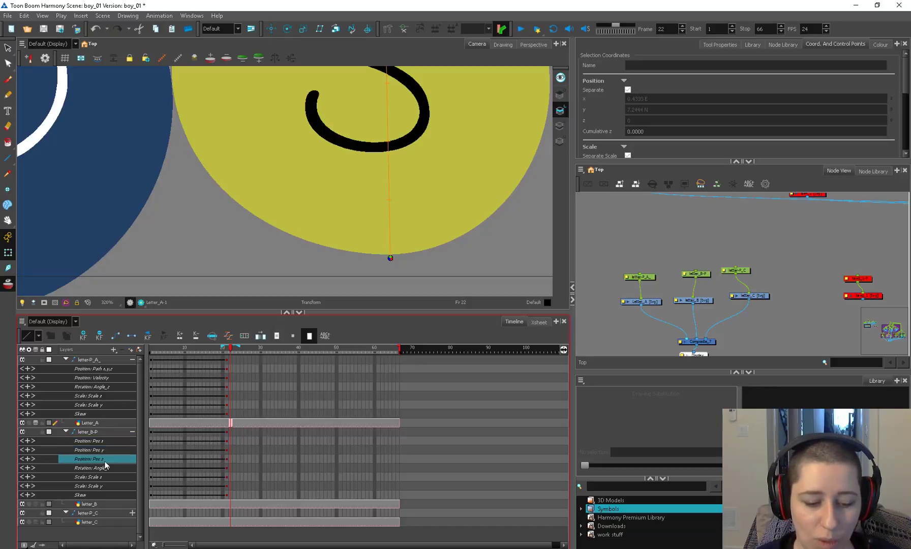
left_click(113, 370)
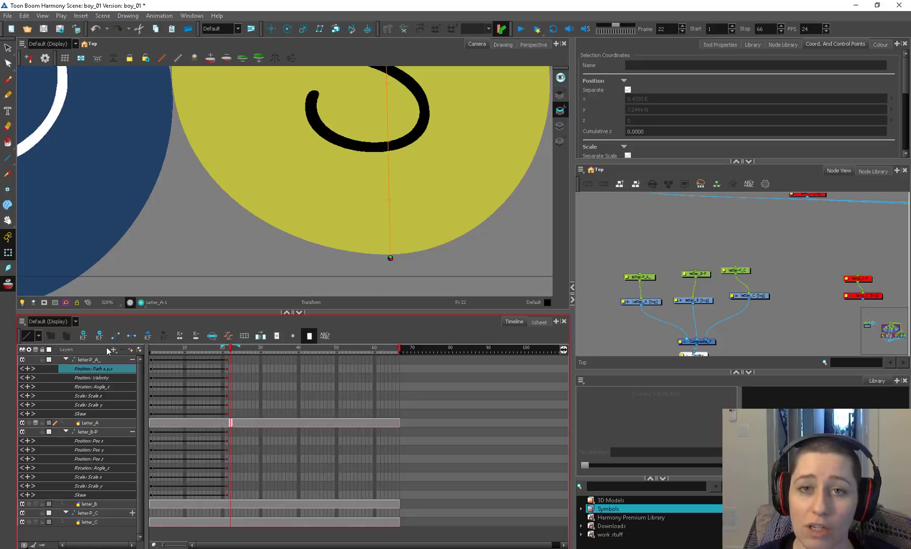
Step: Inspect the ease of letter_B-P's Pos z at frame 21 and compare the frame 1 keyframes of Pos z and letter-P_A_'s Path
left_click(151, 370)
left_click(618, 242)
scroll(404, 238, "down", 9)
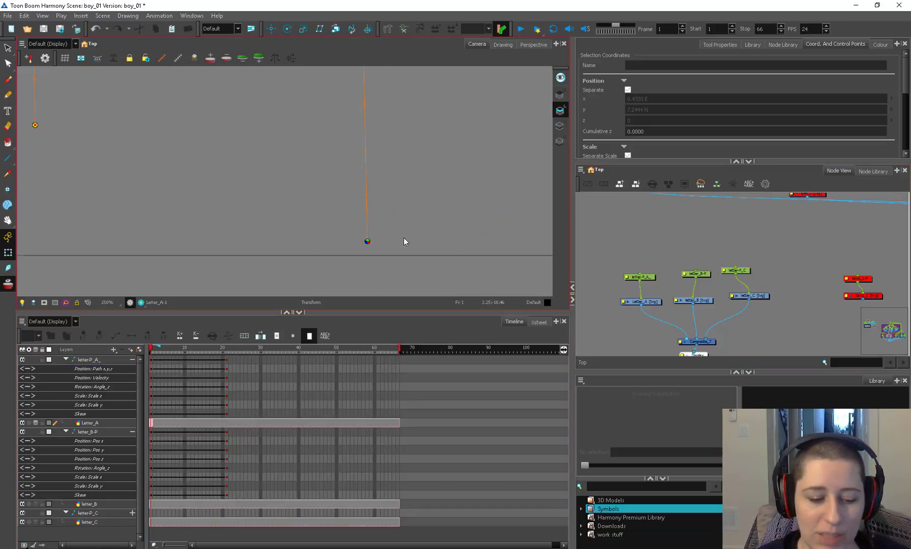
scroll(391, 202, "down", 1)
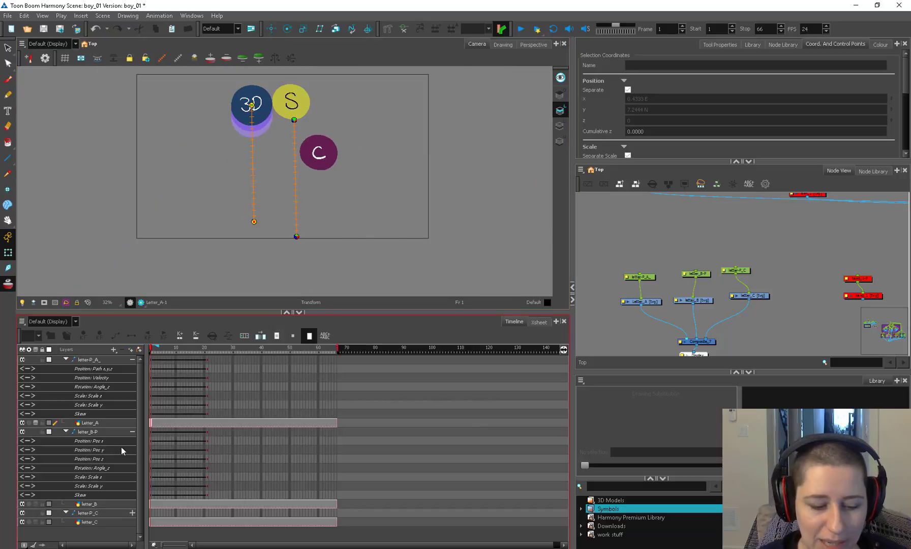
left_click(206, 441)
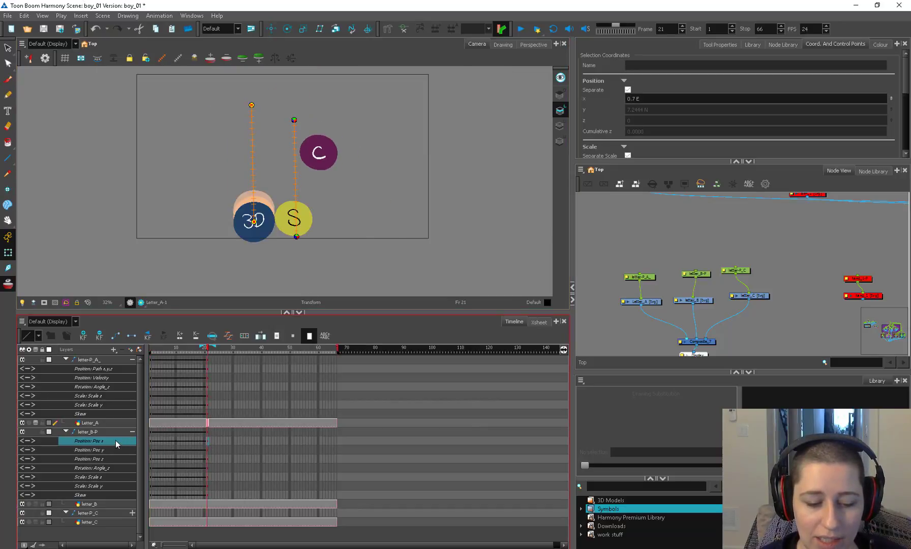
left_click(116, 459)
left_click(228, 335)
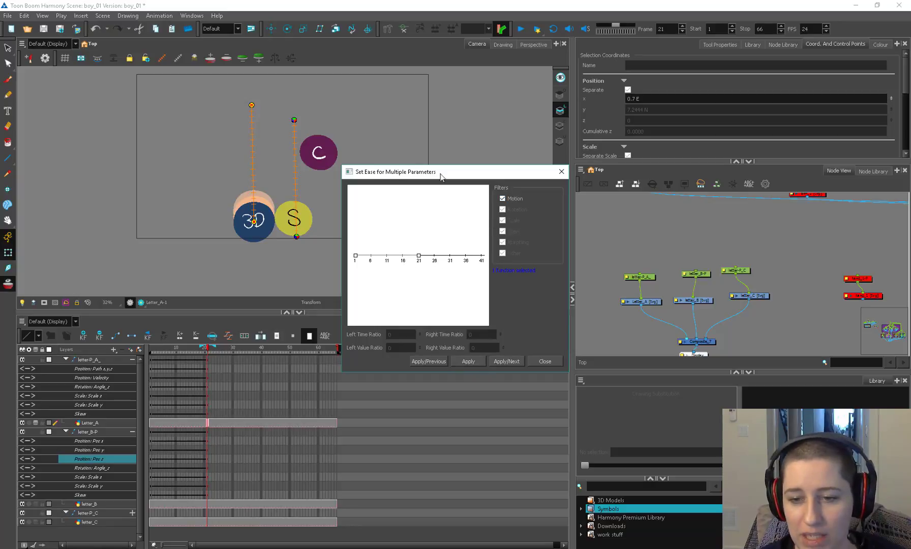
left_click(545, 361)
left_click(152, 459)
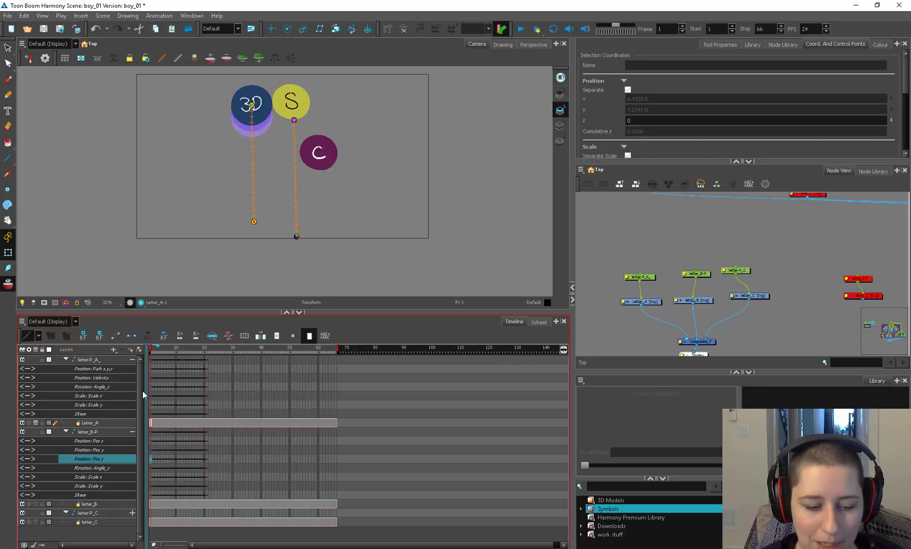
left_click(150, 369)
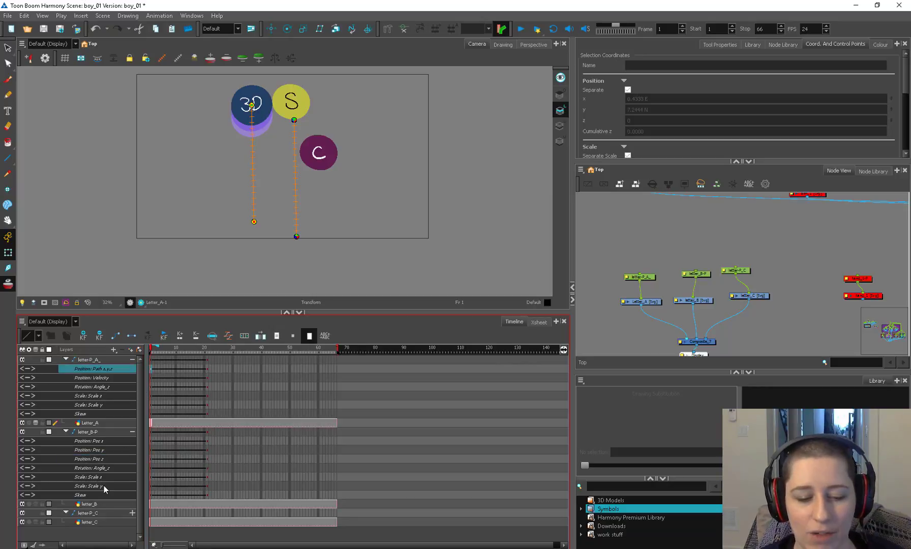
Step: At frame 10, move the letter_B-P peg out to the right of the C circle so its path bends midway
key("apostrophe")
left_click(301, 167)
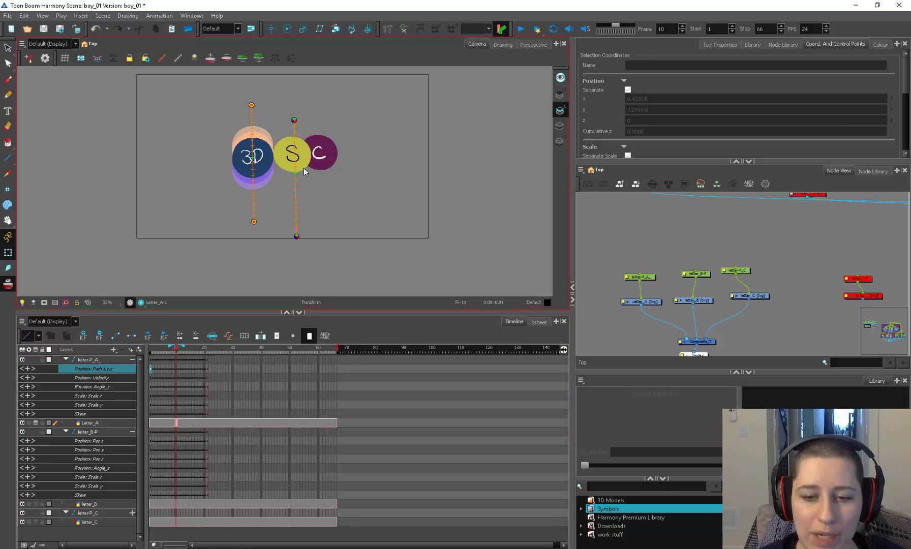
left_click(302, 167)
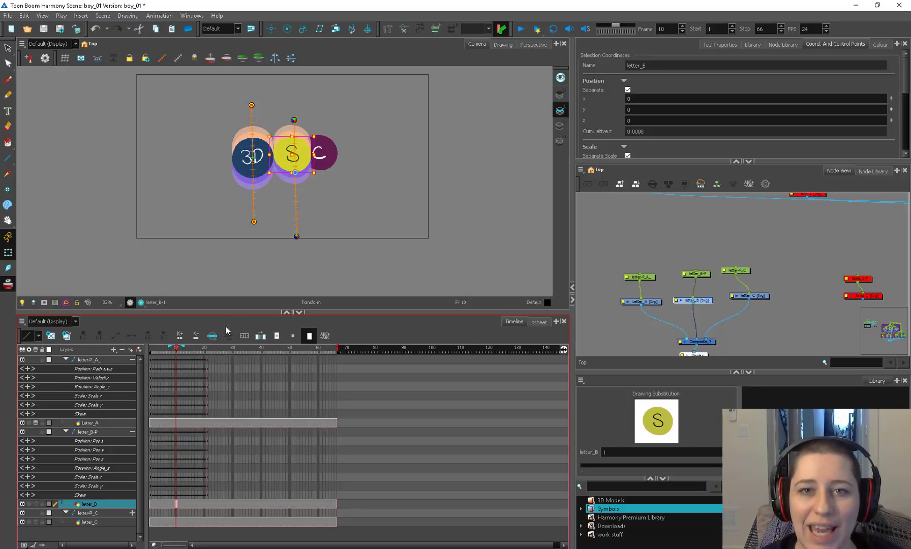
left_click(254, 158)
left_click_drag(303, 158, 305, 197)
key("2")
key("2")
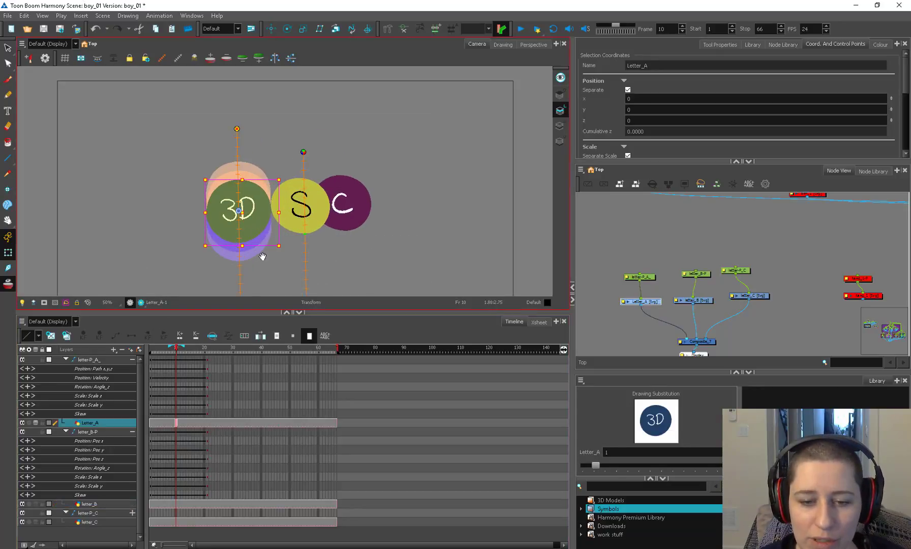
mouse_move(274, 240)
left_mouse_down()
mouse_move(283, 196)
mouse_move(414, 185)
left_mouse_up()
left_click(324, 171)
left_click(327, 291)
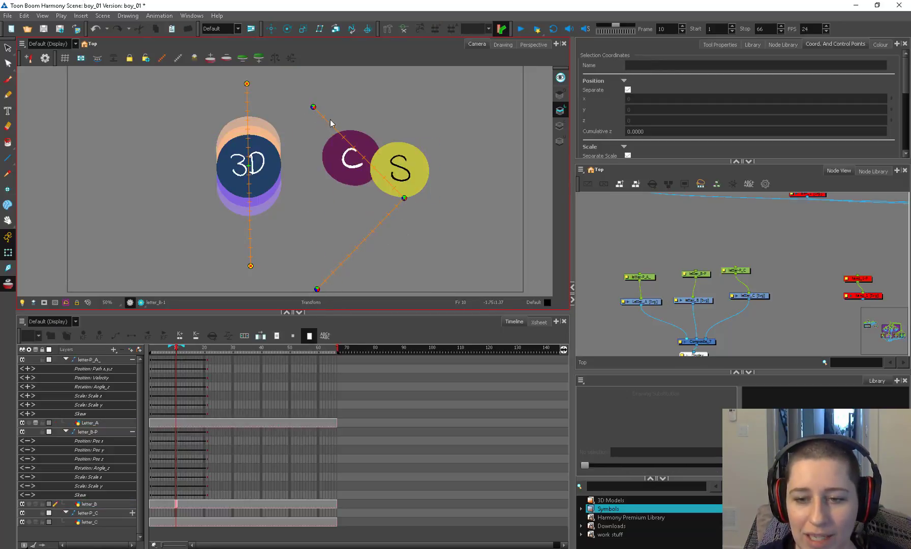
Step: At frame 10, move the letter-P_A_ peg out to the left and scrub frames 1 to 9 to compare its path
mouse_move(176, 360)
left_mouse_down()
mouse_move(205, 356)
mouse_move(175, 366)
left_mouse_up()
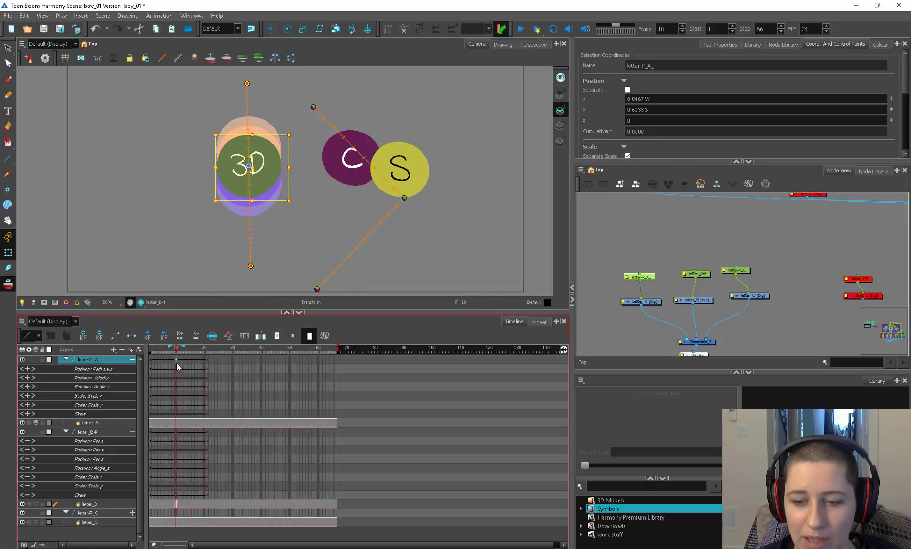
mouse_move(252, 202)
left_mouse_down()
mouse_move(188, 184)
mouse_move(163, 200)
mouse_move(172, 198)
left_mouse_up()
left_click(301, 218)
left_click_drag(170, 356, 148, 367)
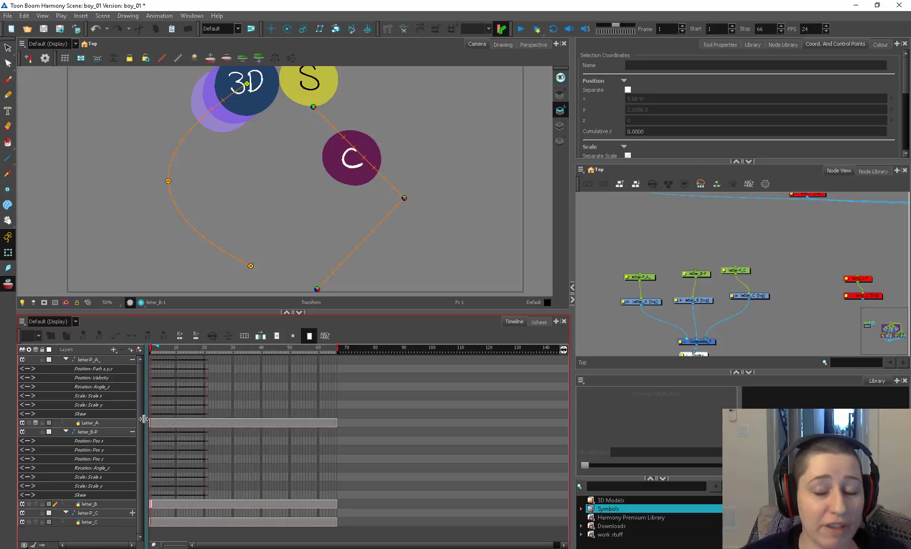
left_click(173, 423)
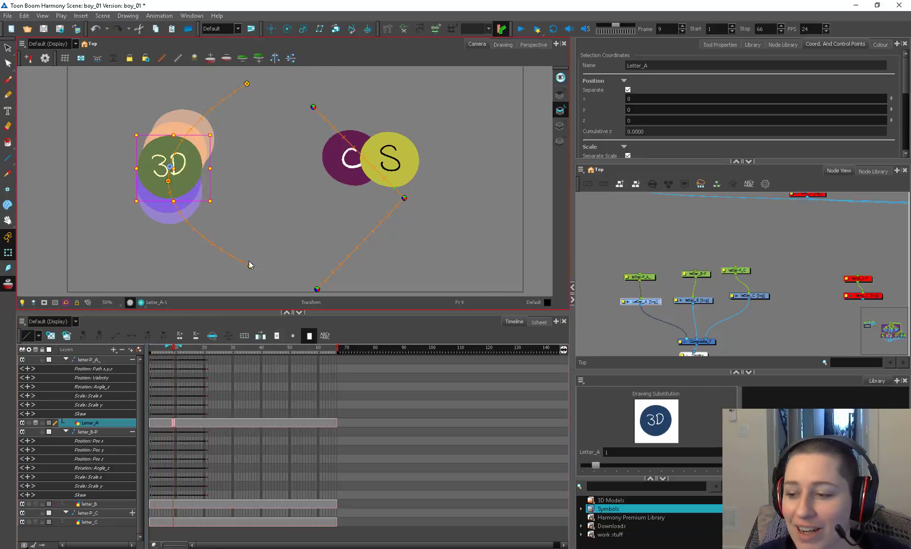
key("ctrl+p")
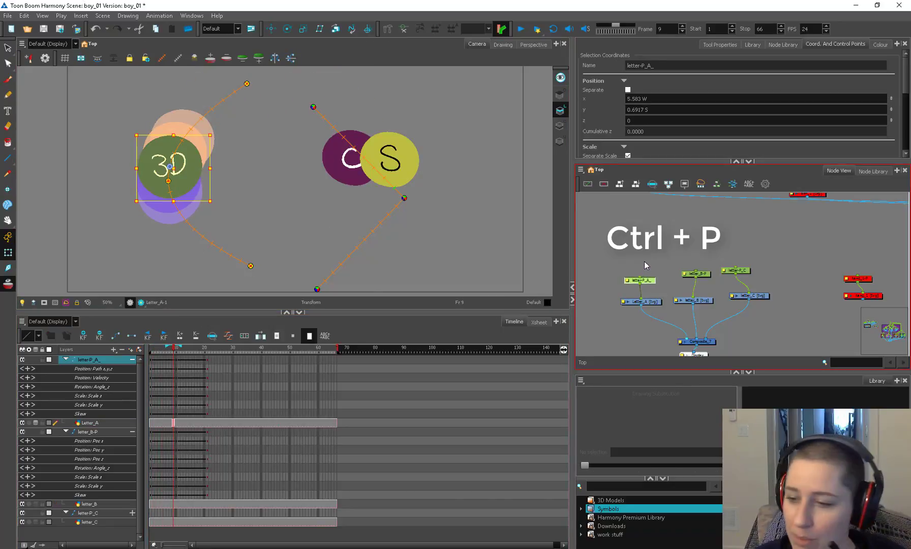
scroll(644, 267, "up", 2)
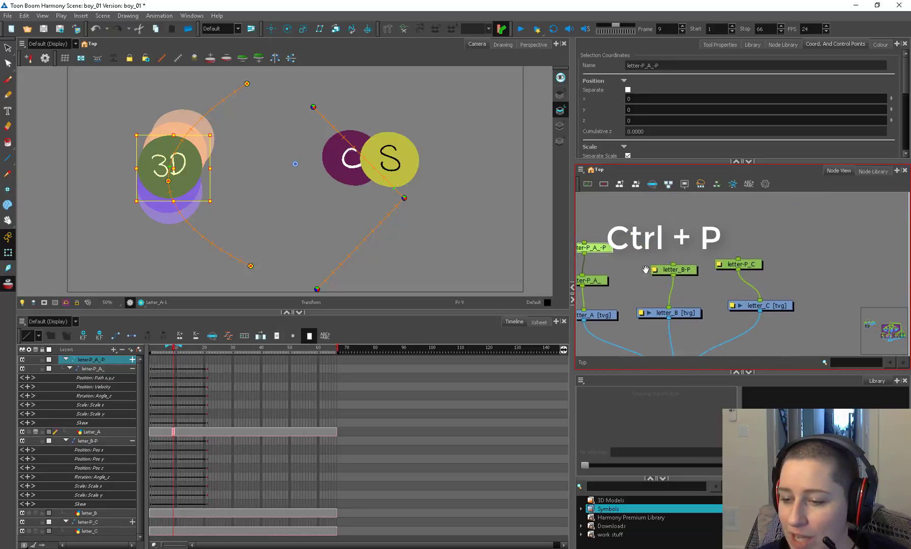
left_click_drag(693, 270, 688, 276)
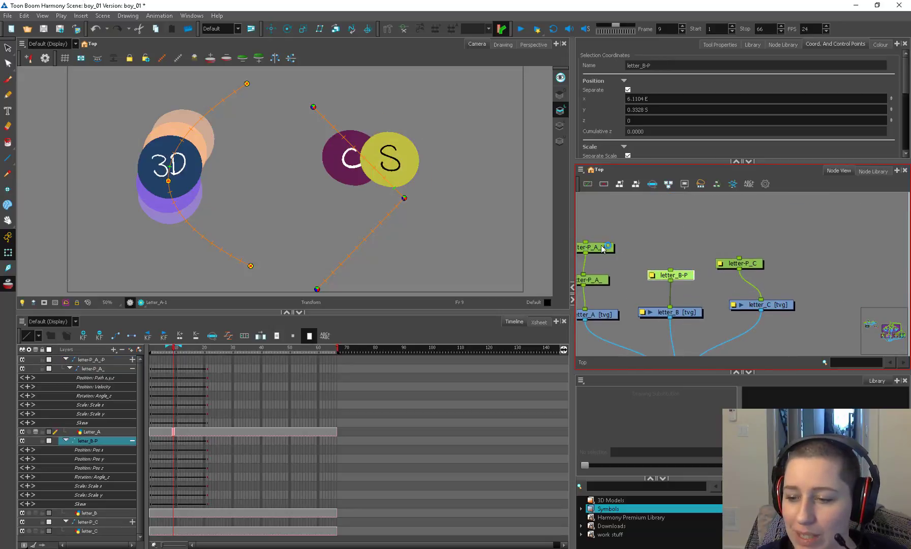
key("ctrl+z")
Step: Add a parent peg above letter_B-P, rename it letter_B_3d and place it close above letter_B-P
left_click(688, 278)
key("ctrl+p")
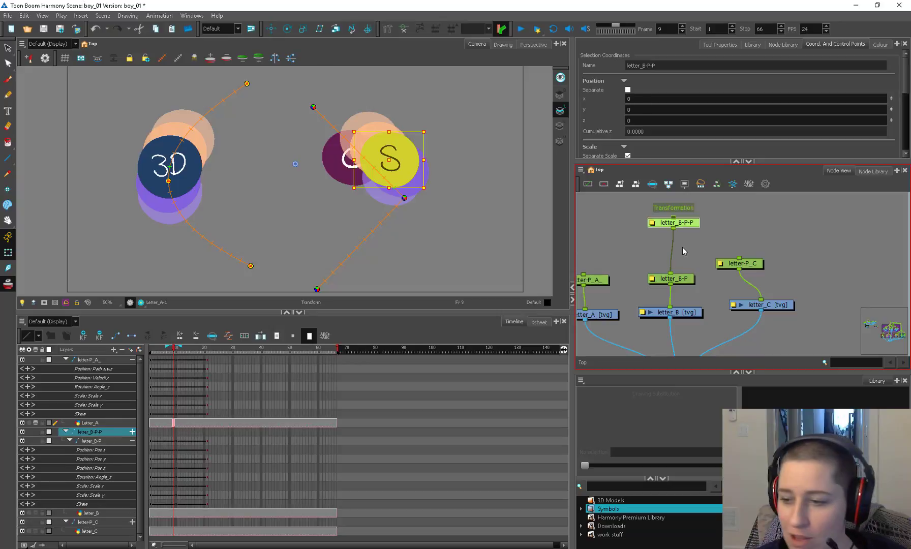
double_click(656, 224)
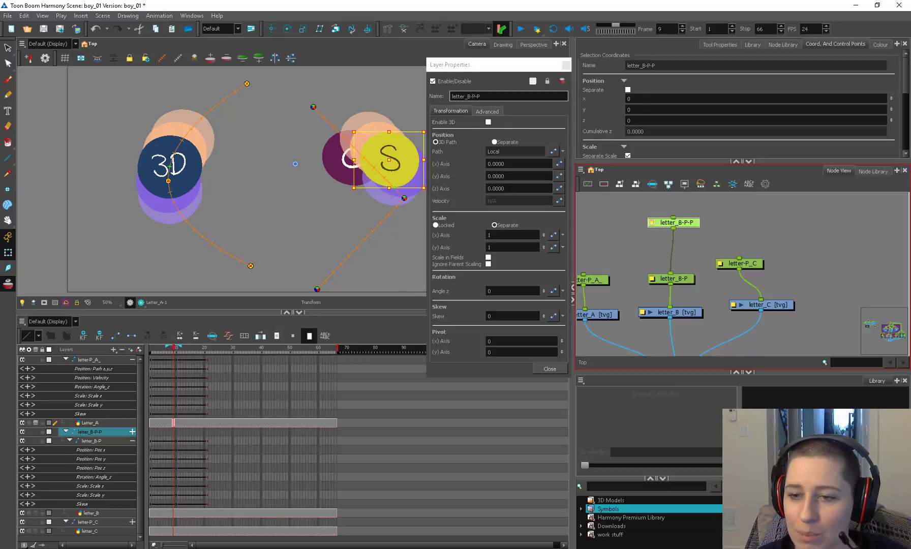
left_click_drag(469, 96, 506, 107)
type("_3d")
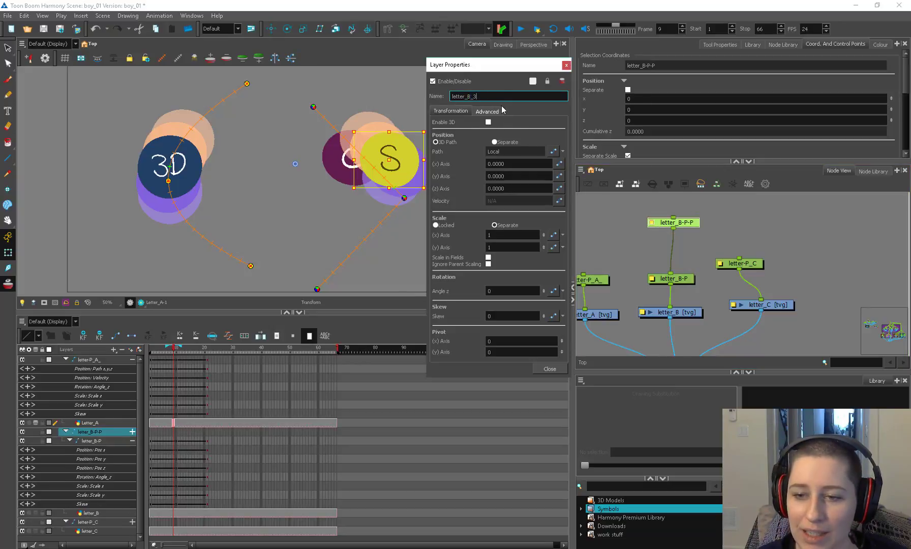
left_click(566, 66)
left_click_drag(670, 225, 665, 256)
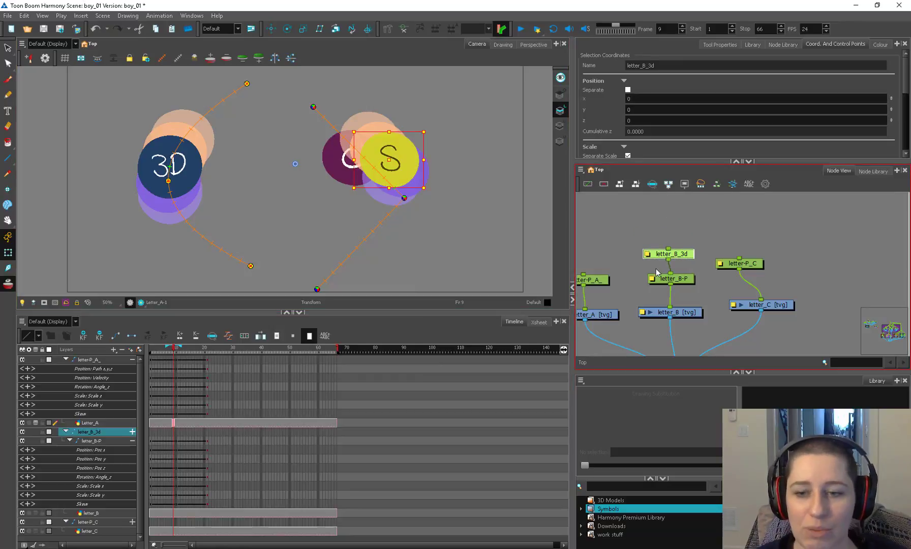
Step: Check the position settings of the letter_B_3d peg, then delete the peg
double_click(665, 254)
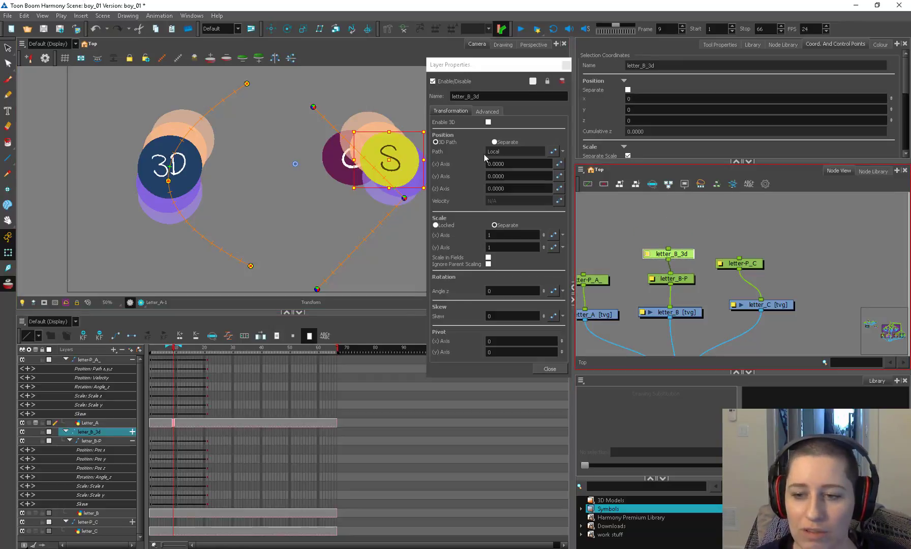
left_click(549, 368)
key("Delete")
Step: Brush a long S-shaped guide curve across the camera frame on the Letter_A drawing and turn off onion skinning
scroll(215, 156, "down", 2)
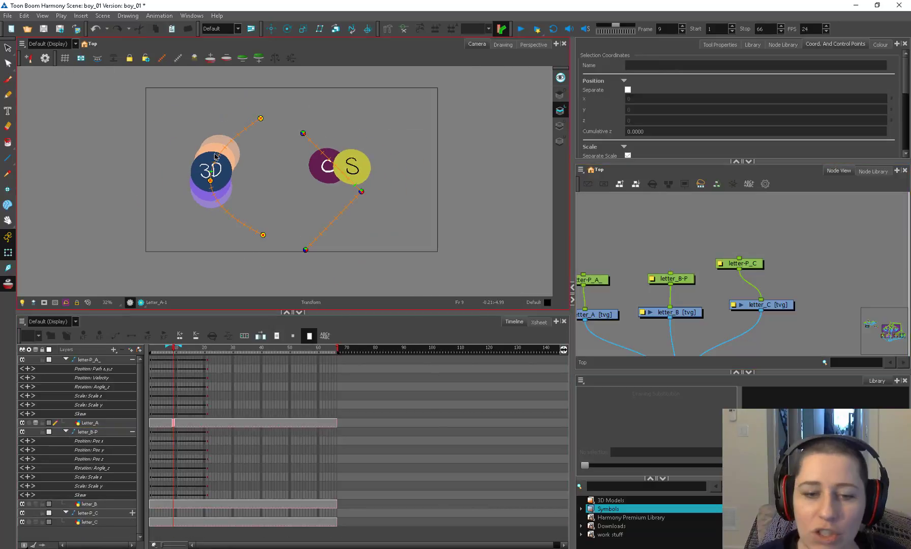
left_click(226, 178)
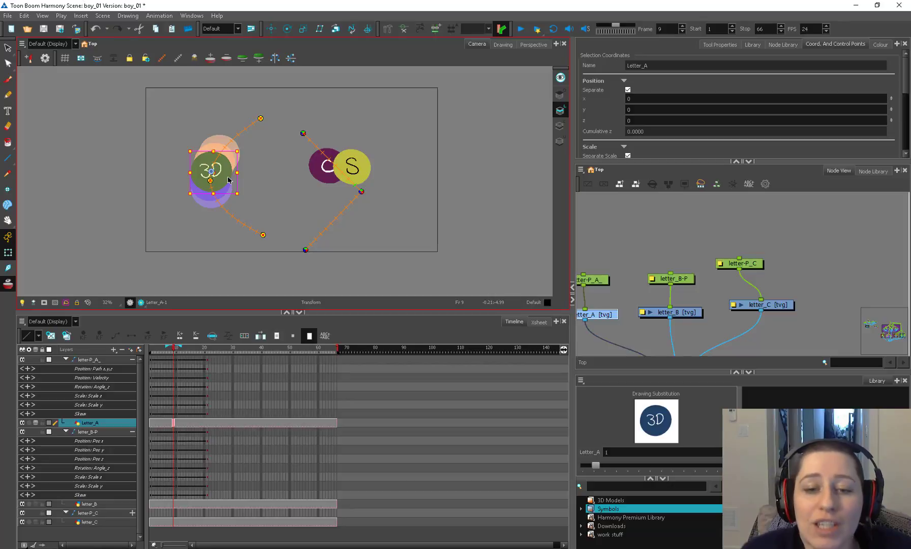
scroll(333, 143, "up", 2)
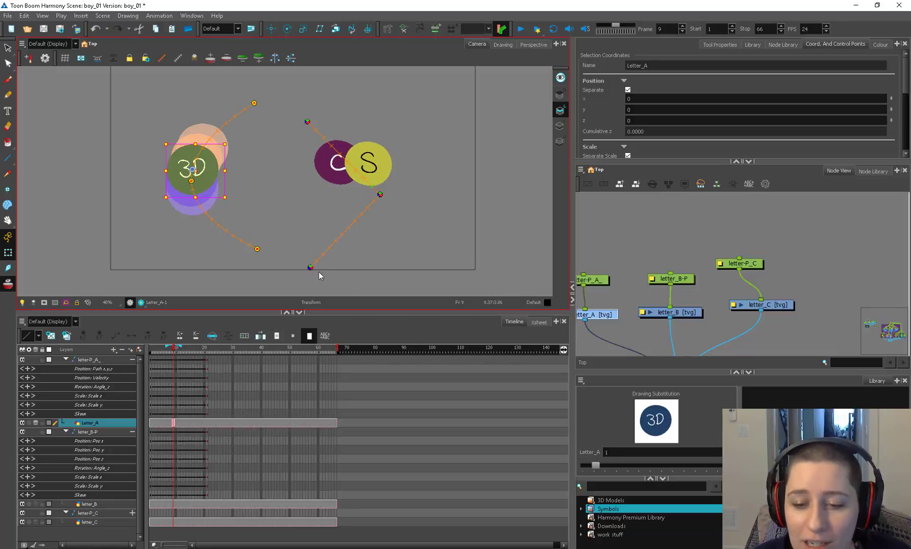
left_click(319, 272)
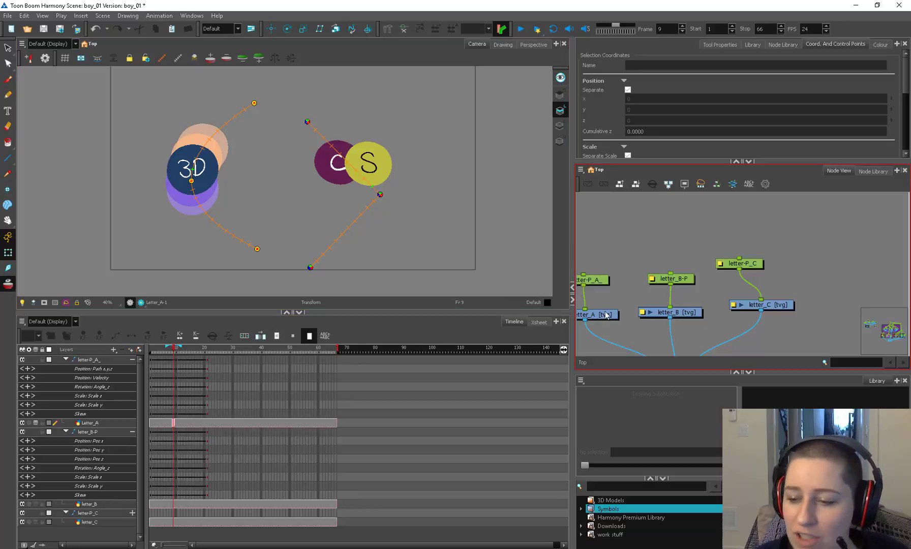
left_click_drag(596, 315, 601, 312)
key("alt+b")
mouse_move(517, 110)
left_mouse_down()
mouse_move(287, 223)
mouse_move(168, 103)
left_mouse_up()
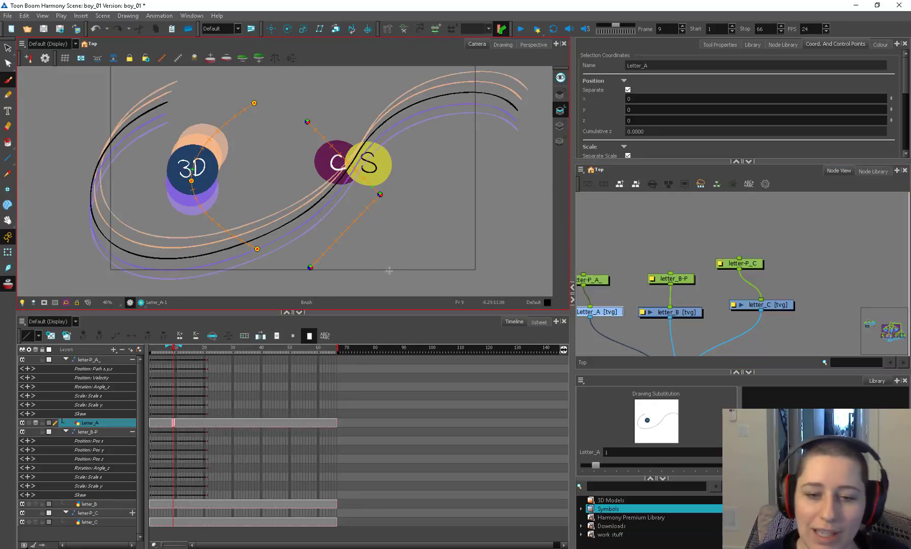
key("alt+o")
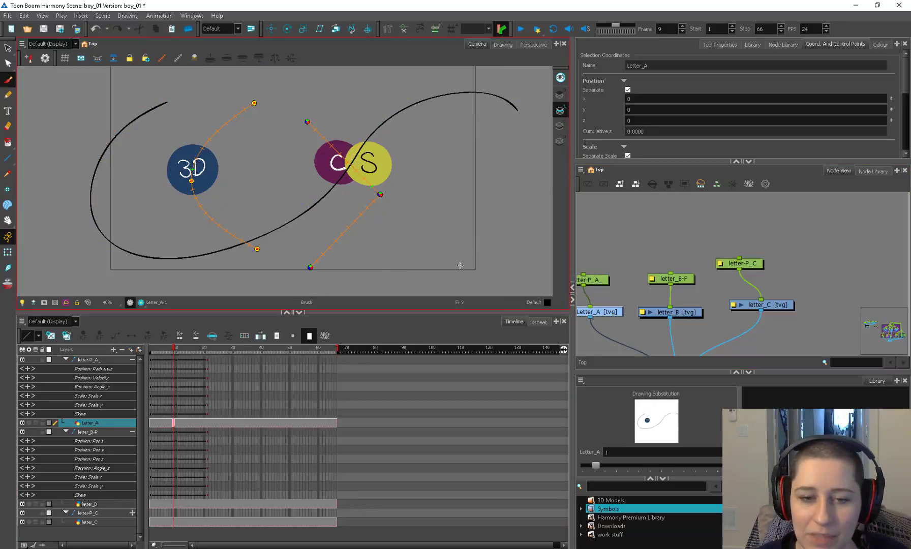
Step: Move the start and end keyframes of letter-P_A_'s path onto the two ends of the drawn curve
left_click(8, 252)
left_click_drag(254, 104, 160, 106)
left_click(258, 249)
left_click_drag(259, 250, 508, 118)
left_click_drag(191, 182, 183, 217)
key("ctrl+z")
left_click(600, 312)
left_click_drag(672, 312, 668, 309)
key("alt+s")
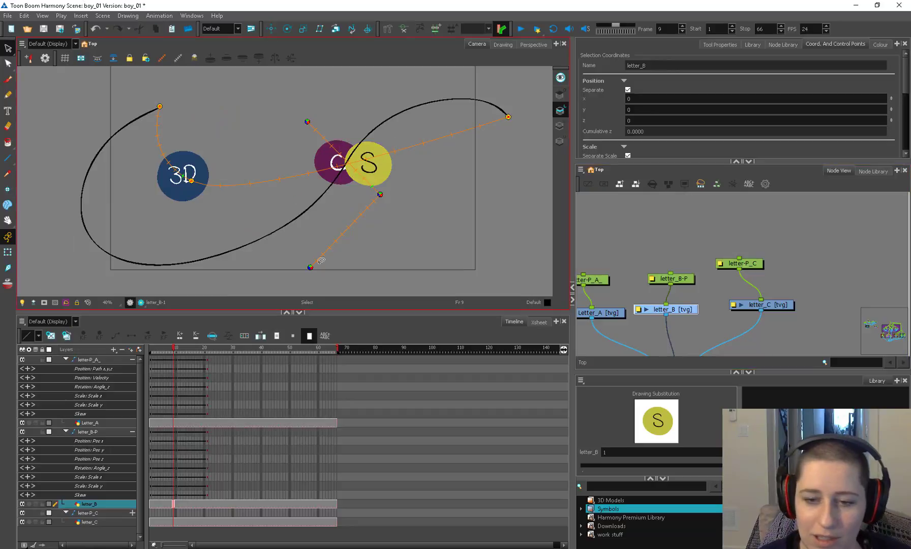
left_click(600, 312)
key("Delete")
left_click(760, 305)
left_click(420, 258)
key("ctrl+z")
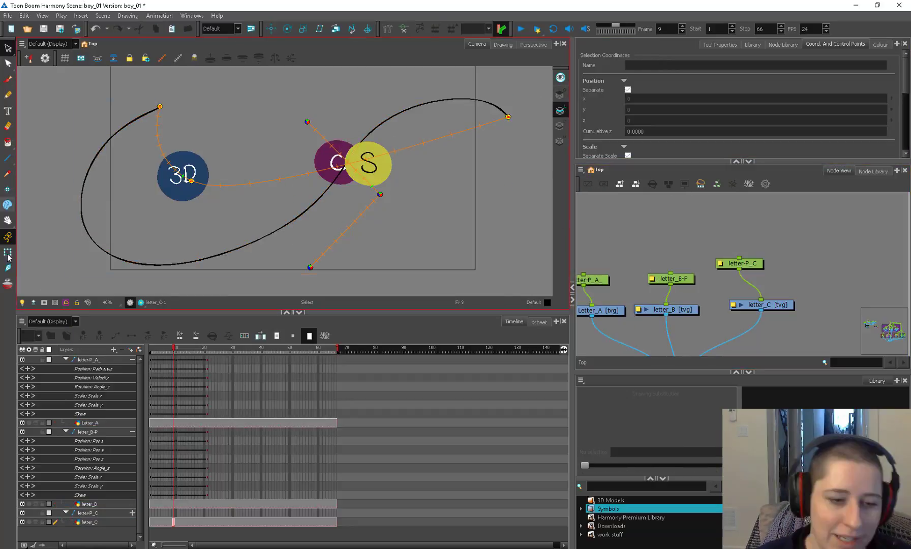
Step: Move letter-P_A_'s middle path keyframe onto the curve's lower bend and fit control points to the curve on both sides of it
left_click(8, 252)
left_click_drag(192, 181, 101, 250)
left_click(110, 176)
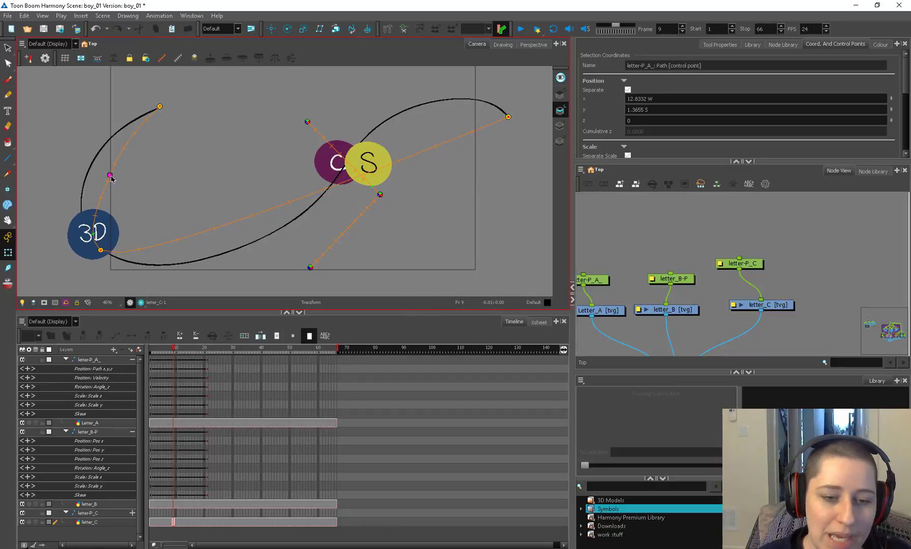
left_click_drag(110, 176, 88, 175)
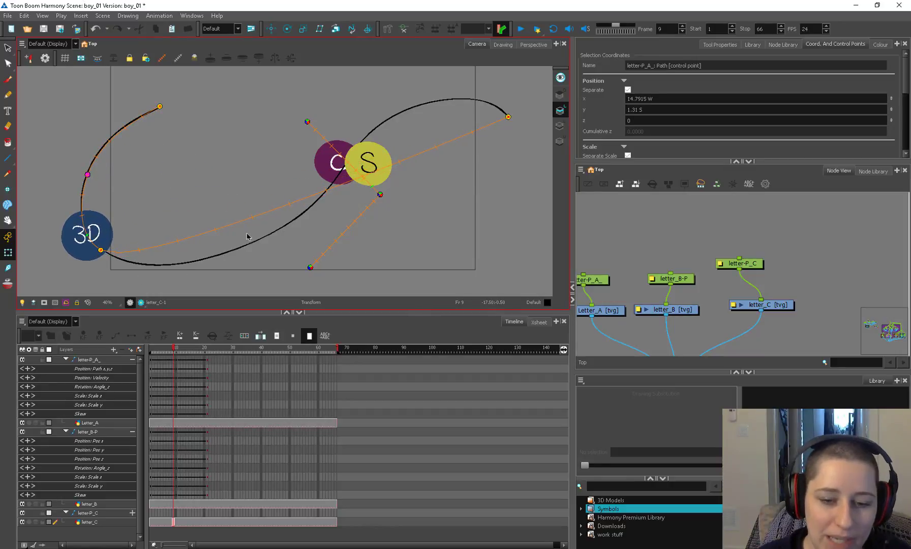
left_click_drag(248, 219, 200, 260)
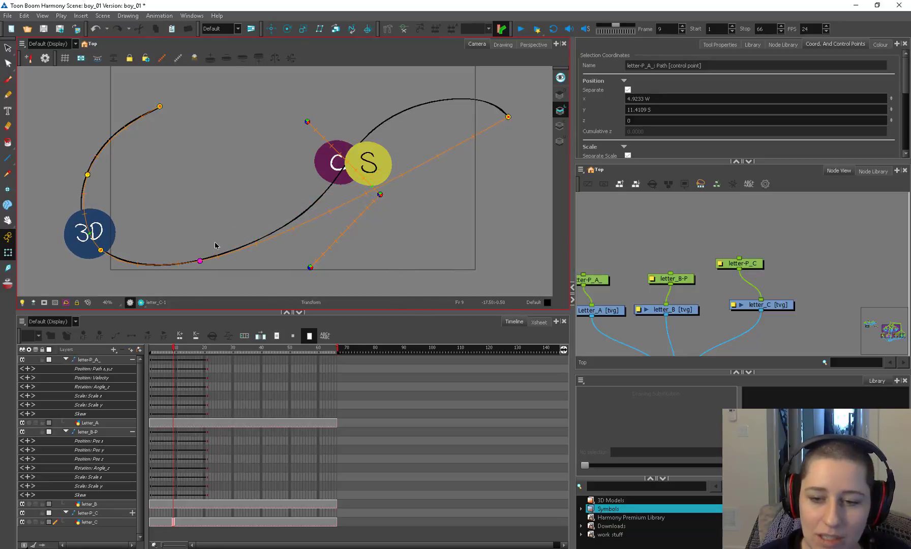
Step: Add more control points along the second half of letter-P_A_'s path and fit them to the rising part of the curve
key("p")
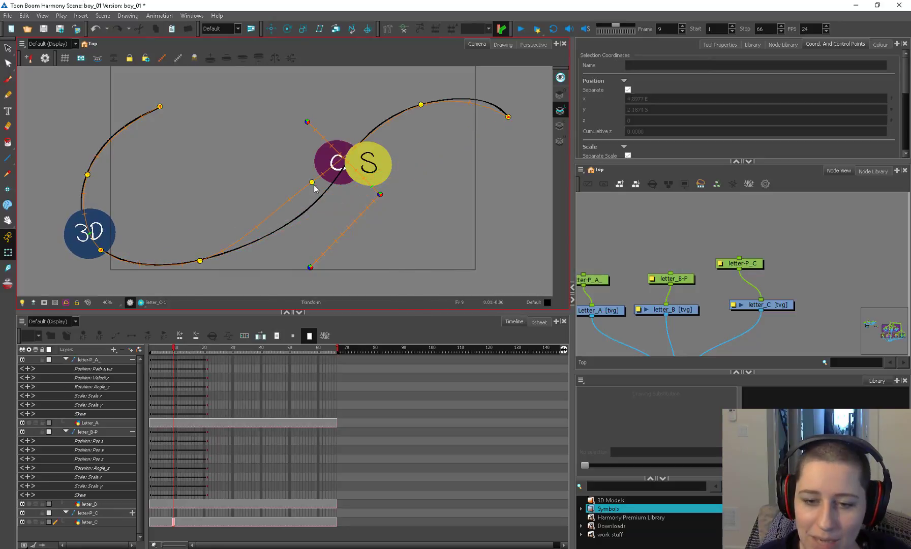
key("p")
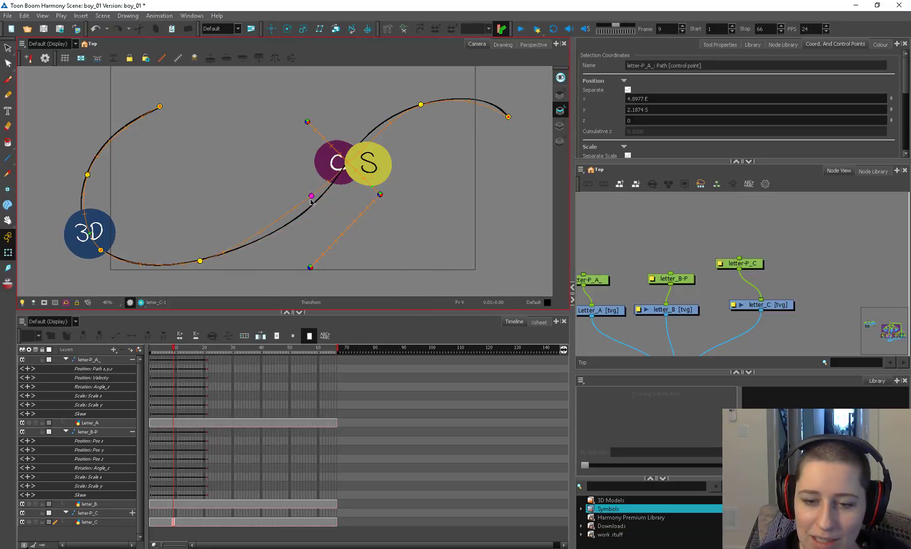
left_click_drag(311, 199, 306, 210)
key("p")
left_click_drag(370, 145, 365, 139)
key("p")
left_click_drag(480, 108, 482, 100)
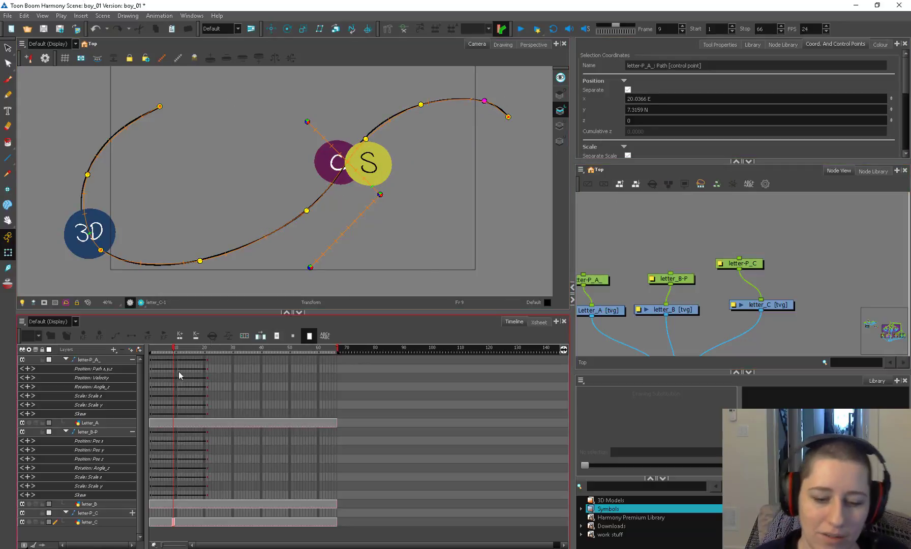
Step: Scrub and play the animation from the start to check how the 3D circle follows the drawn curve
left_click_drag(177, 352, 151, 351)
key("2")
left_click(521, 29)
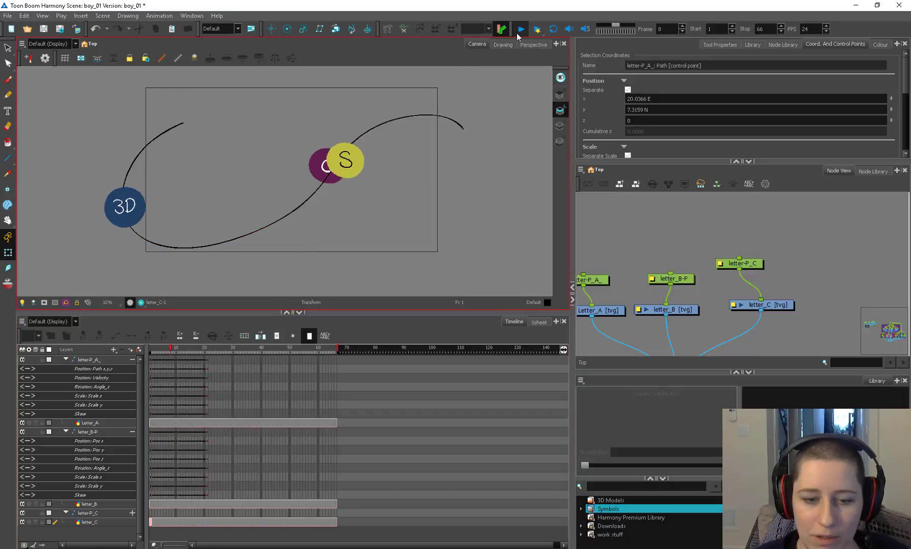
left_click(518, 34)
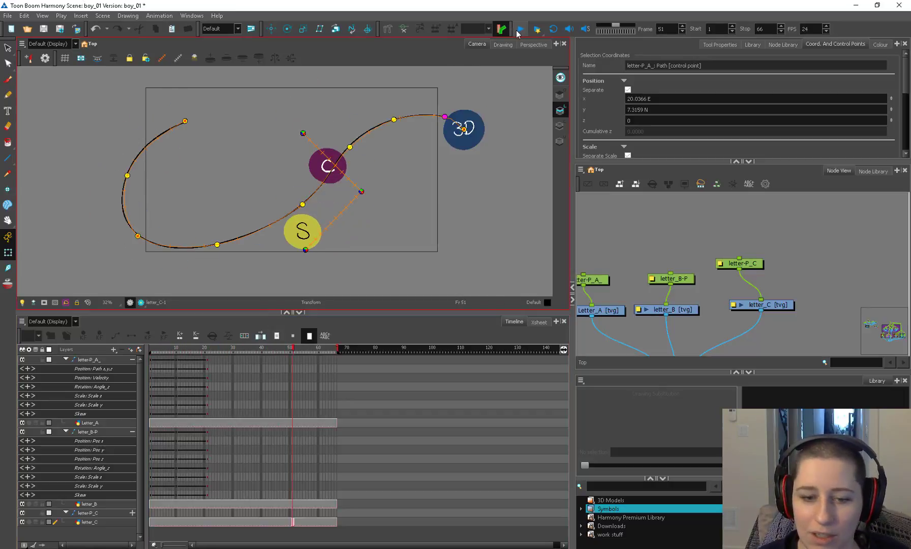
left_click(517, 31)
left_click(520, 30)
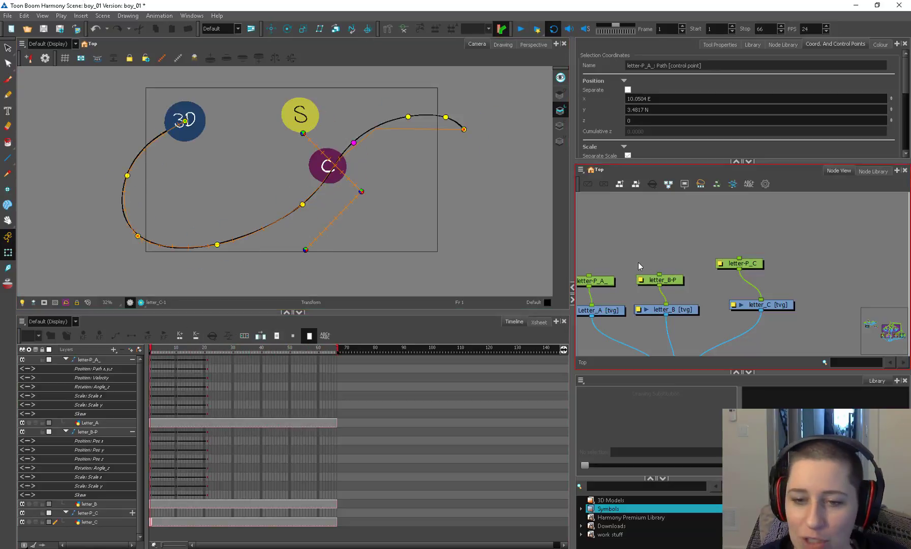
Step: Shift letter_B-P's midway path keyframe slightly inward and reposition the S circle at frames 7 and 9 to bend its path
left_click_drag(350, 197, 358, 191)
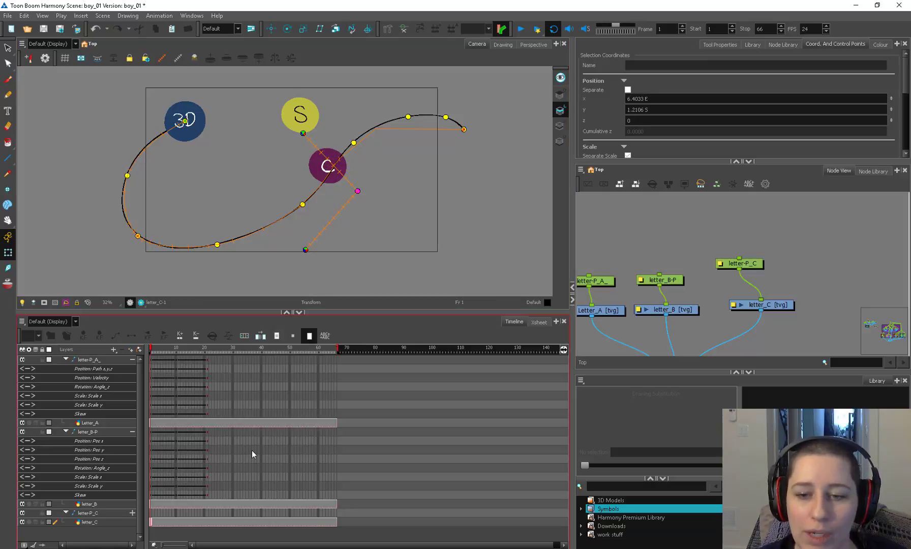
left_click_drag(162, 355, 168, 352)
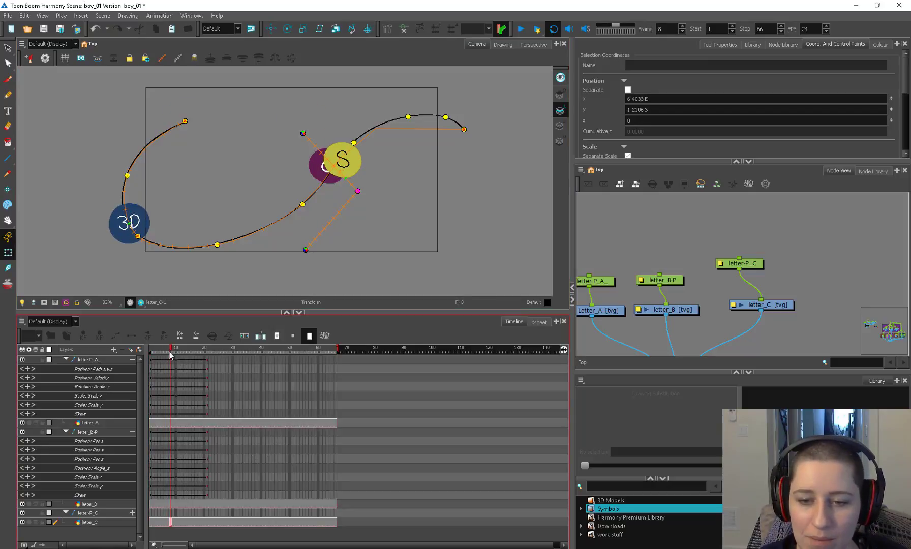
left_click(359, 149)
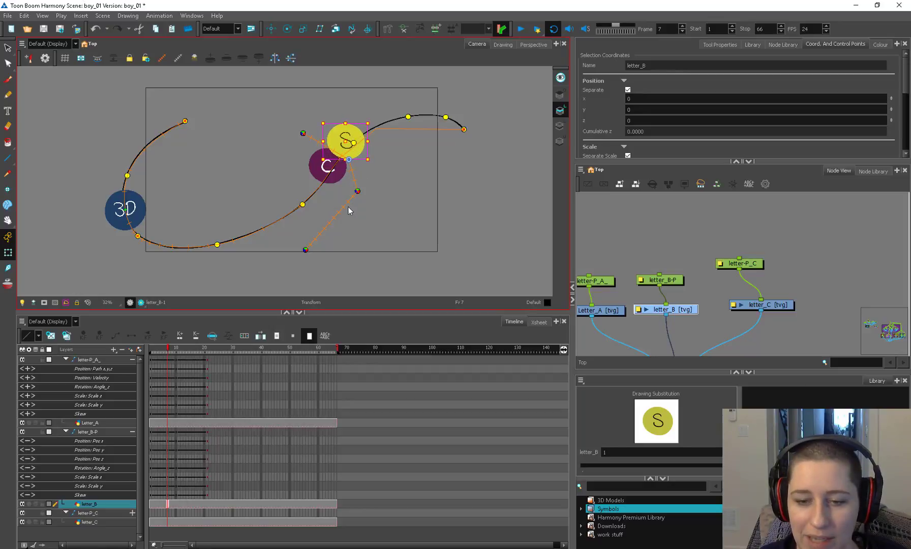
key("period")
key("comma")
key("comma")
key("comma")
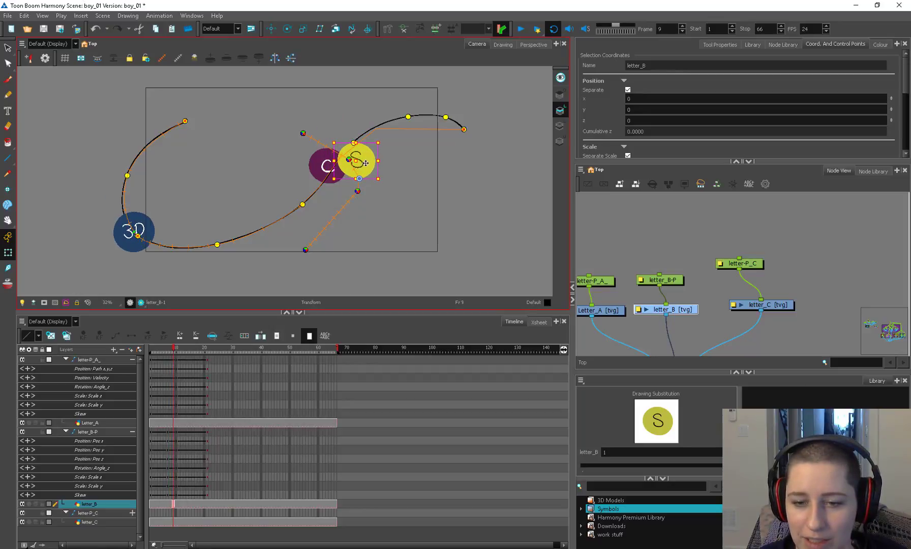
Step: Step through the frames and reposition the S circle before and after frame 10, keying extra positions that round its path
left_click_drag(344, 137, 331, 117)
key("comma")
key("comma")
key("period")
key("period")
key("period")
key("period")
key("period")
key("period")
key("period")
key("period")
key("period")
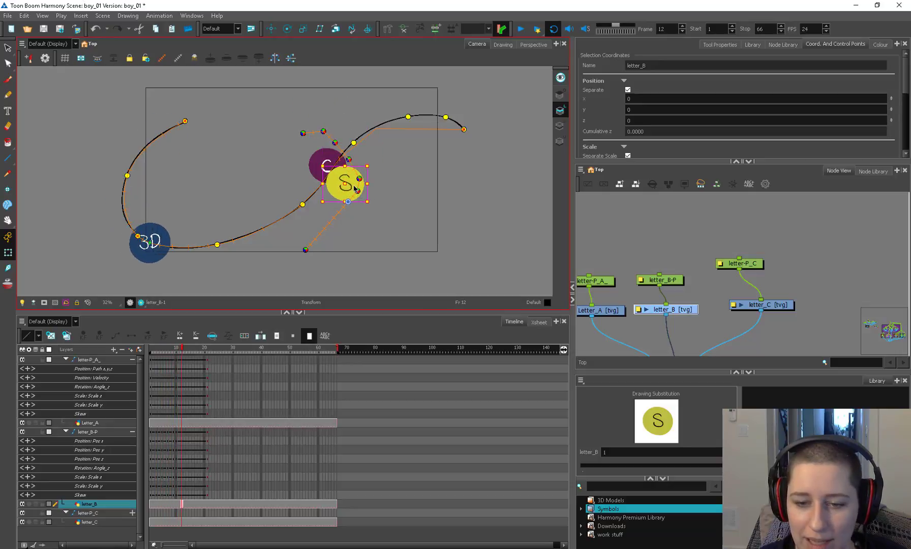
left_click_drag(357, 186, 361, 194)
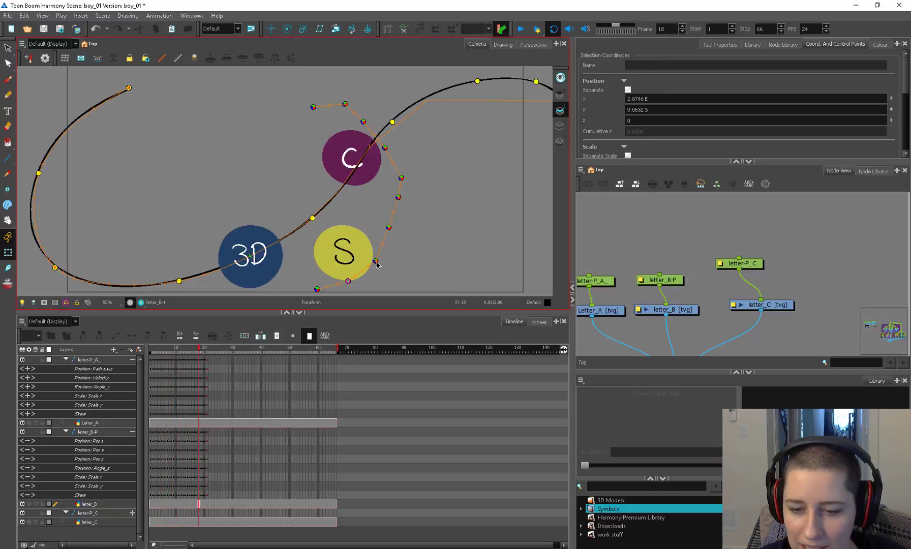
Step: Adjust the individual keyframe points of letter_B-P's path into a smoother arc around the C circle
left_click_drag(377, 263, 377, 264)
left_click_drag(388, 228, 393, 138)
left_click_drag(363, 121, 370, 112)
left_click_drag(344, 104, 394, 146)
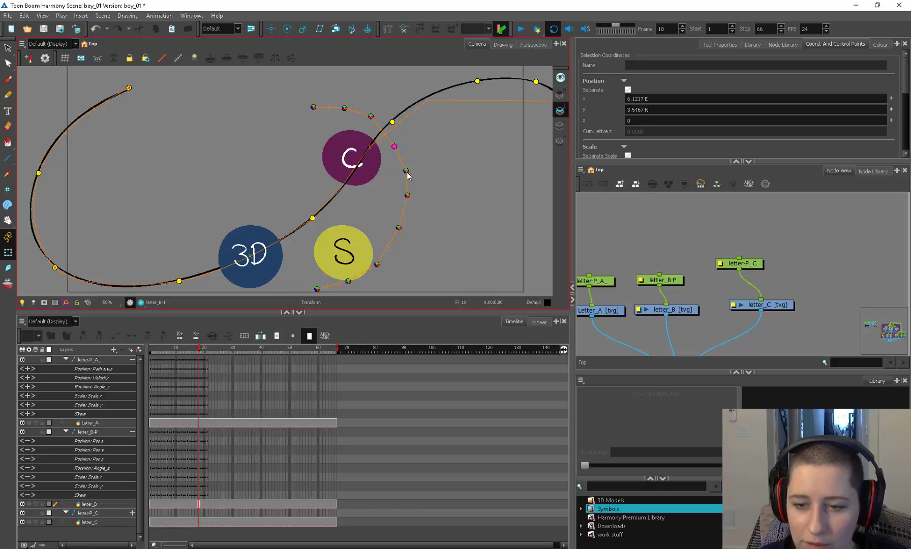
Step: Select letter_B-P's keyframe at frame 10 in the timeline and examine the keyed points along its path
left_click(253, 409)
left_click_drag(229, 432, 271, 436)
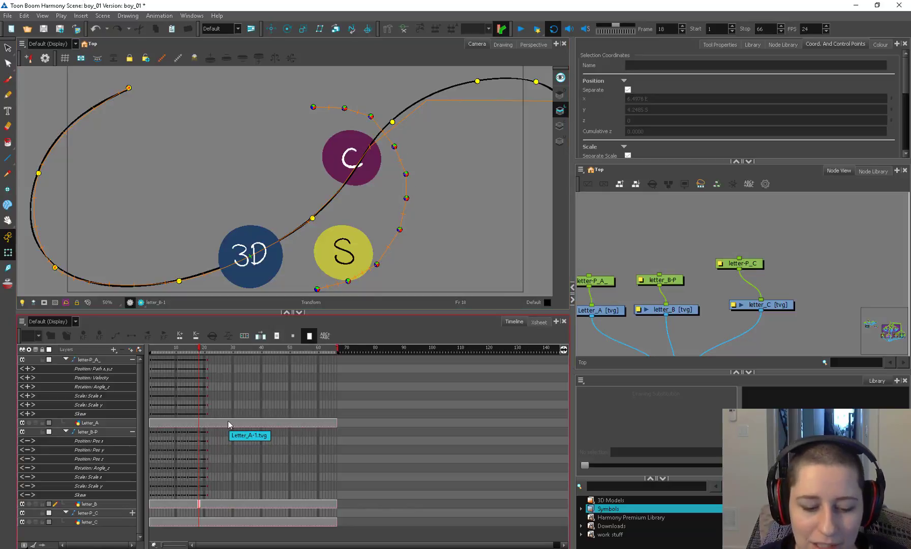
left_click(177, 433)
key("2")
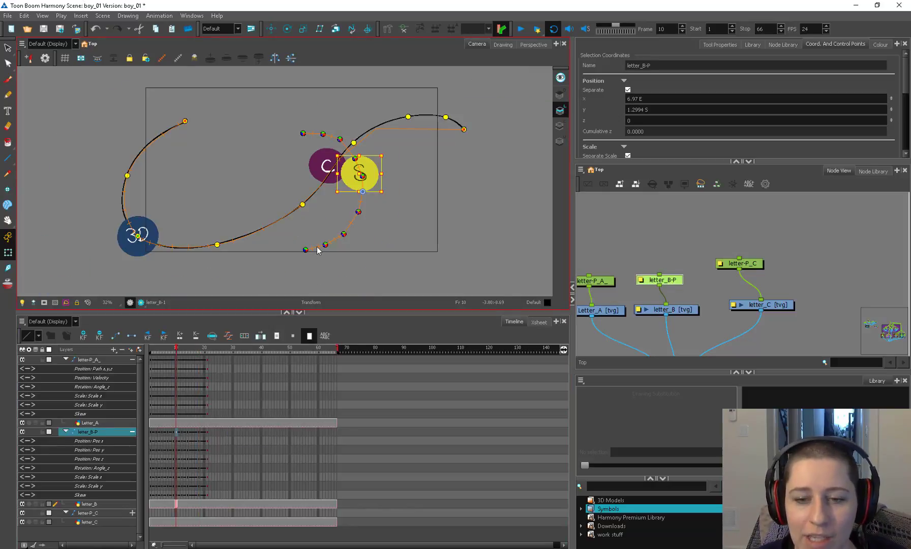
key("1")
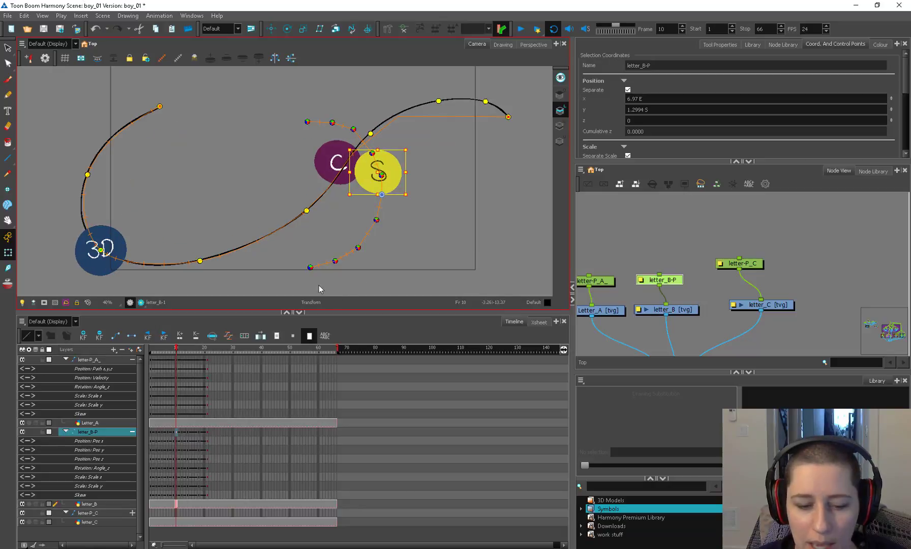
Step: Examine letter_B-P's keyframes at frames 10 and 20 and its separate position functions in the timeline
left_click(173, 432)
left_click(205, 432)
left_click(206, 441)
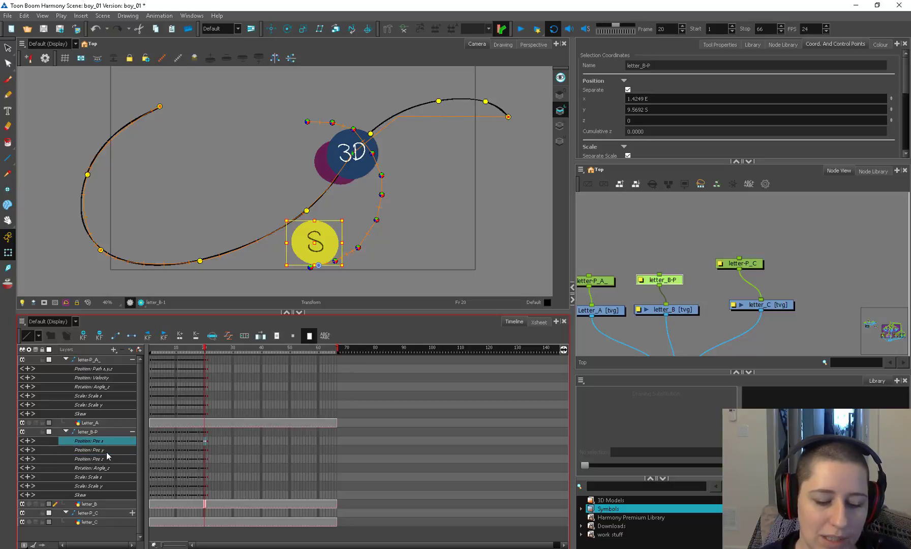
left_click(104, 459)
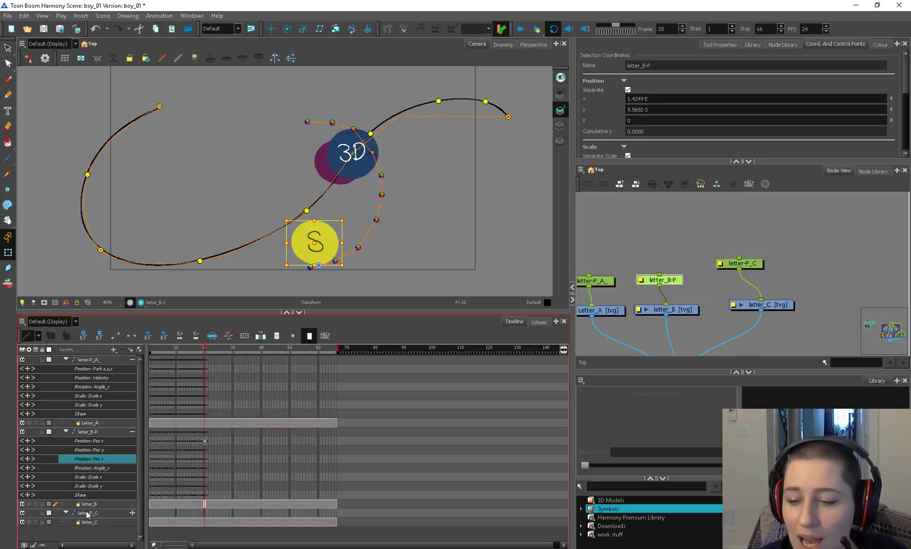
Step: Check the Xsheet for letter_B-P's columns and return to frame 1 in the timeline
left_click(538, 323)
left_click_drag(659, 280, 667, 278)
left_click(514, 322)
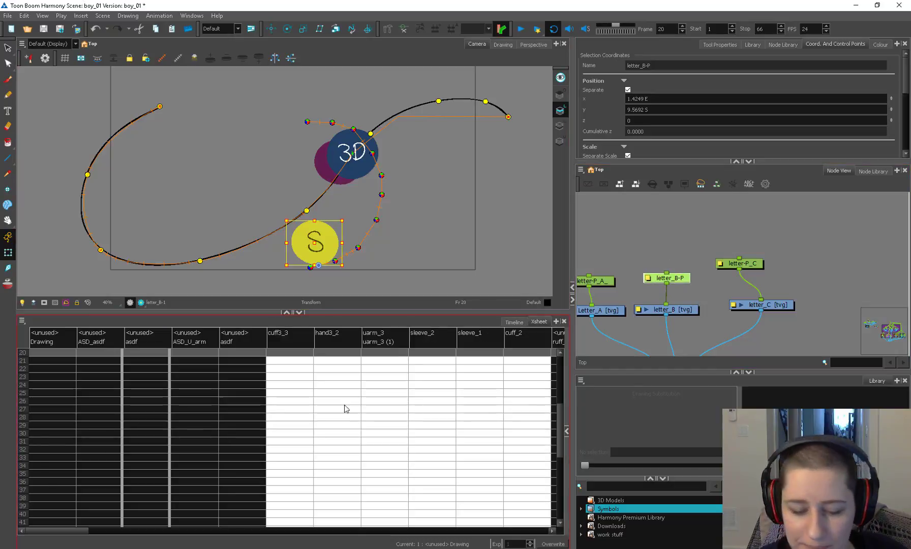
left_click(149, 467)
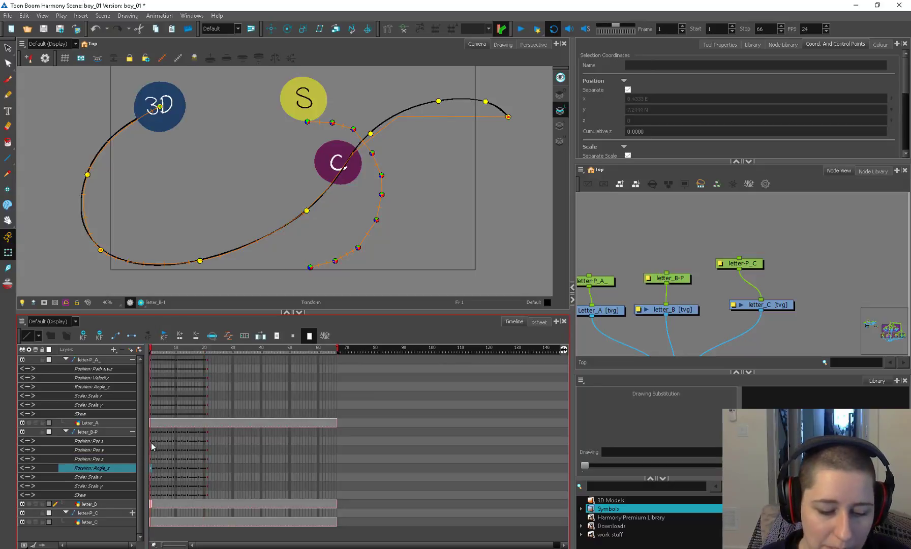
Step: Select all of letter_B-P's timeline cells and bring its position, scale, angle and skew columns into view in the Xsheet
left_click(22, 321)
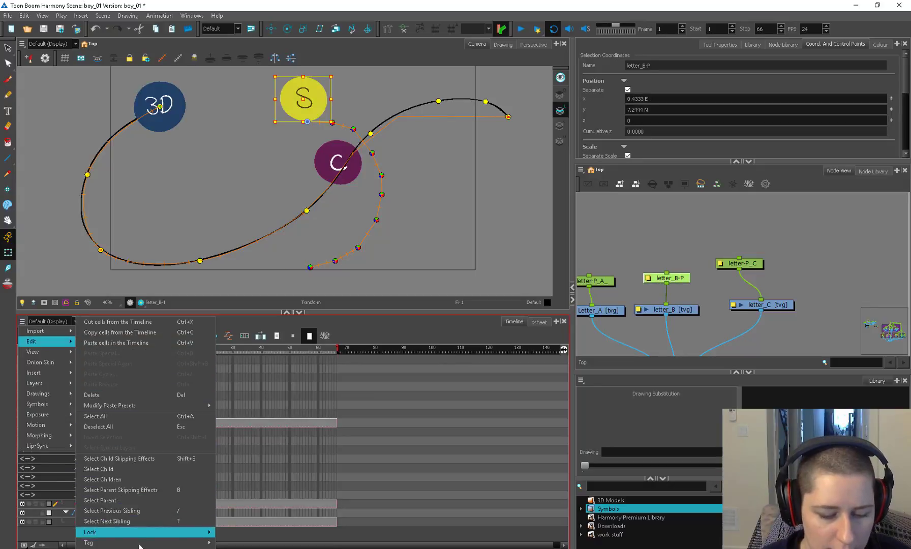
key("Escape")
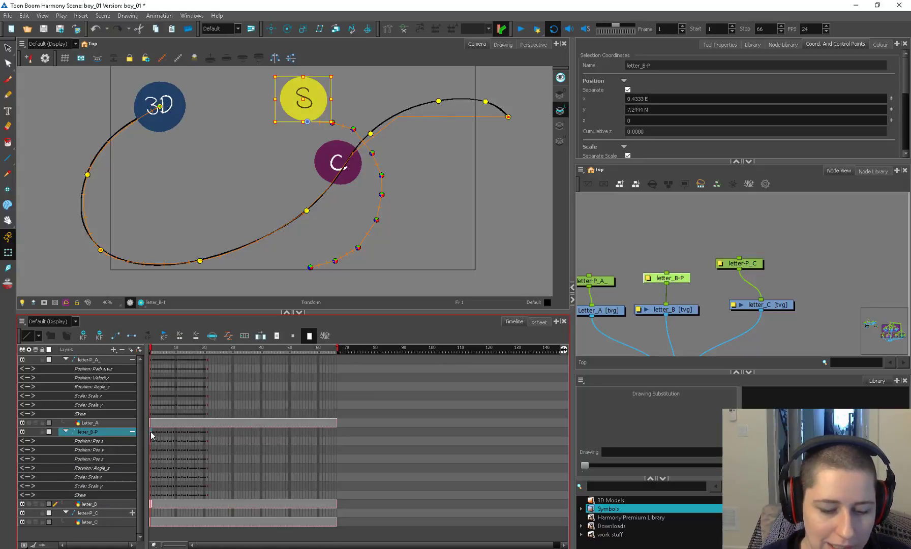
left_click(21, 322)
mouse_move(43, 341)
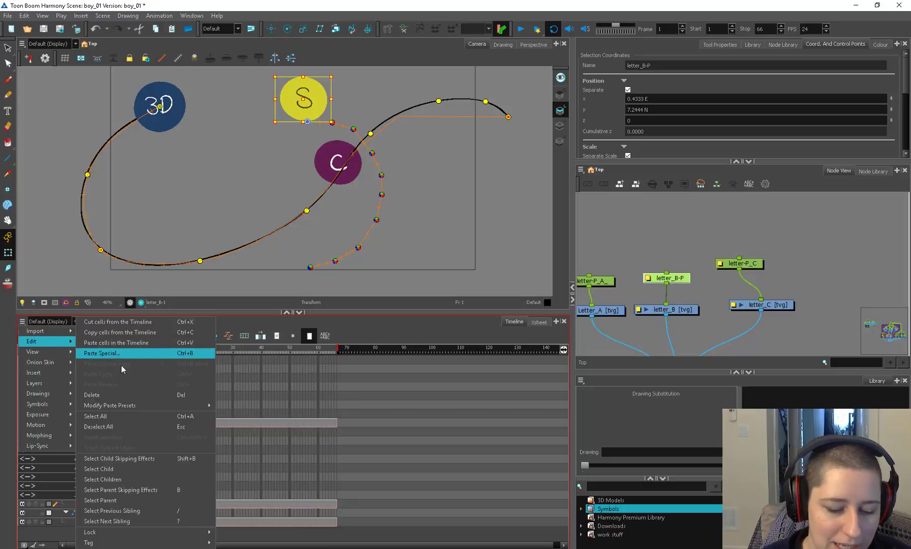
left_click(95, 415)
left_click(539, 321)
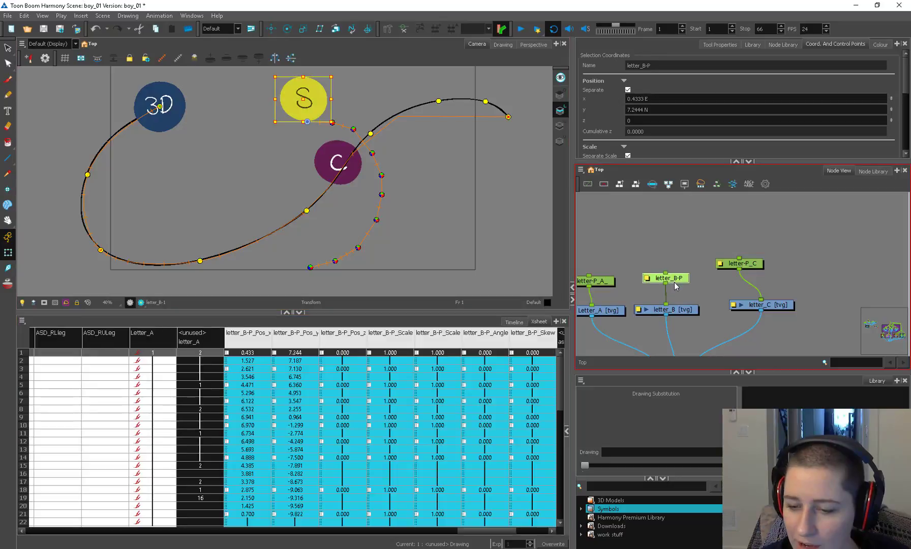
key("o")
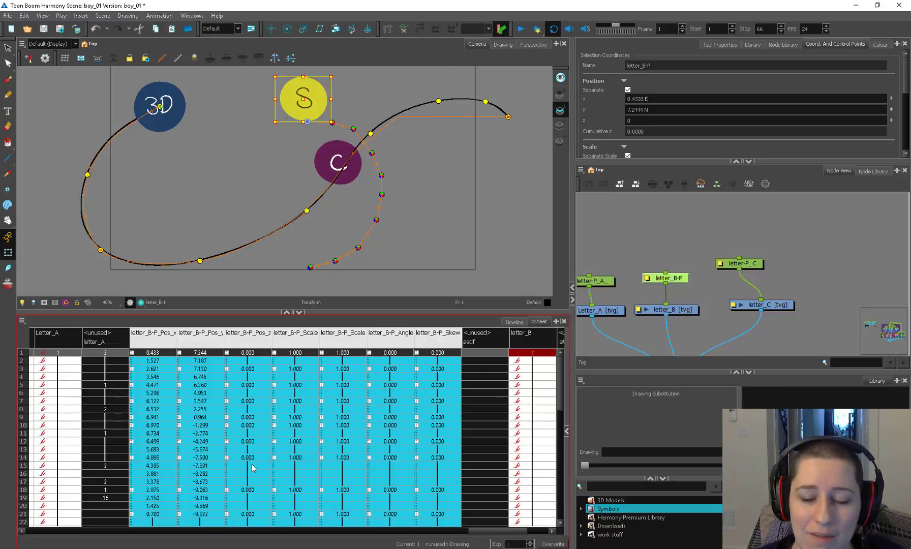
Step: Select the letter-P_A_ peg, compare it against the Xsheet columns, and return to the timeline
left_click(594, 281)
left_click_drag(595, 281, 598, 284)
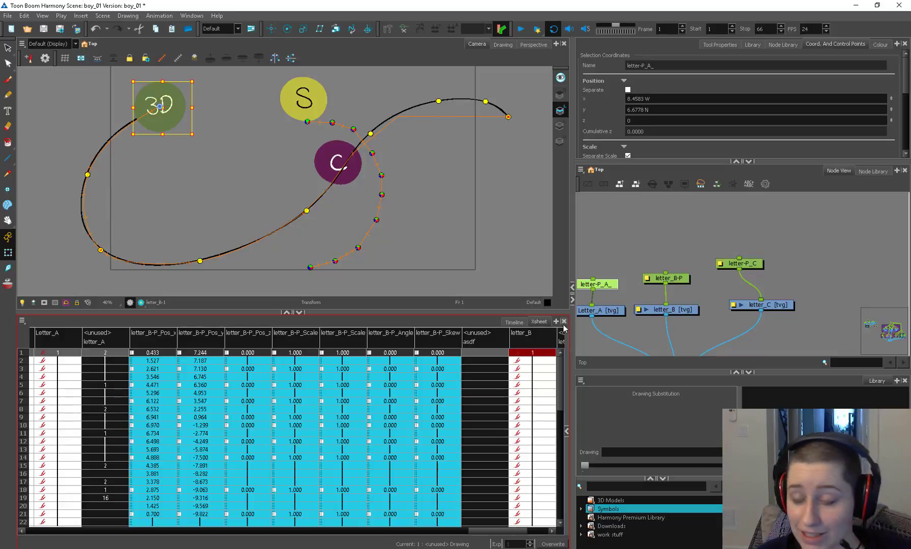
left_click_drag(602, 285, 606, 288)
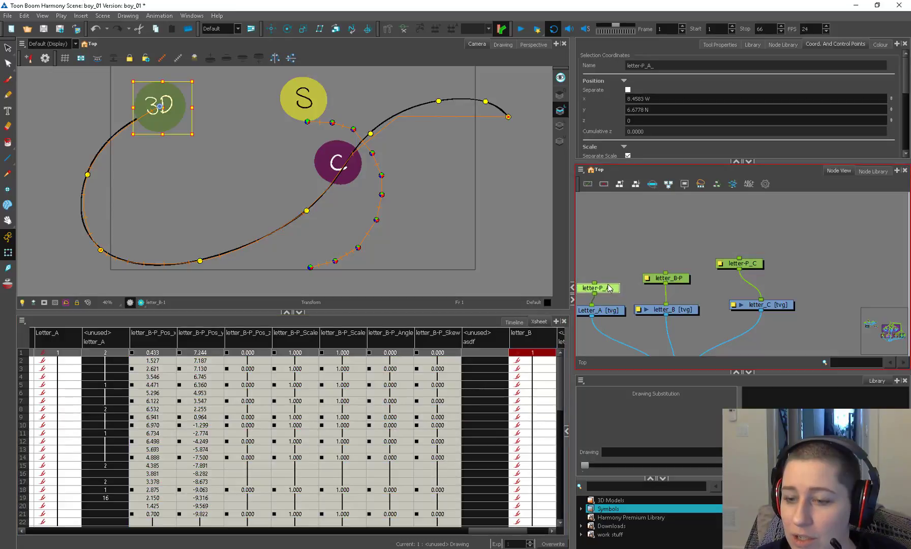
left_click(514, 322)
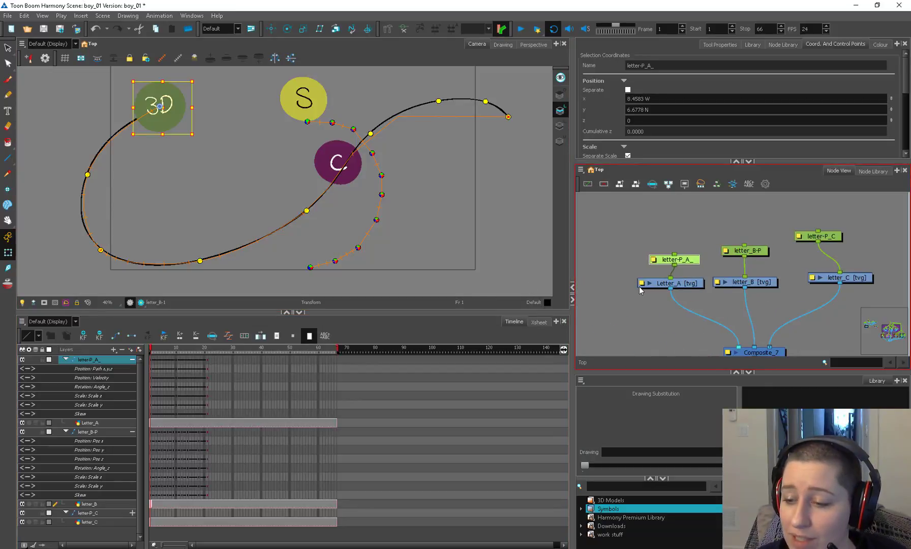
Step: Set Letter_A's embedded pivot option to Don't Use Embedded Pivot, review the alternatives, and close its layer properties
double_click(649, 290)
left_click(534, 352)
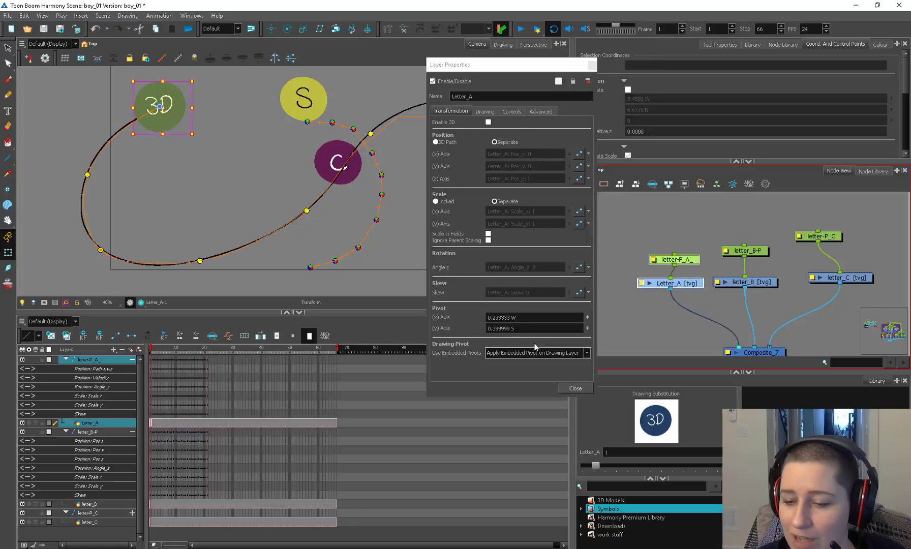
left_click(504, 361)
left_click(523, 352)
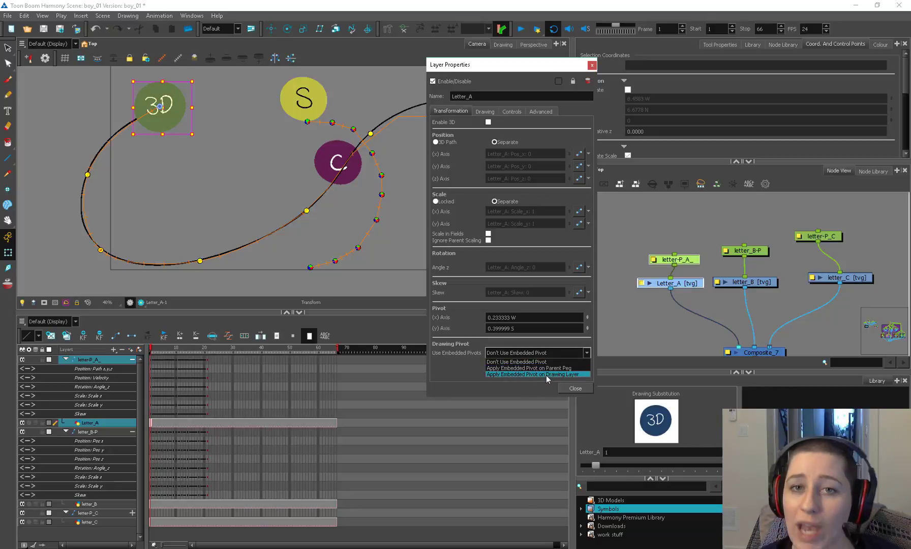
left_click(574, 388)
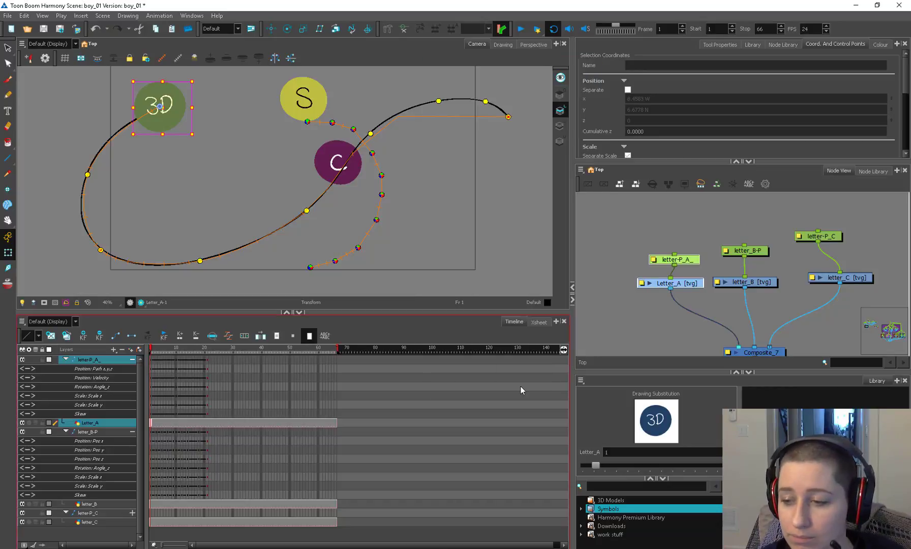
Step: Reposition the letter-P_A_ peg slightly higher above the Letter_A drawing node and clear the selection
left_click(693, 260)
left_click(675, 283)
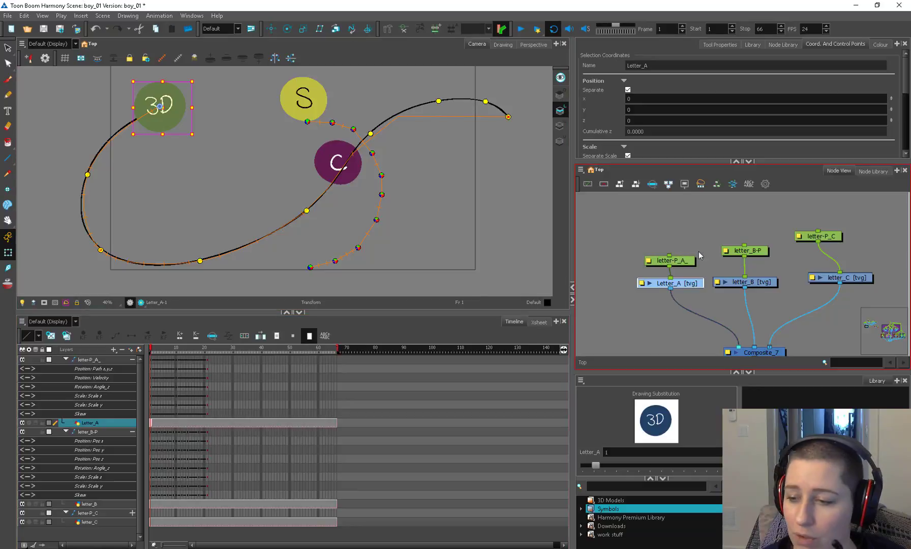
left_click_drag(682, 261, 683, 256)
left_click(668, 241)
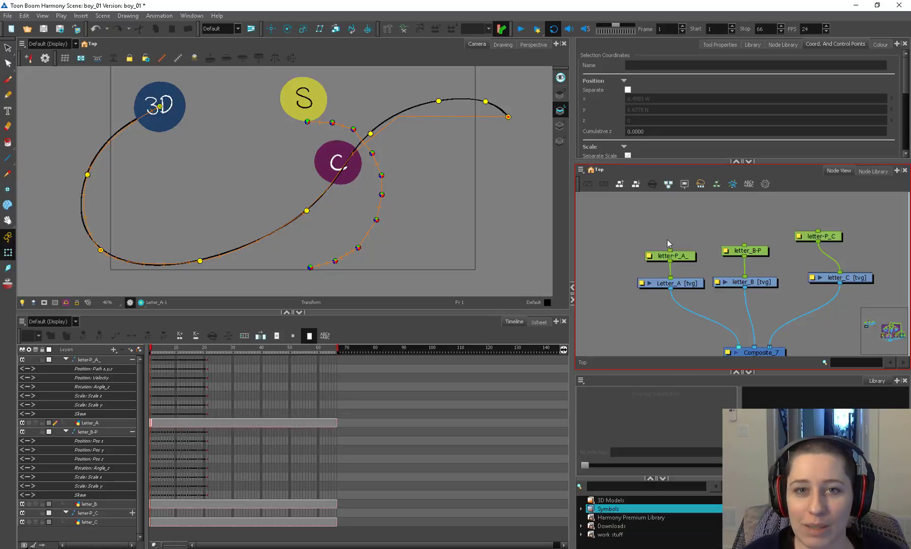
Step: Bring up the Node Library with its Favorites nodes
left_click(776, 46)
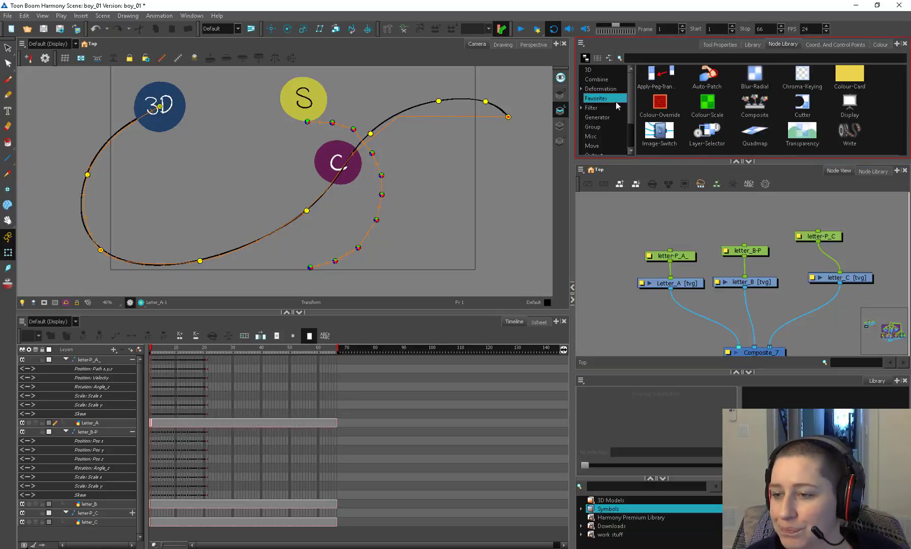